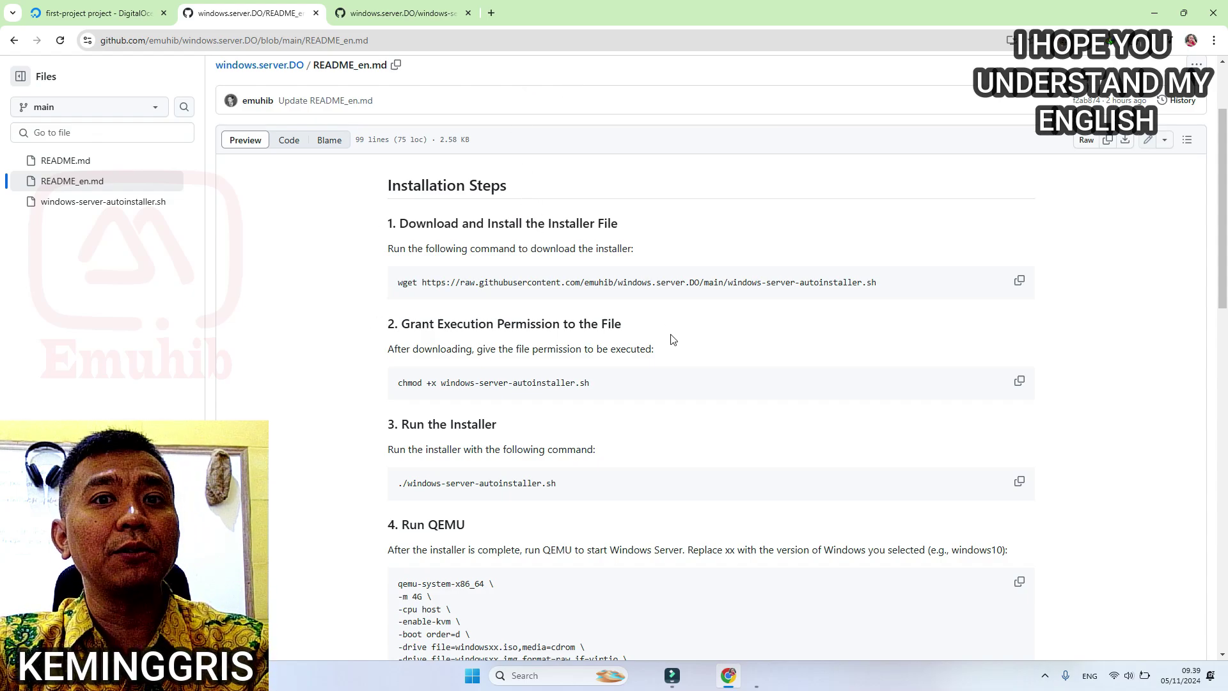
# Step: Review the installer script's case block mapping six Windows versions to image files and ISO links
pyautogui.hotkey('ctrl', 'Tab')
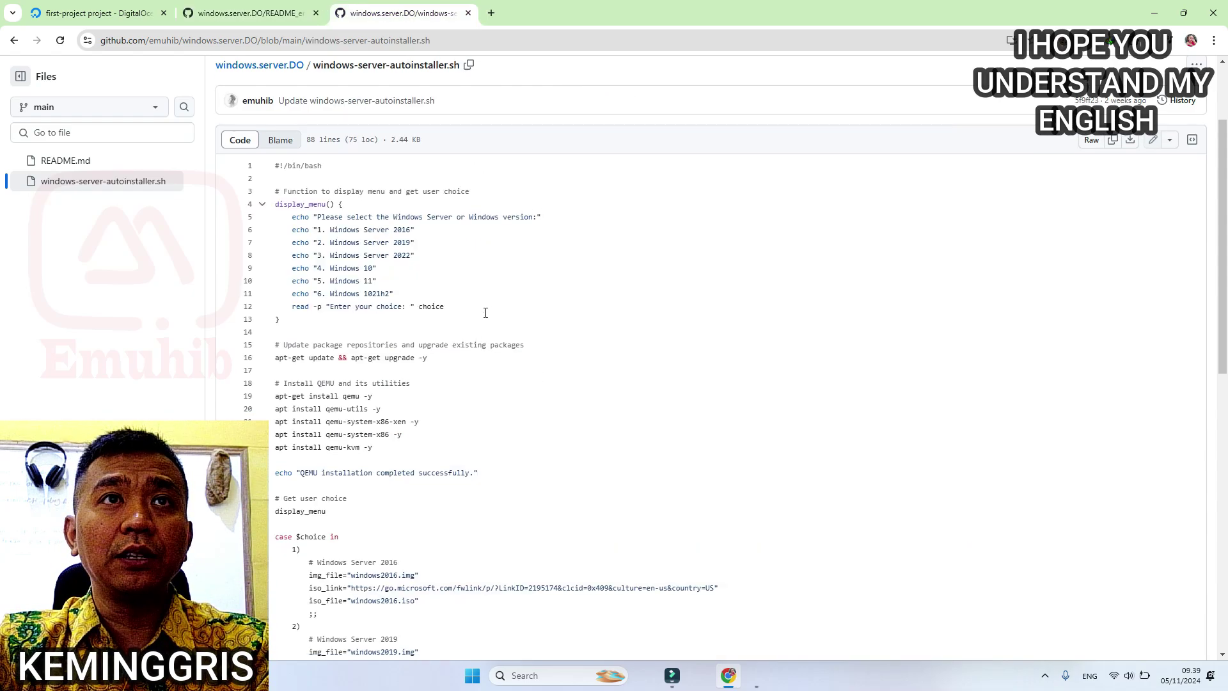
pyautogui.scroll(-4, 541, 335)
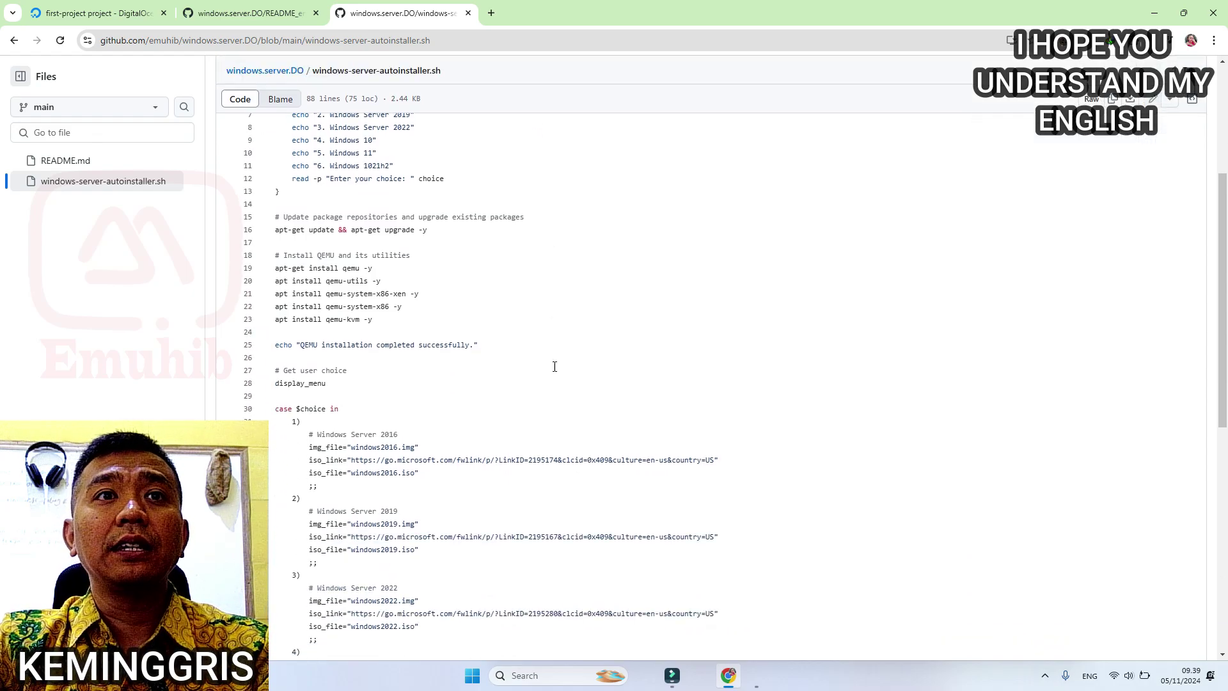
pyautogui.moveTo(411, 331)
pyautogui.mouseDown()
pyautogui.moveTo(556, 332)
pyautogui.moveTo(390, 320)
pyautogui.mouseUp()
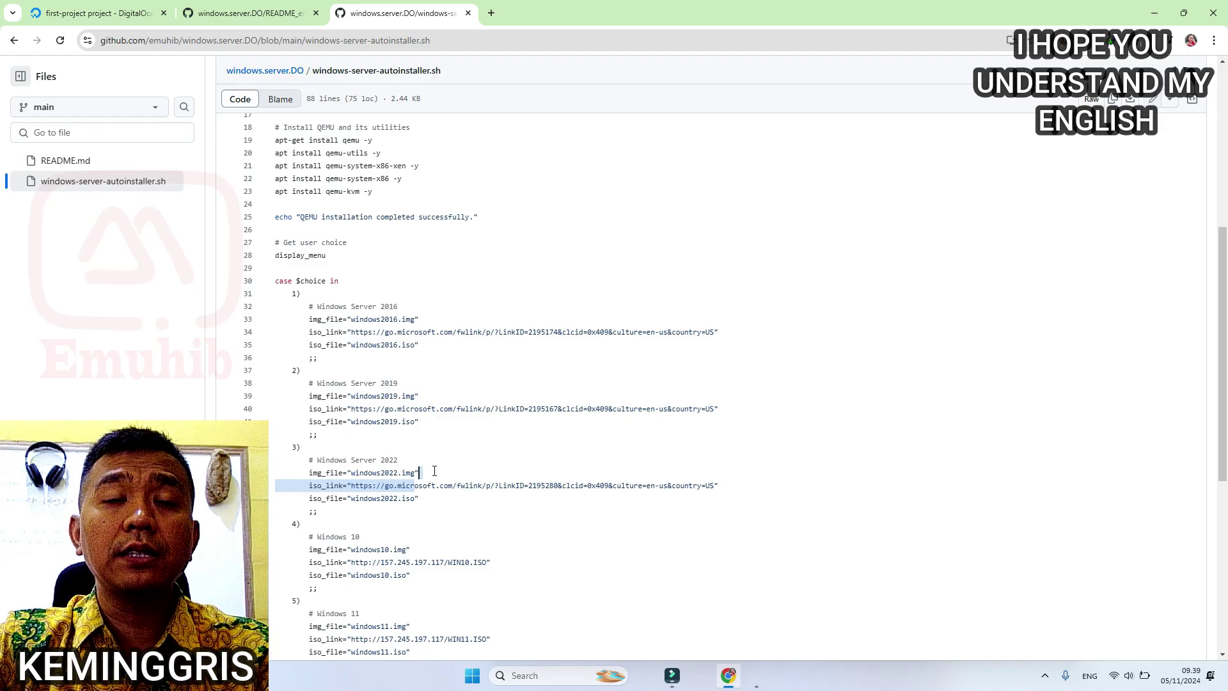
pyautogui.click(453, 486)
pyautogui.scroll(-4, 423, 315)
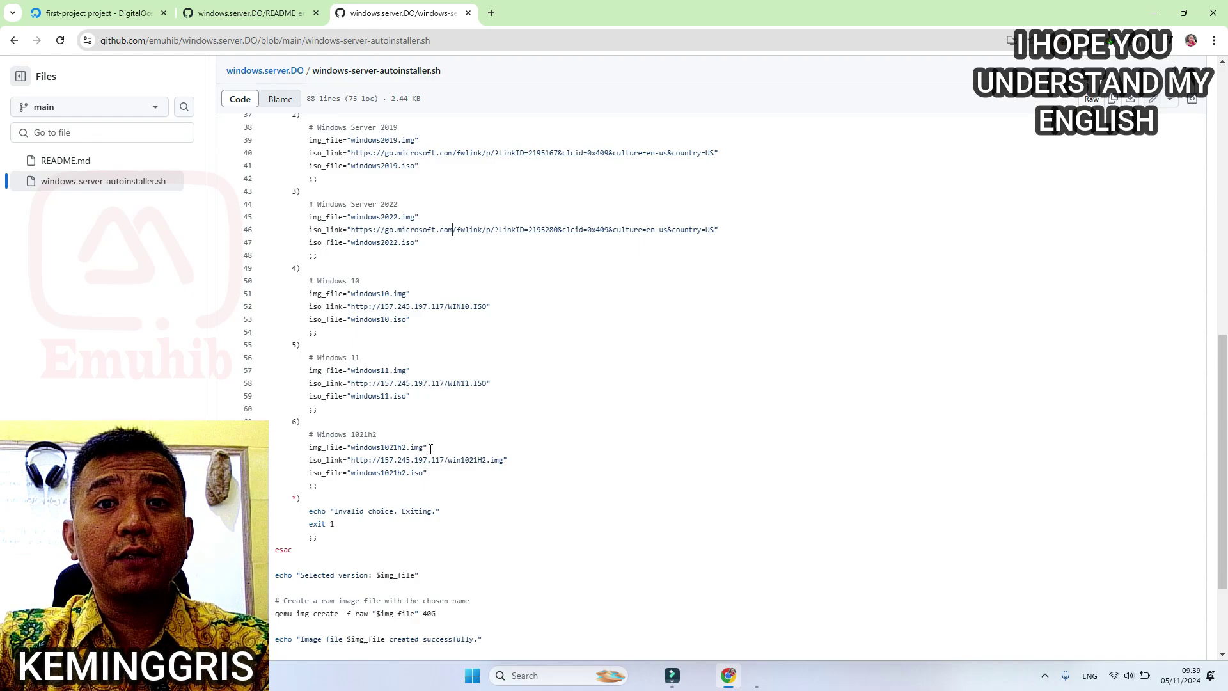
# Step: Start a new DigitalOcean Droplet in the Singapore region
pyautogui.click(256, 7)
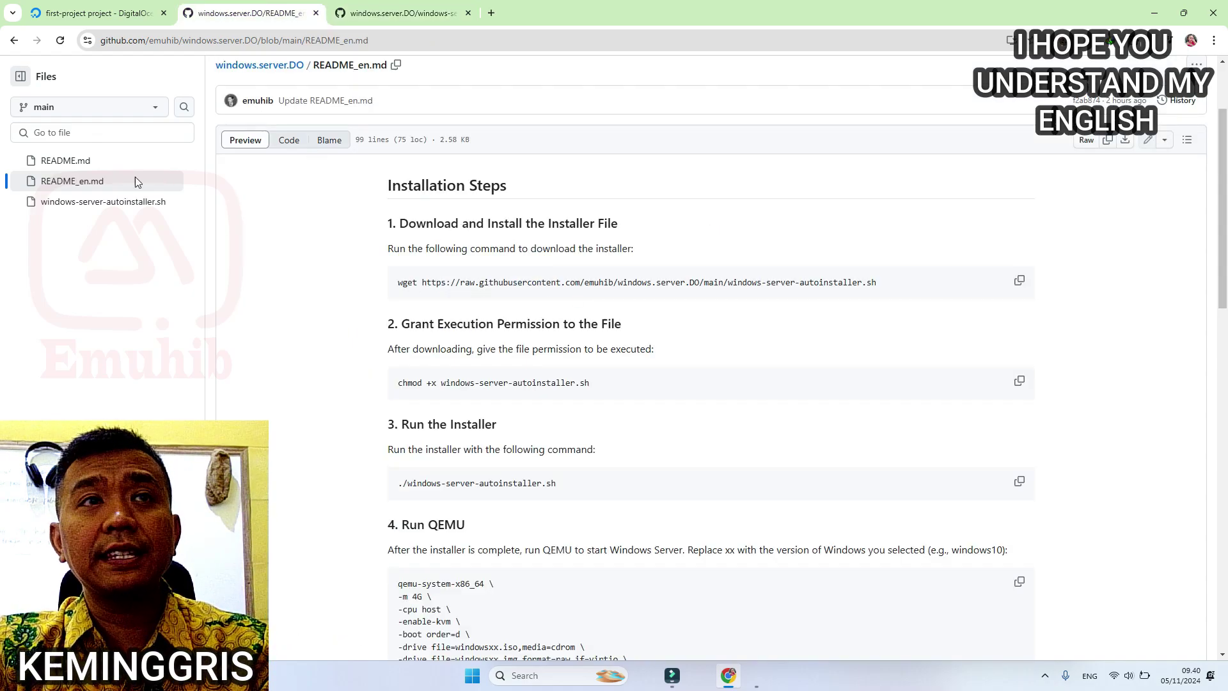
pyautogui.click(84, 13)
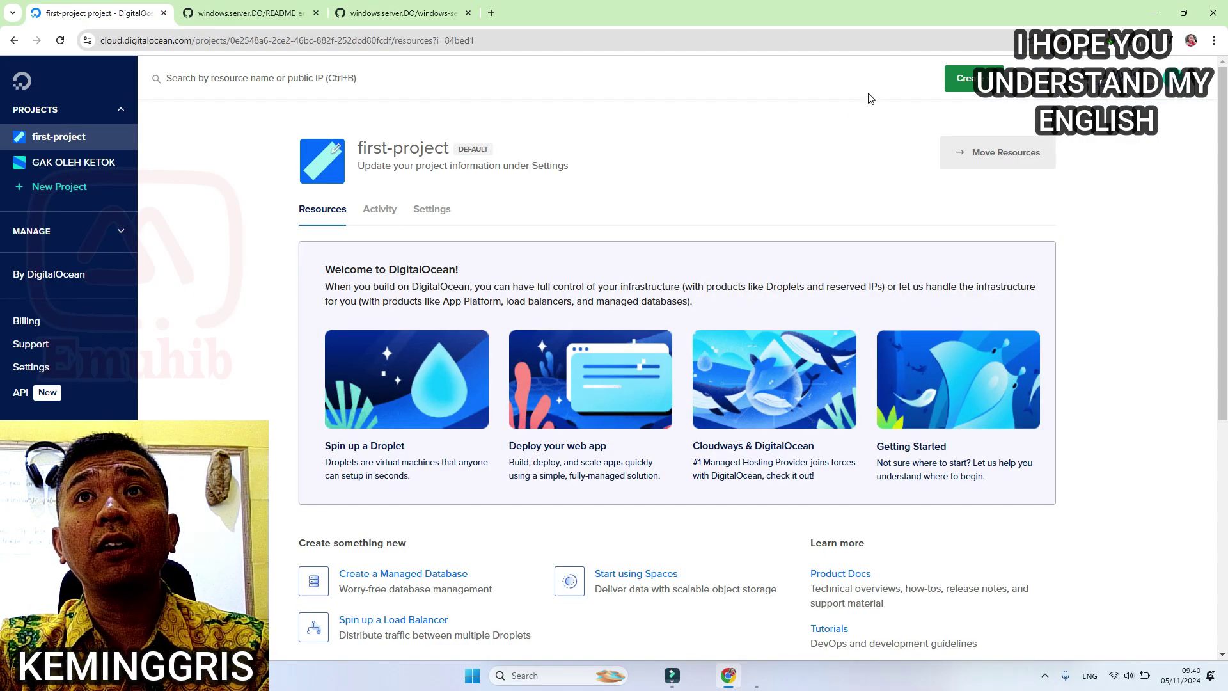
pyautogui.click(1004, 90)
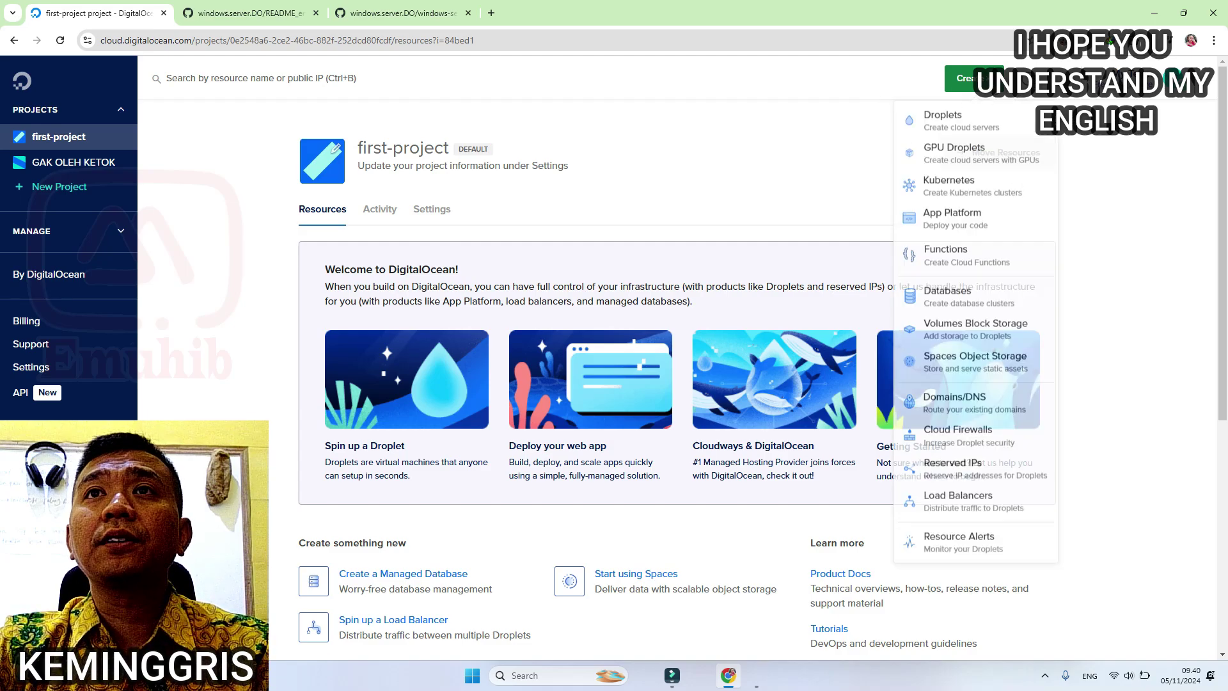
pyautogui.click(965, 123)
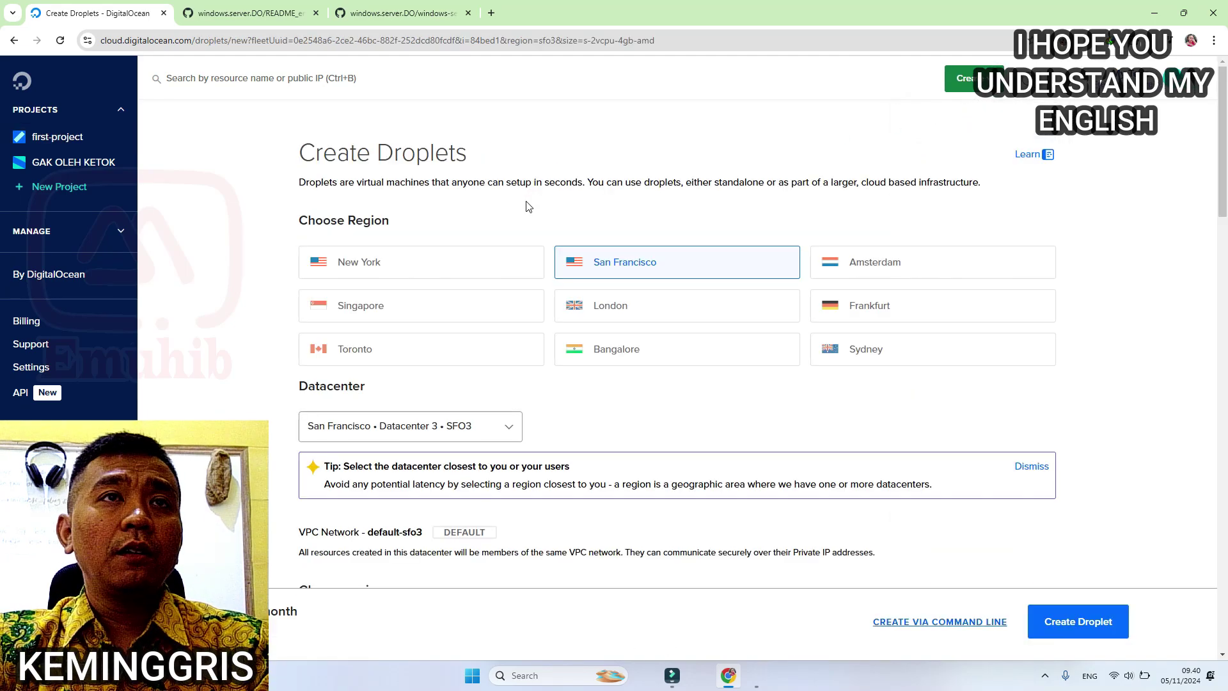
pyautogui.click(418, 308)
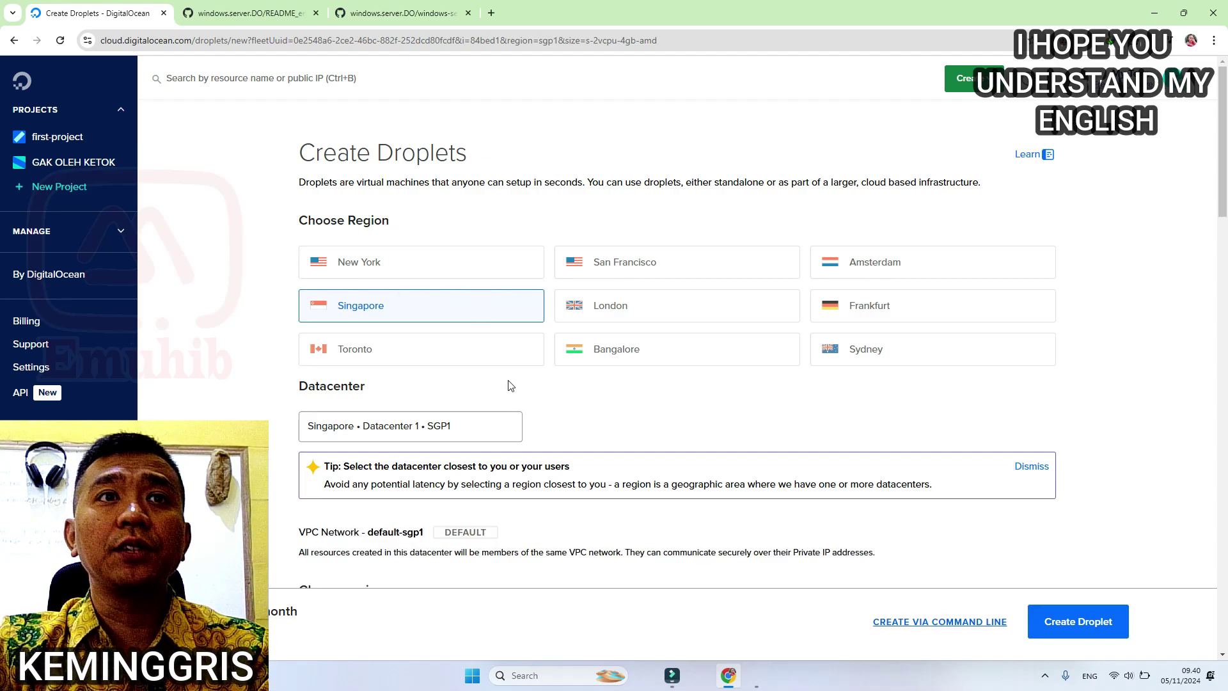
# Step: Choose Ubuntu 20.04 (LTS) x64 as the Droplet image
pyautogui.scroll(-2, 447, 423)
pyautogui.scroll(-6, 509, 310)
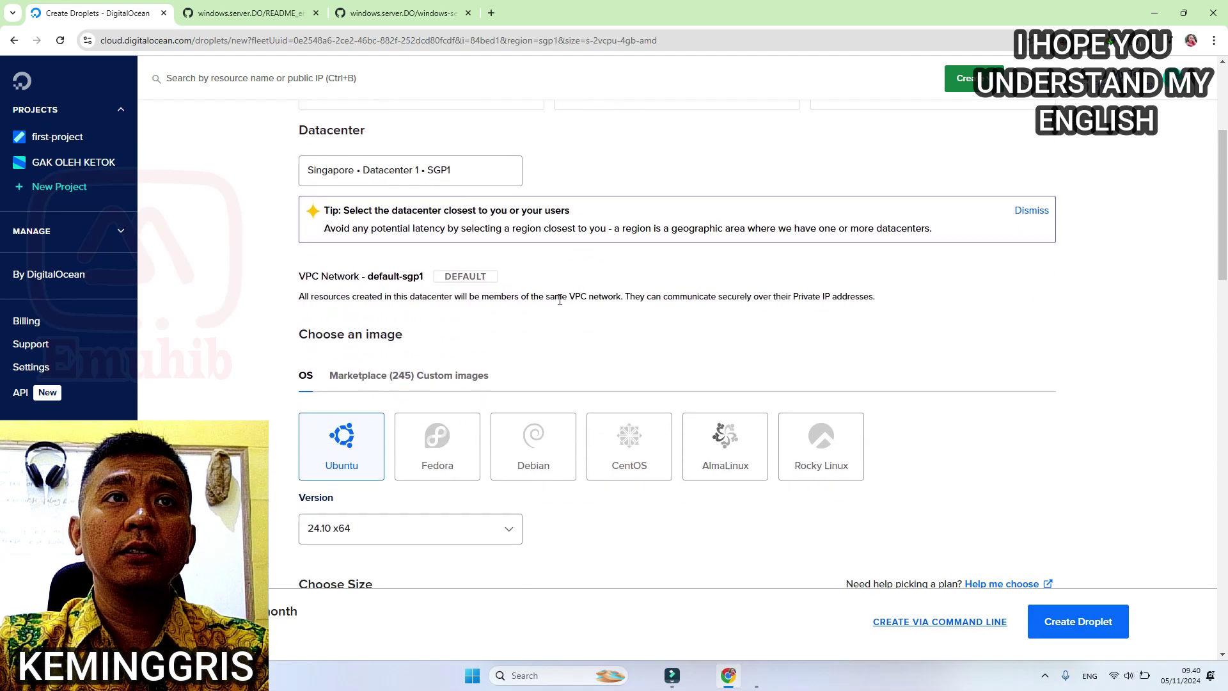
pyautogui.scroll(2, 358, 288)
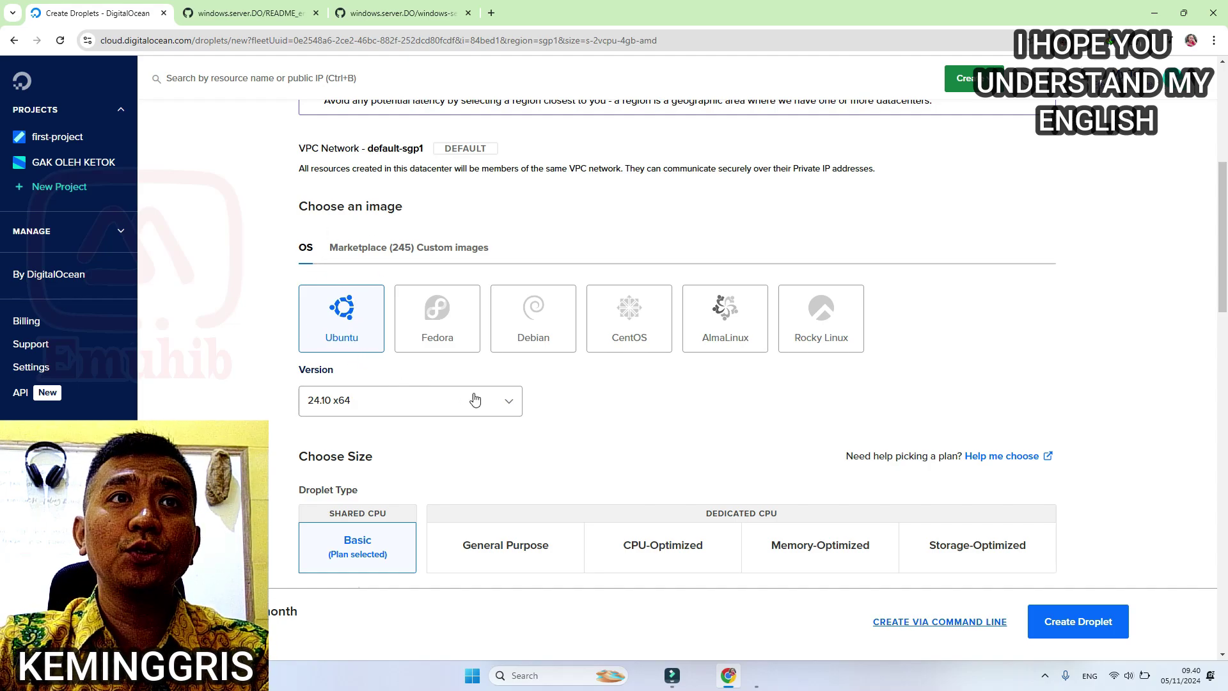
pyautogui.click(507, 401)
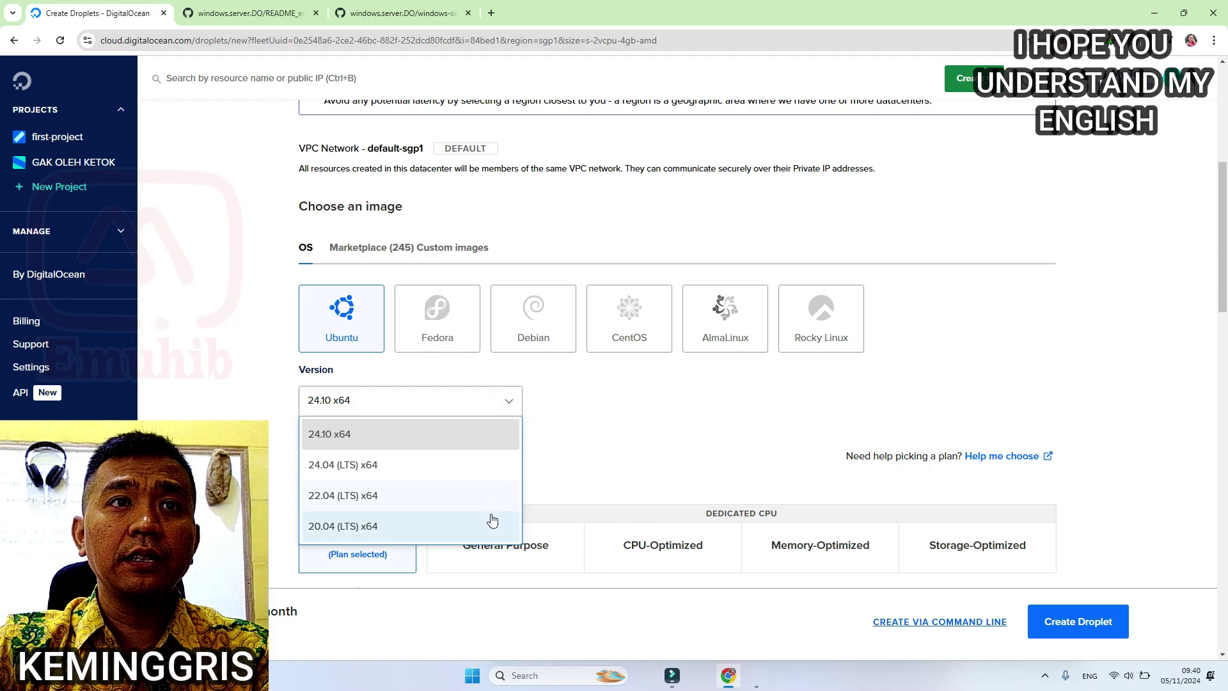
pyautogui.scroll(-2, 491, 515)
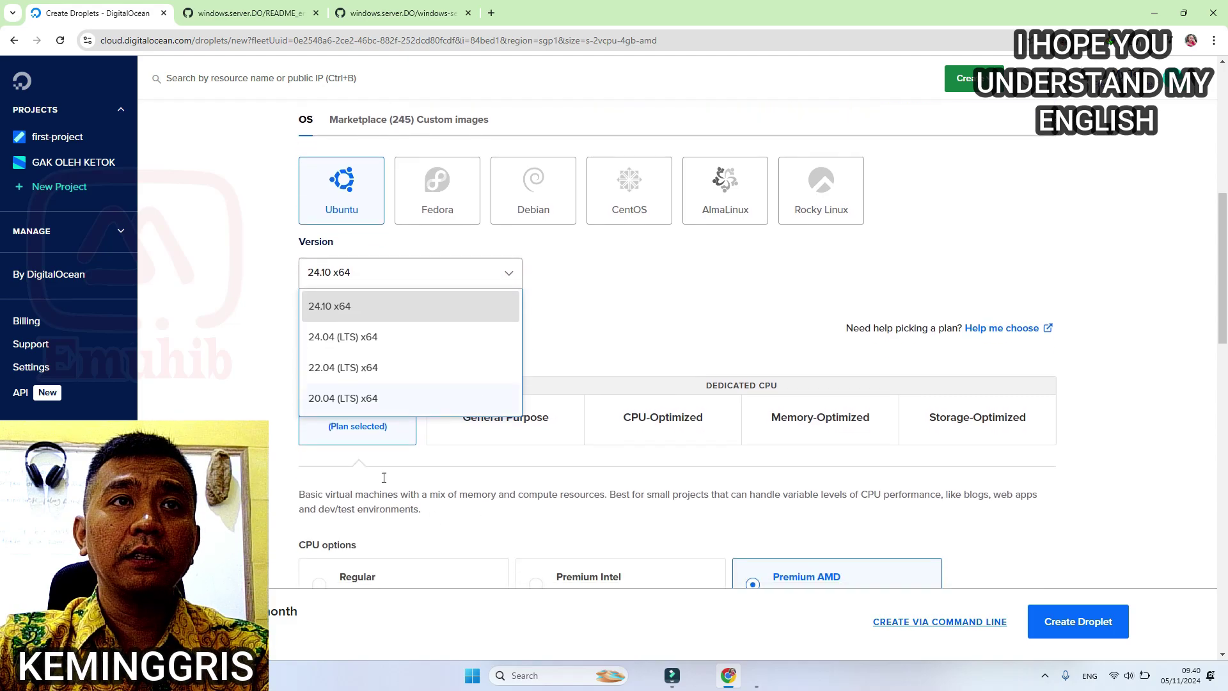
pyautogui.click(394, 401)
# Step: Select the Regular CPU $48/mo plan with 8 GB and 4 CPUs
pyautogui.scroll(-4, 329, 304)
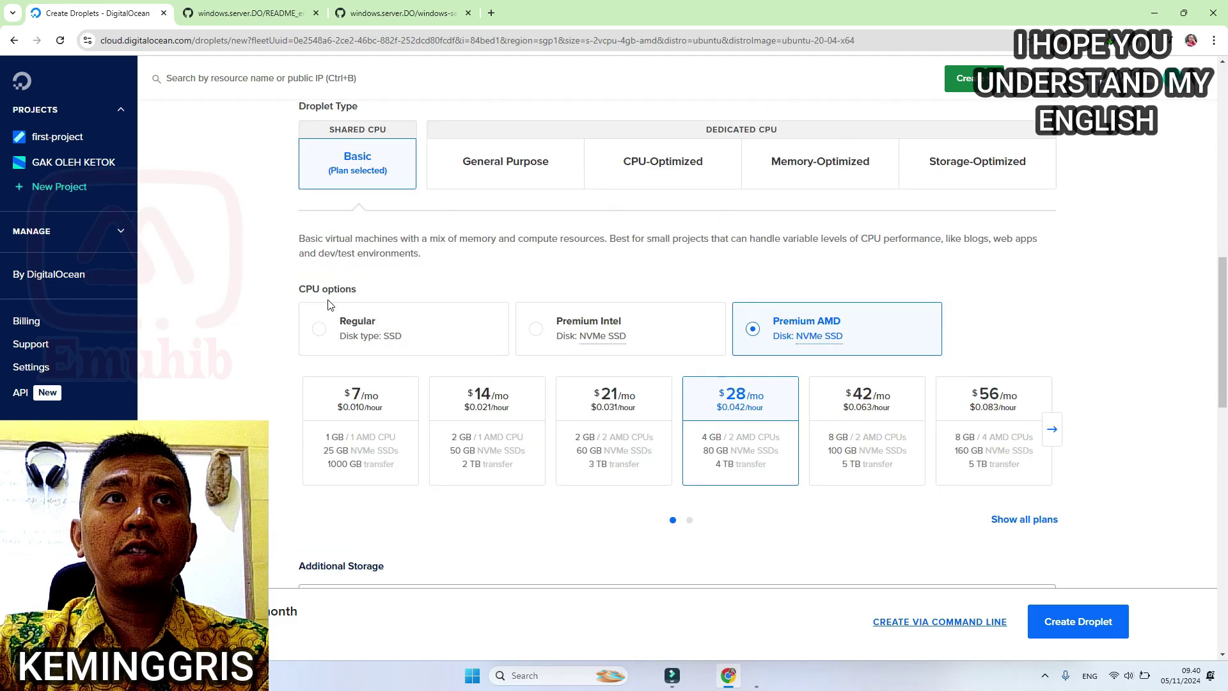
pyautogui.click(318, 330)
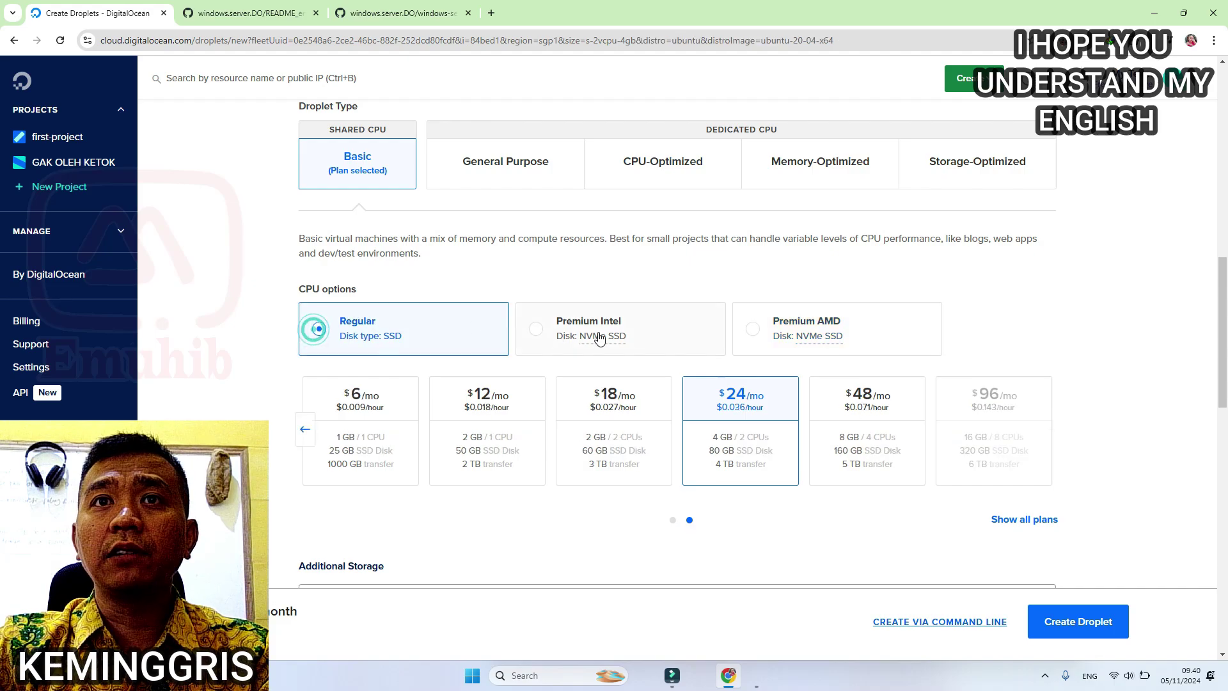
pyautogui.click(853, 444)
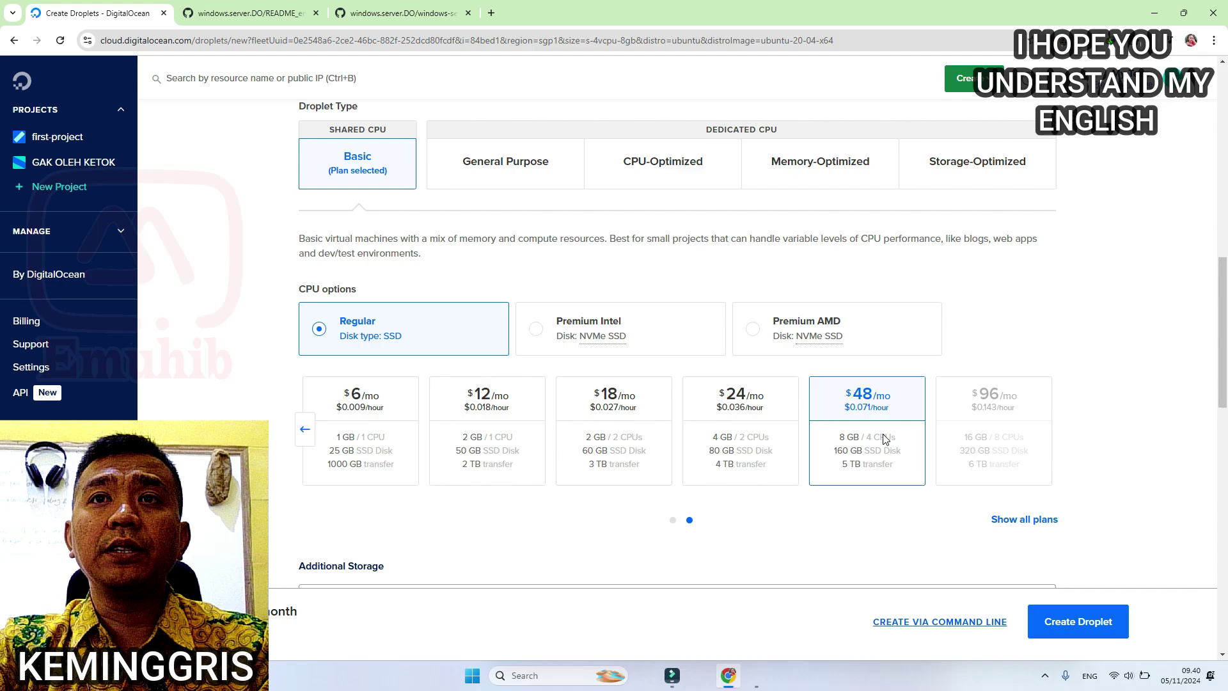
# Step: Switch authentication to Password and enter a root password
pyautogui.scroll(-8, 857, 440)
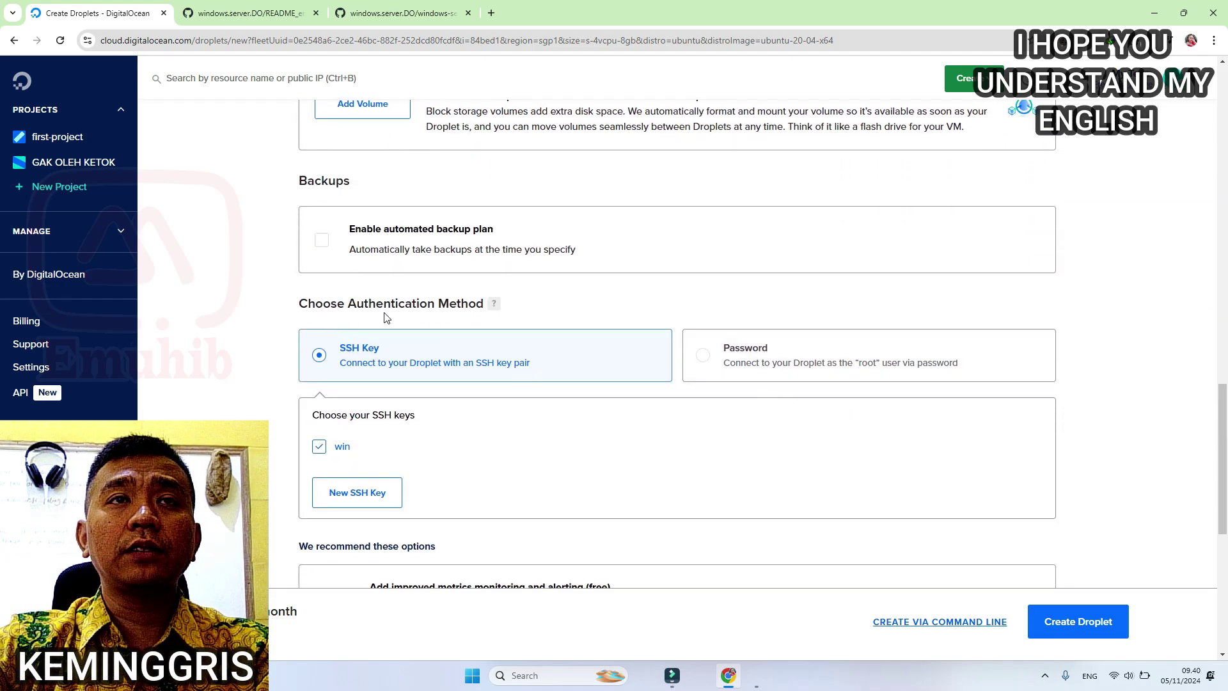
pyautogui.click(704, 358)
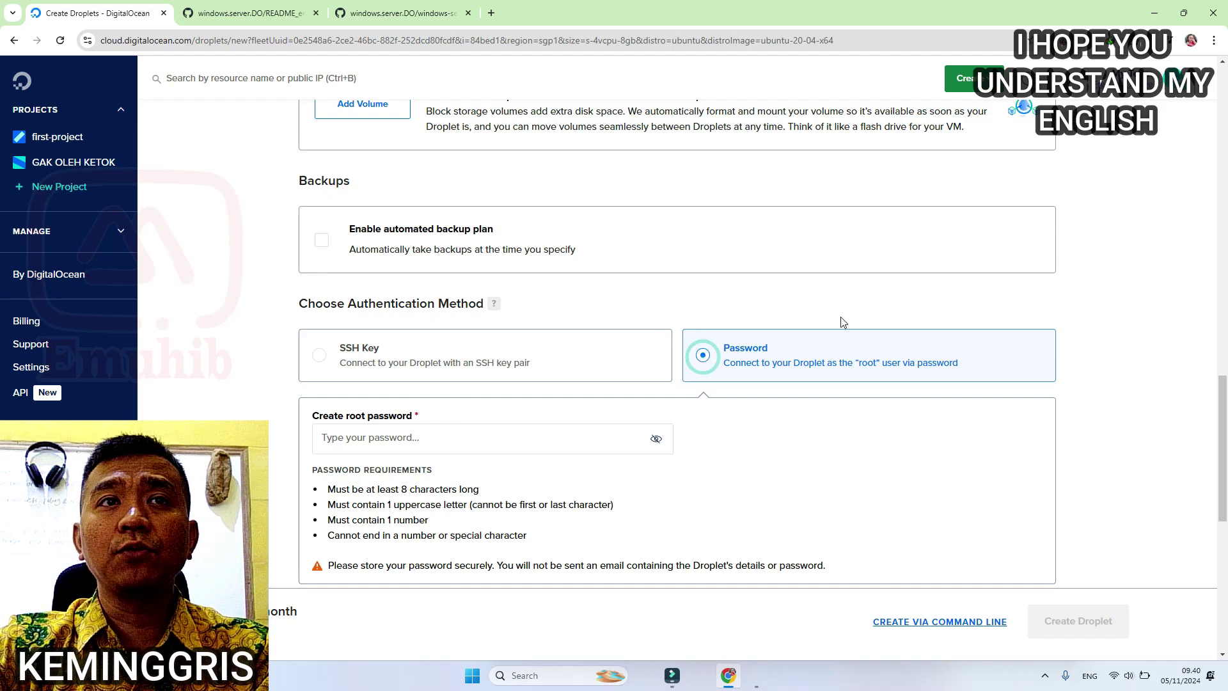
pyautogui.scroll(-2, 444, 324)
pyautogui.click(422, 316)
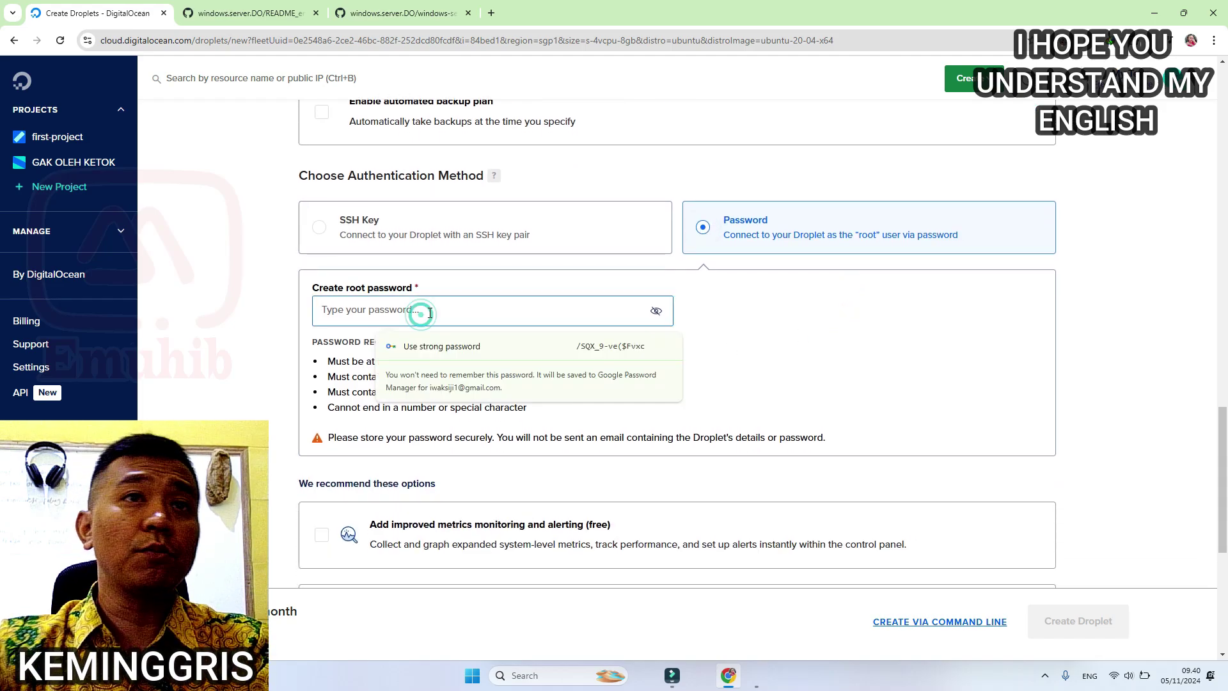
pyautogui.scroll(-6, 576, 384)
# Step: Set the hostname to 1 and create the Droplet
pyautogui.moveTo(727, 403); pyautogui.dragTo(575, 418)
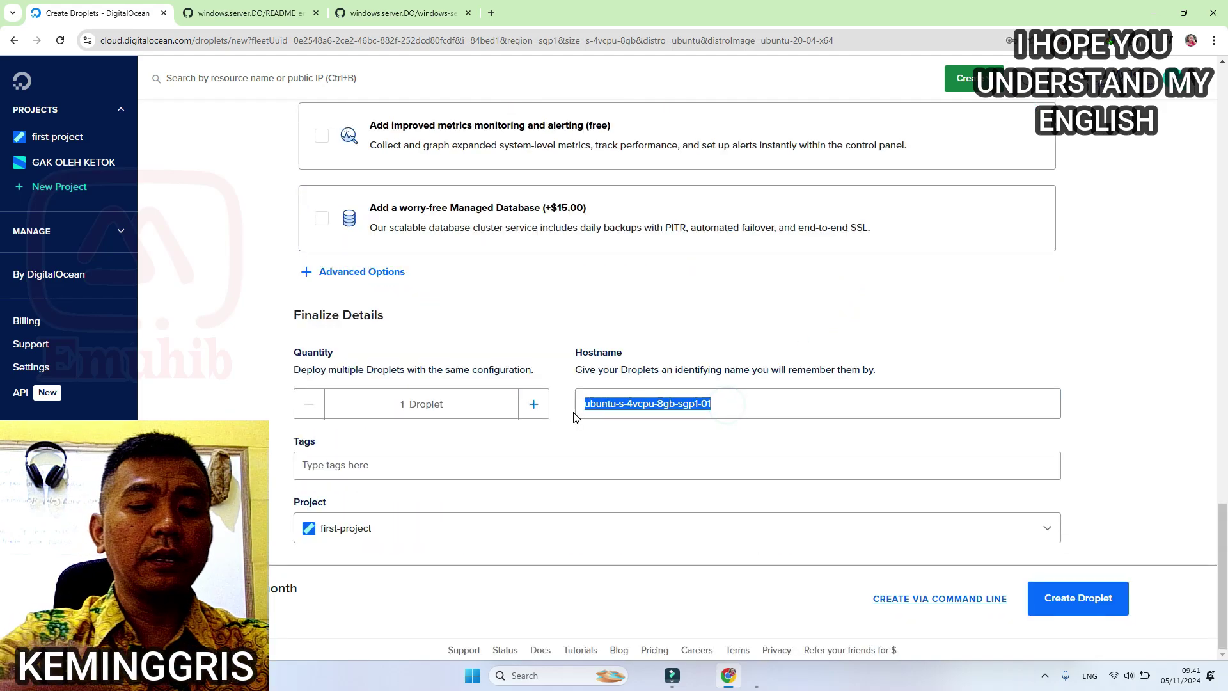
pyautogui.write('1')
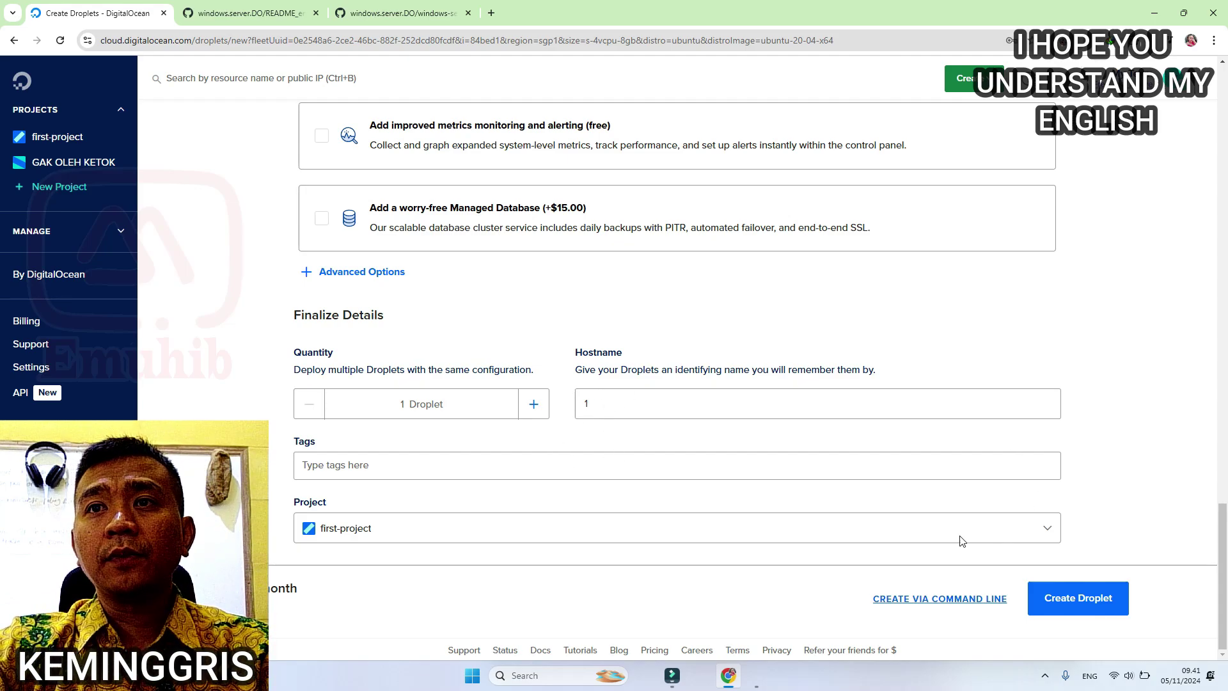
pyautogui.click(1084, 611)
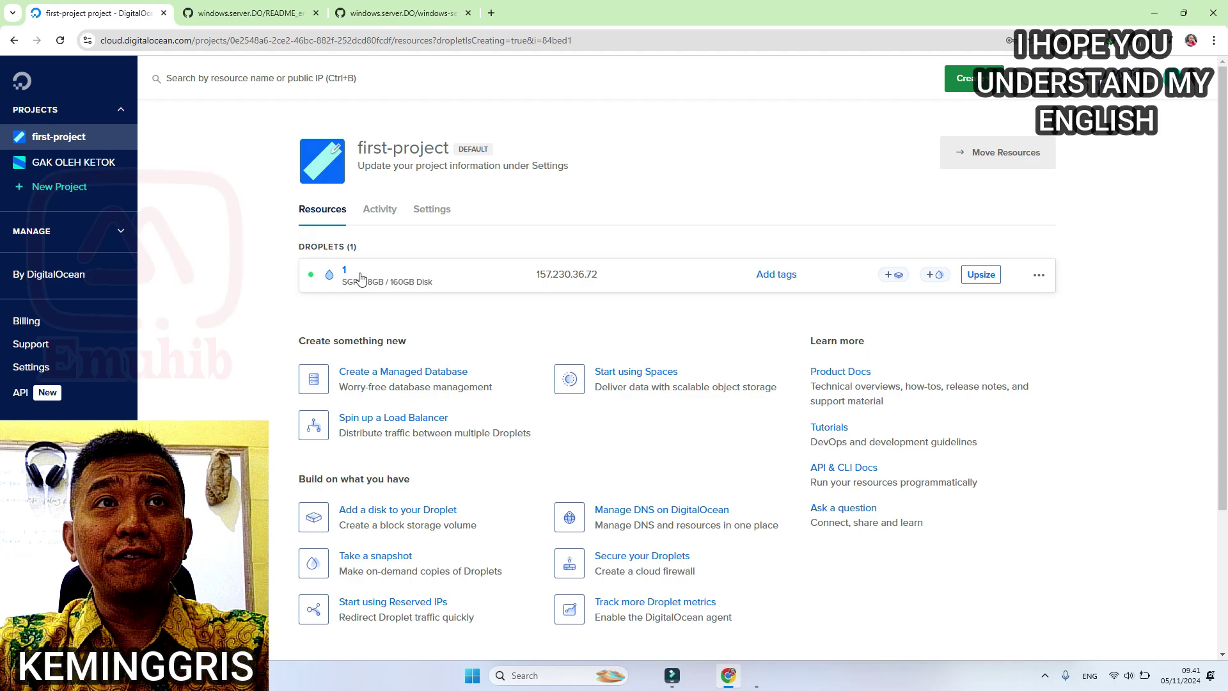
pyautogui.moveTo(599, 279)
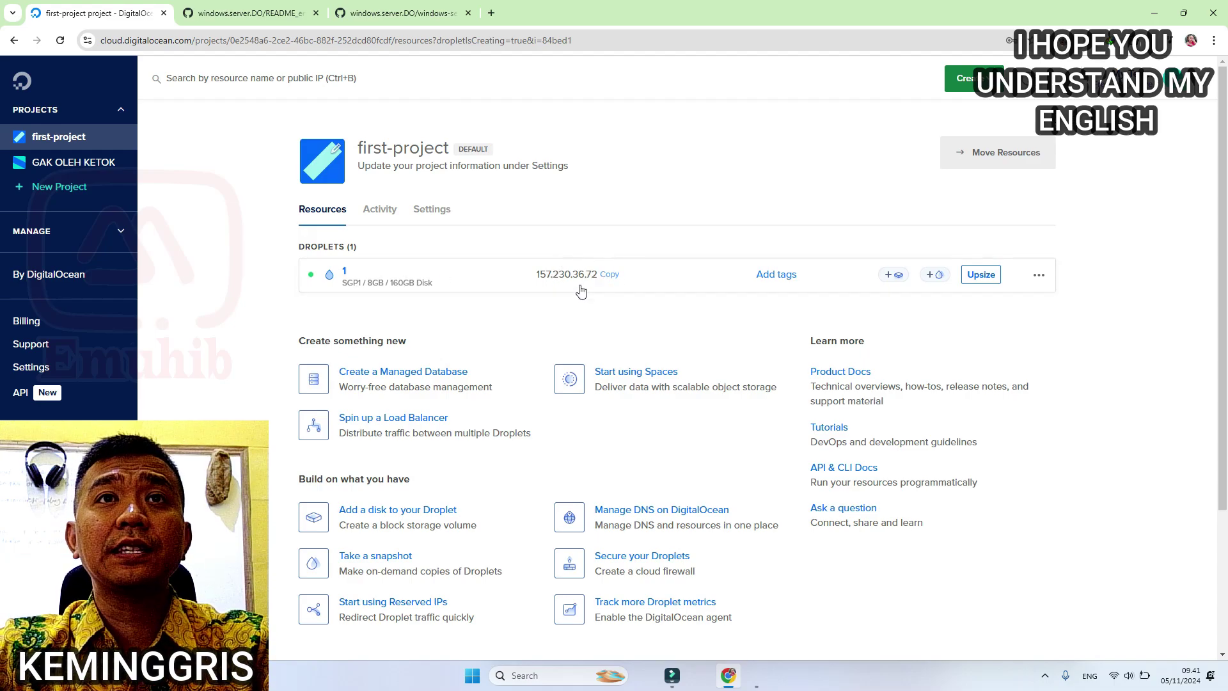
# Step: Launch Bitvise SSH Client and set the host to the droplet's IP 157.230.36.72
pyautogui.click(605, 277)
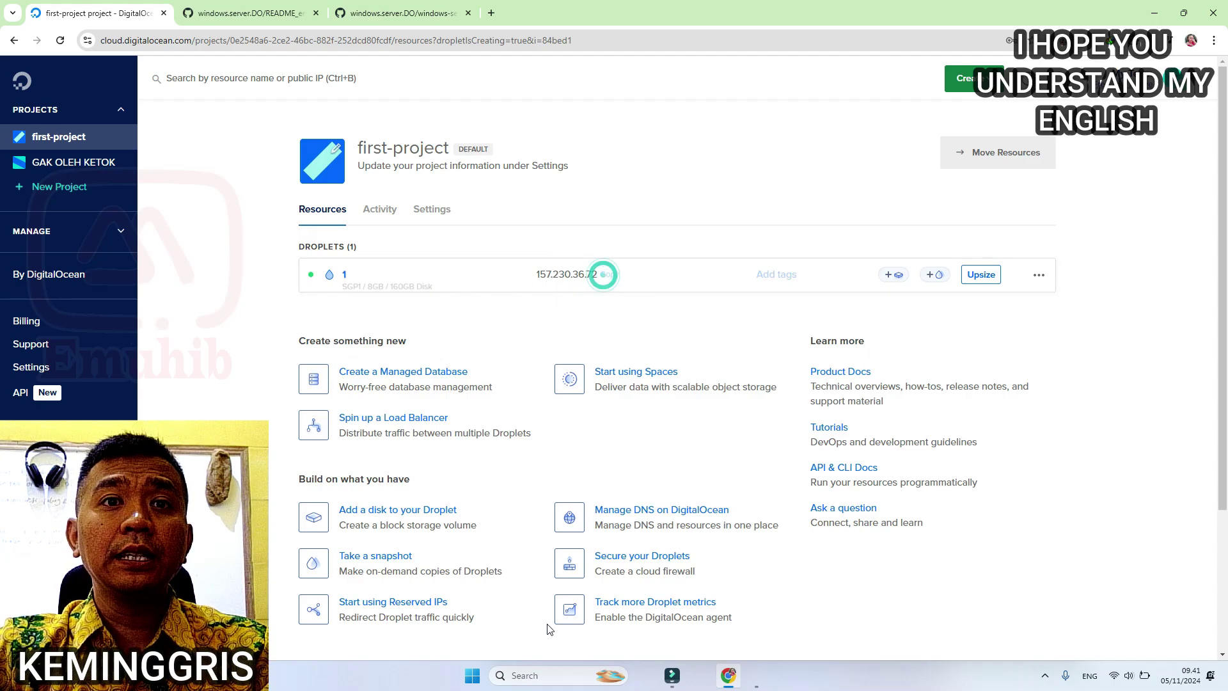
pyautogui.click(538, 677)
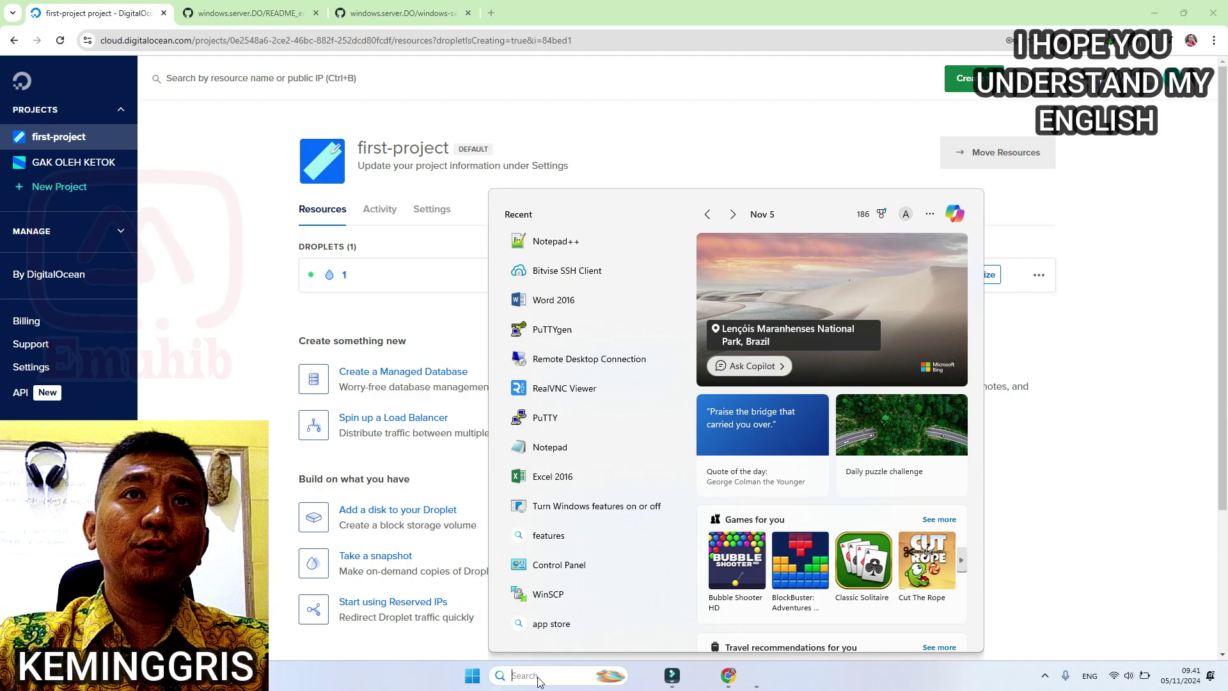
pyautogui.write('bitvise SSH Client')
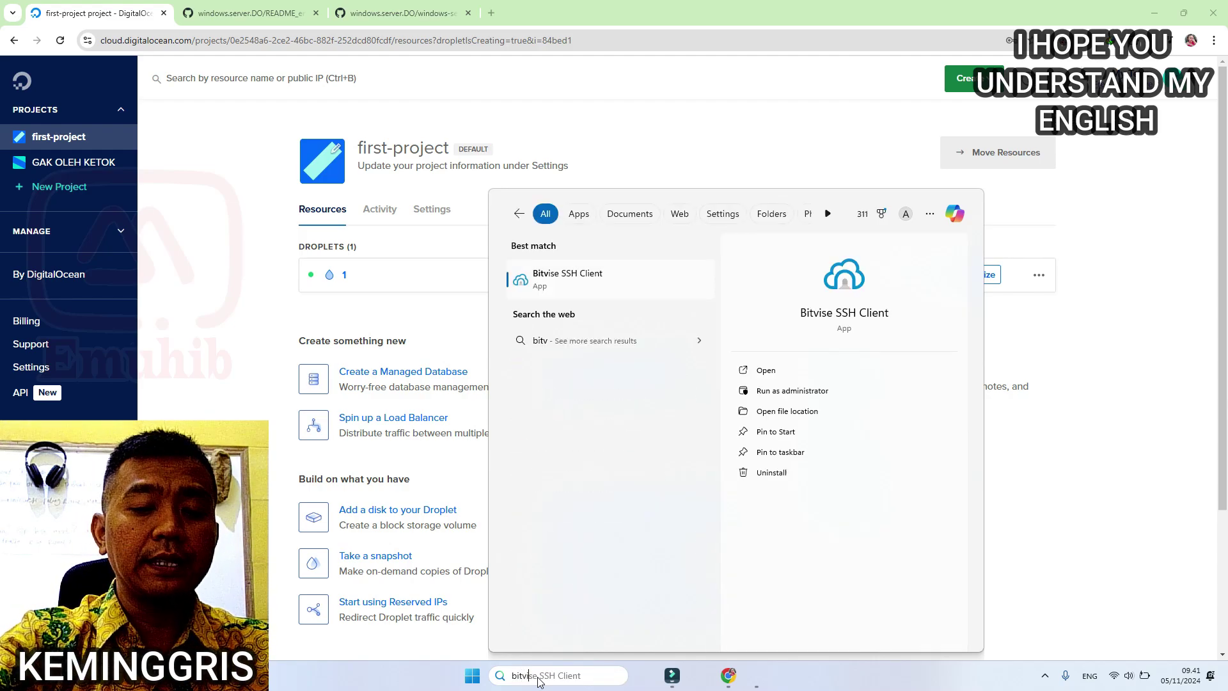
pyautogui.click(598, 275)
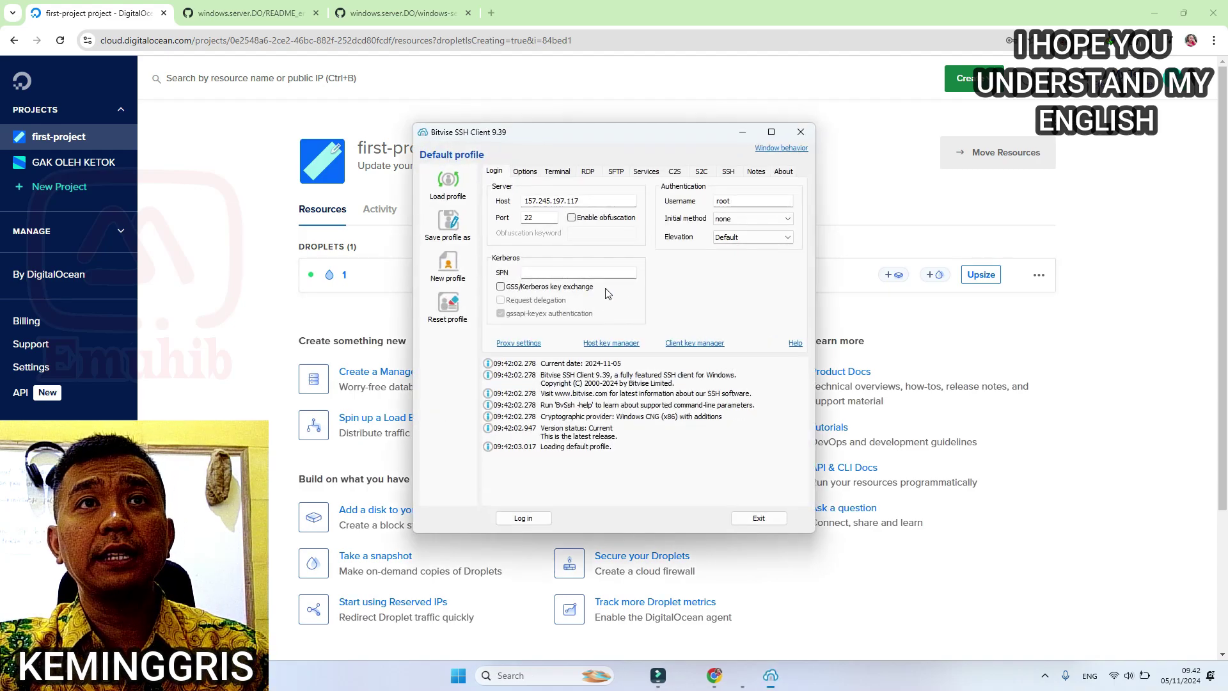
pyautogui.doubleClick(587, 201)
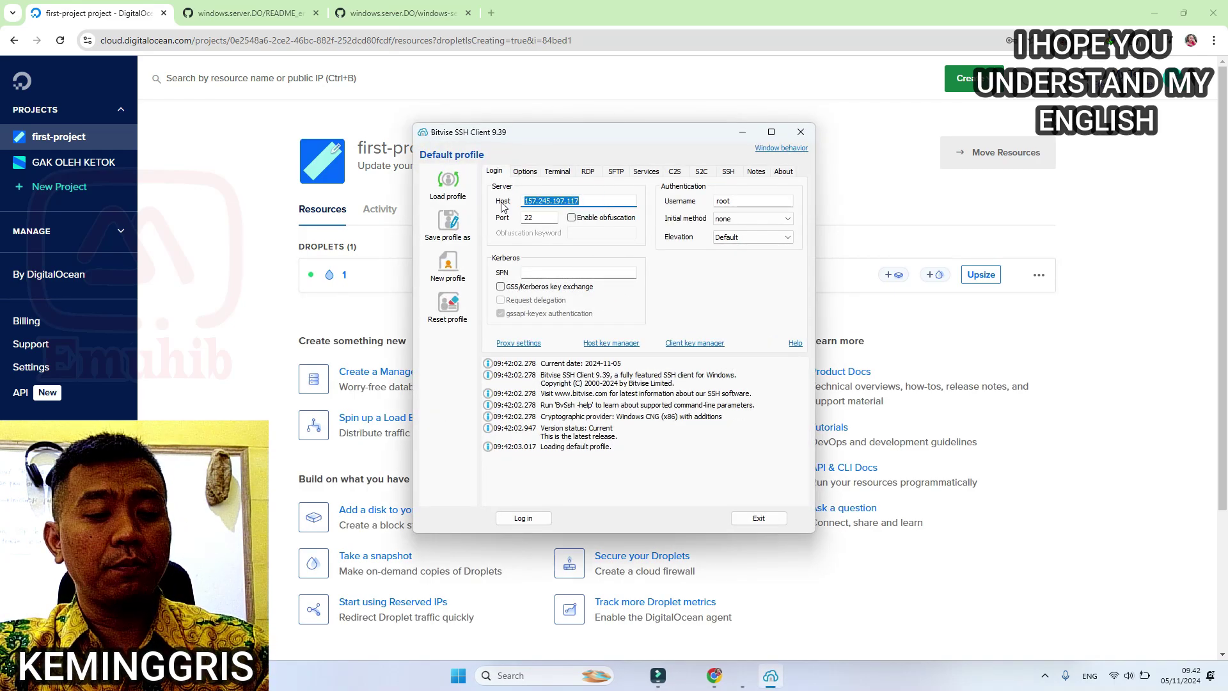
pyautogui.hotkey('ctrl', 'v')
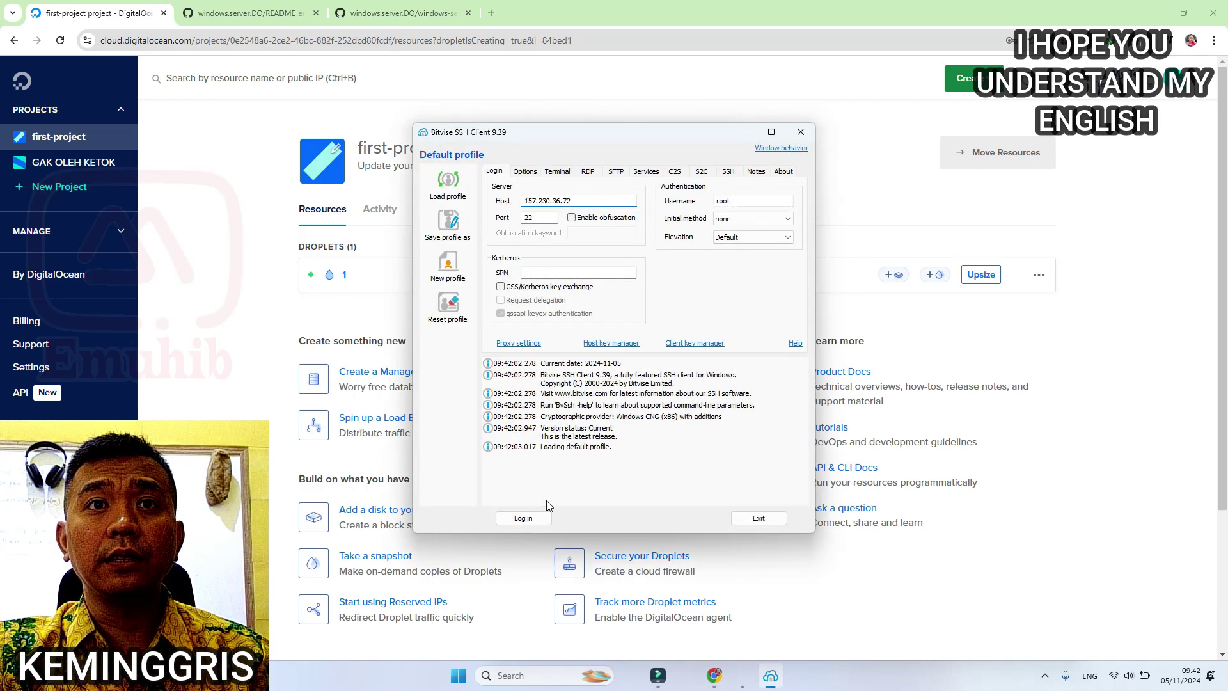
# Step: Log in as root, accepting the host key, and open a new terminal console
pyautogui.click(523, 518)
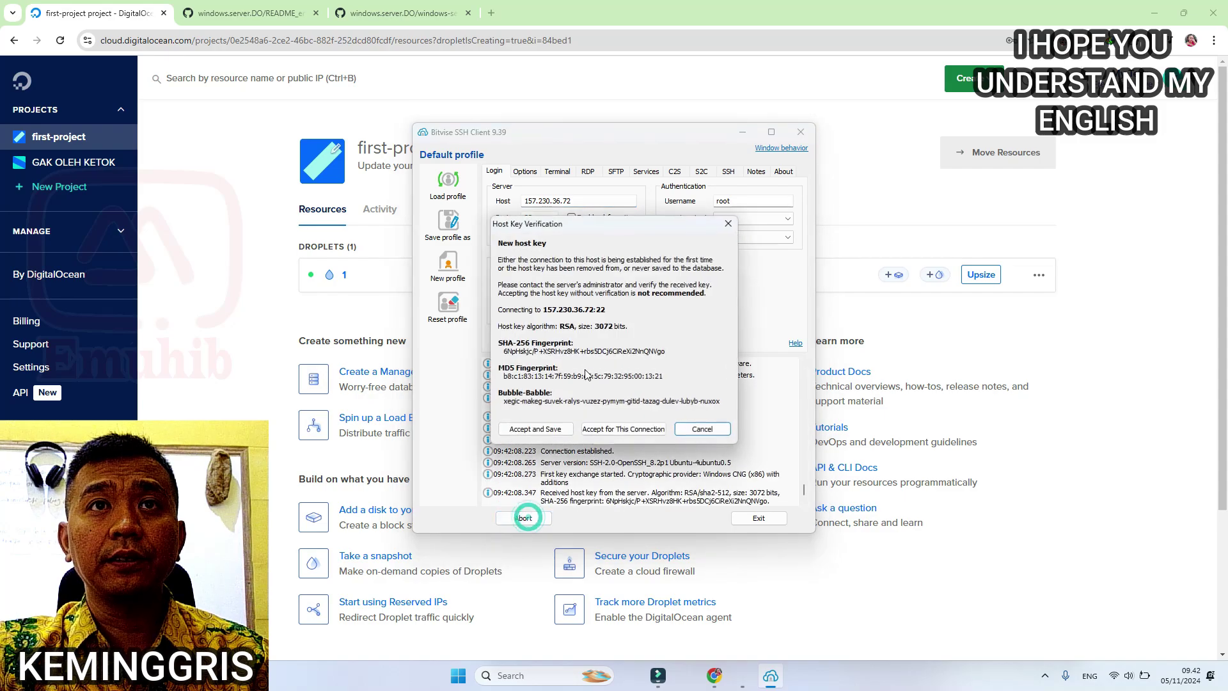
pyautogui.click(622, 428)
pyautogui.hotkey('ctrl', 'v')
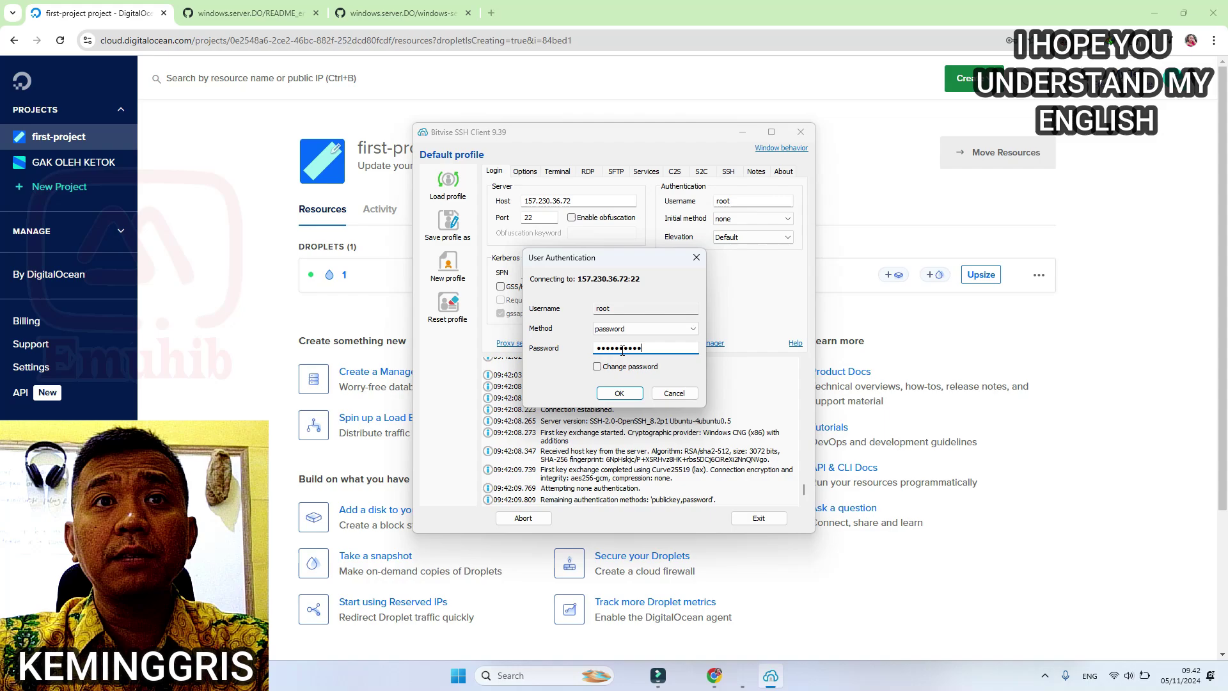
pyautogui.click(619, 393)
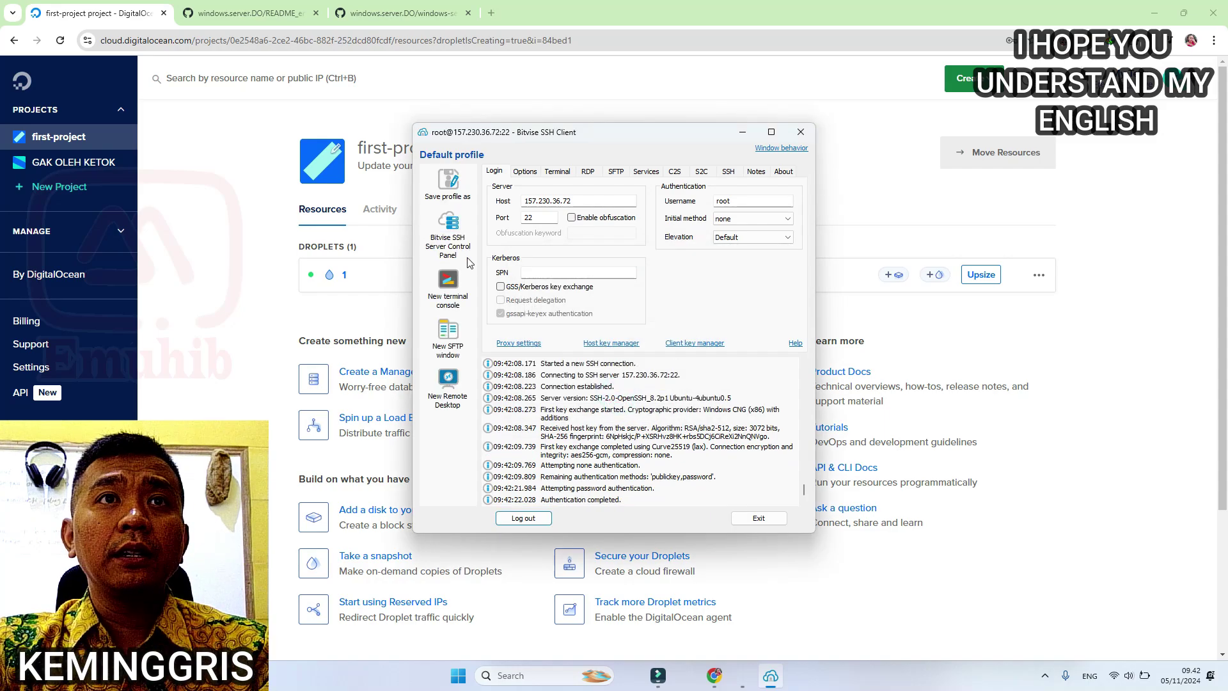
pyautogui.click(448, 284)
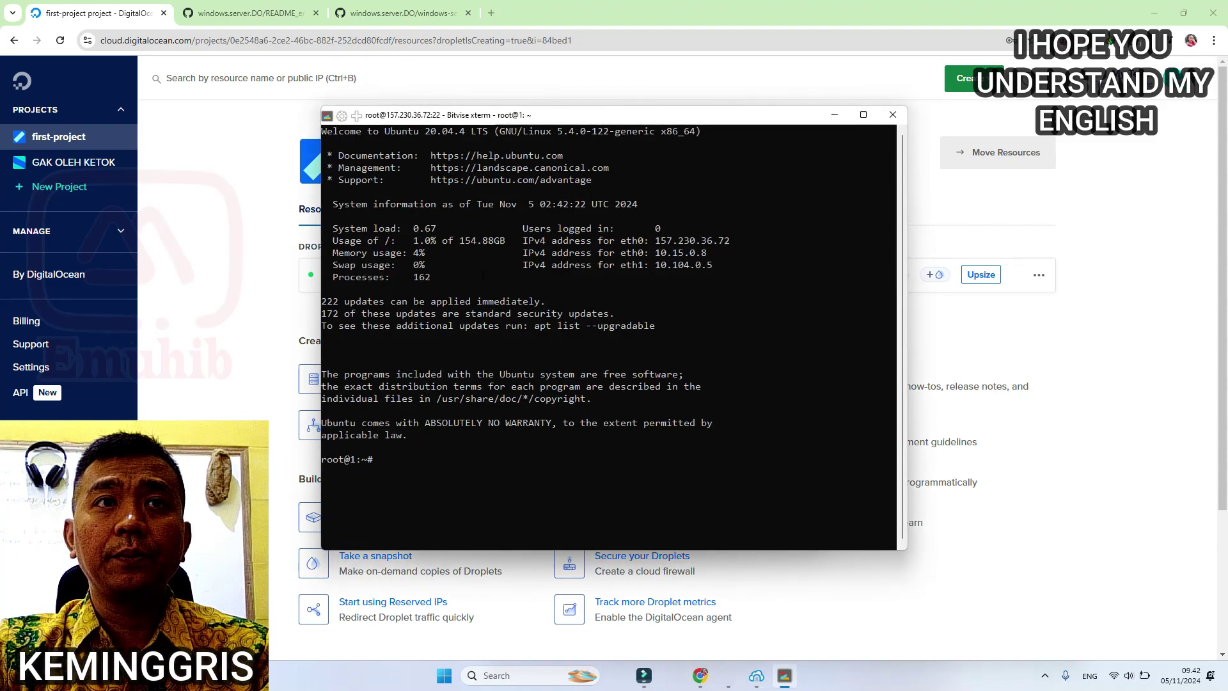
# Step: Run the README's wget command to download windows-server-autoinstaller.sh onto the droplet
pyautogui.click(238, 19)
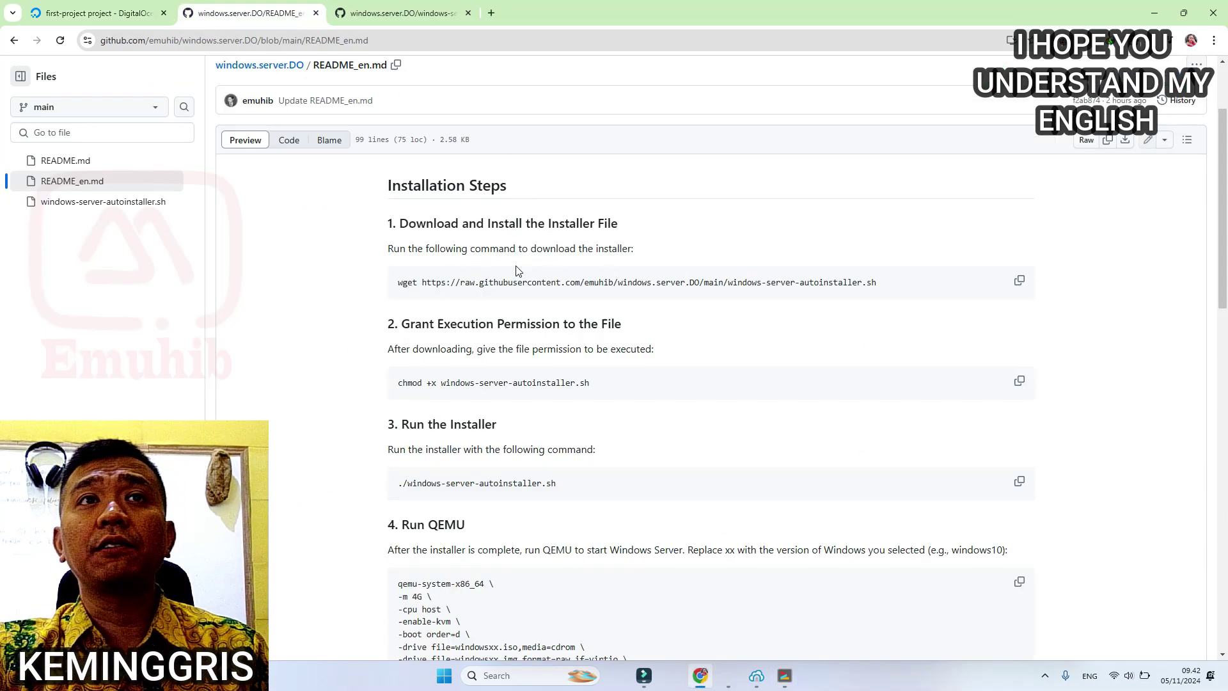
pyautogui.click(1021, 282)
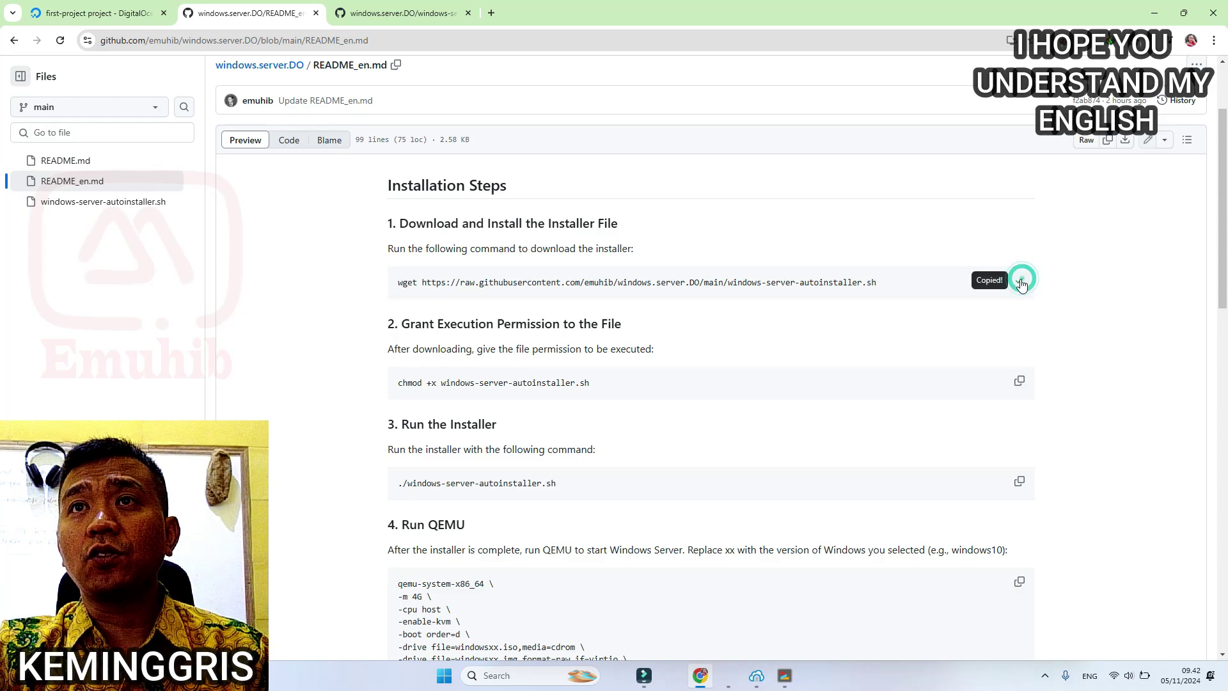
pyautogui.click(776, 682)
pyautogui.hotkey('ctrl', 'v')
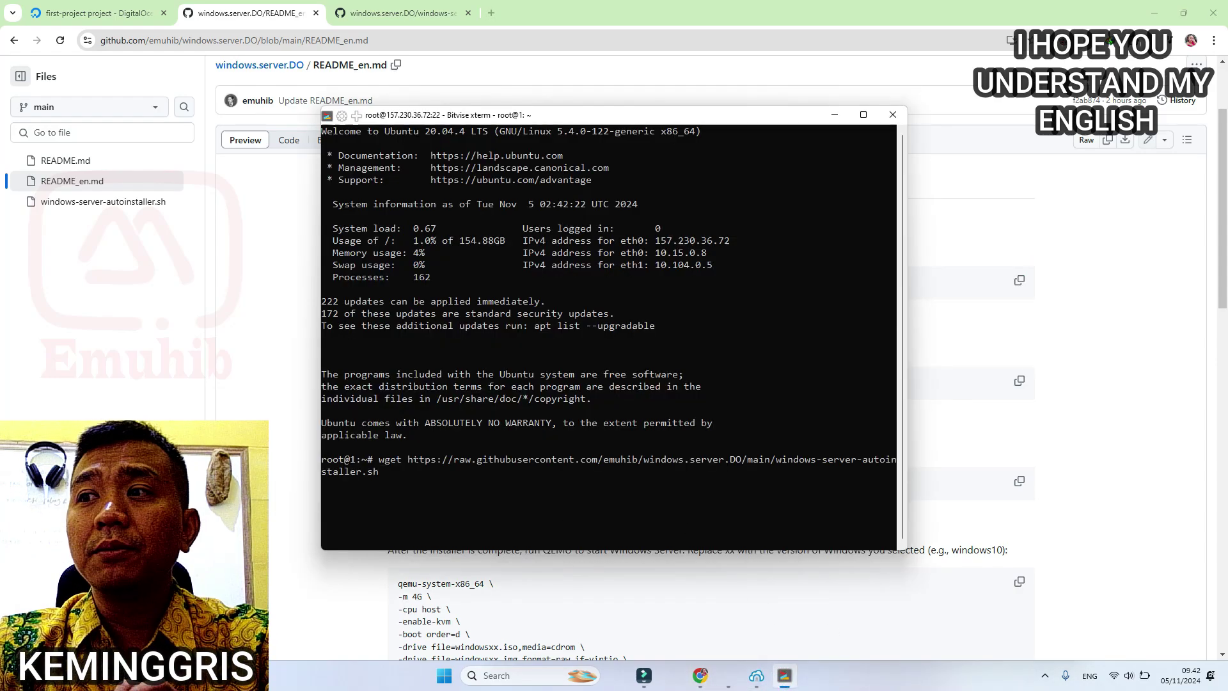
pyautogui.press('Return')
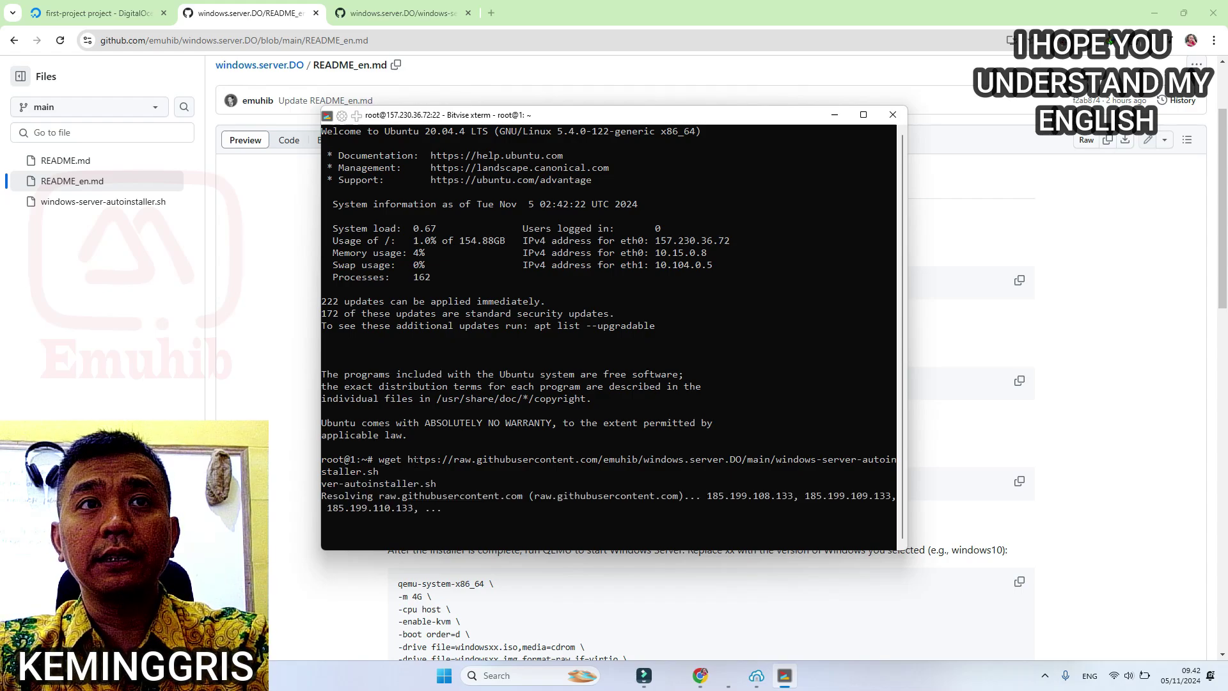
# Step: Make the installer script executable with the README's chmod +x command
pyautogui.hotkey('alt', 'Tab')
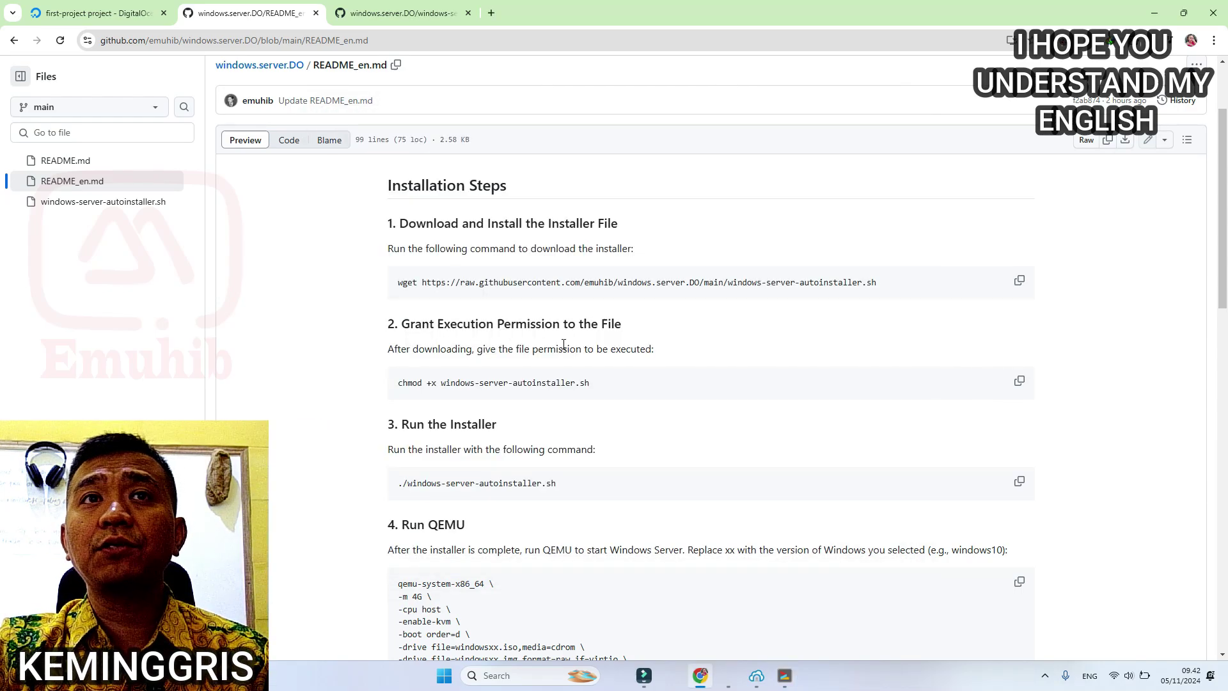
pyautogui.click(1019, 381)
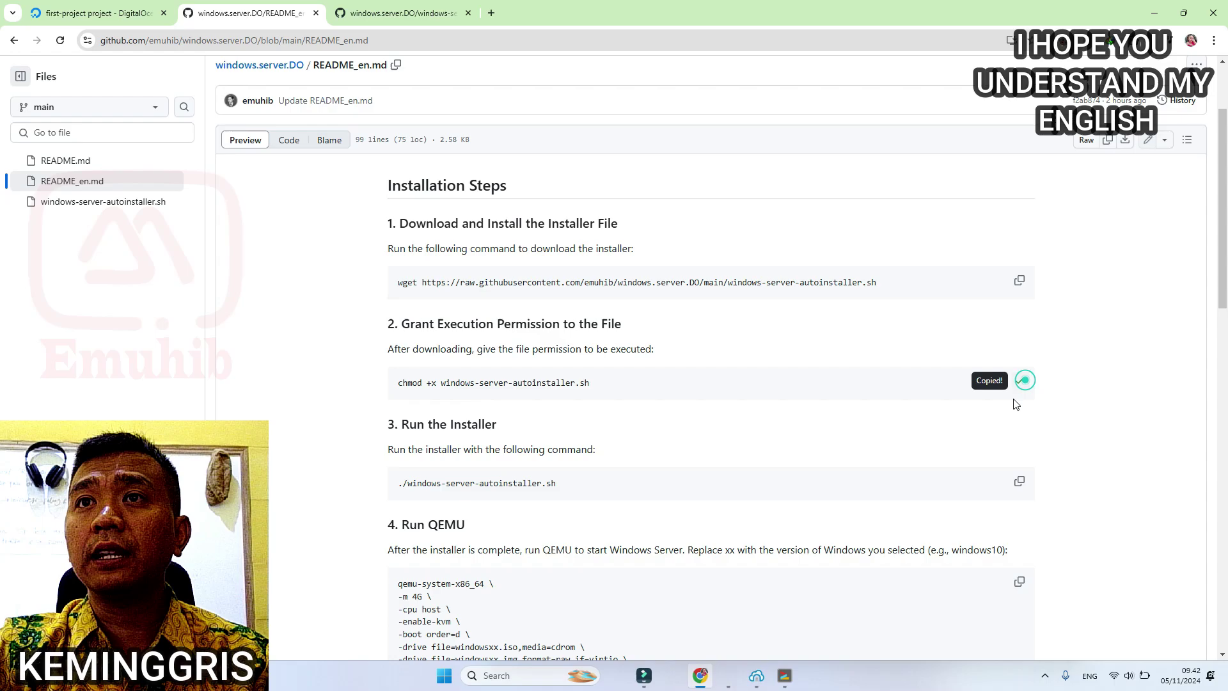
pyautogui.click(785, 676)
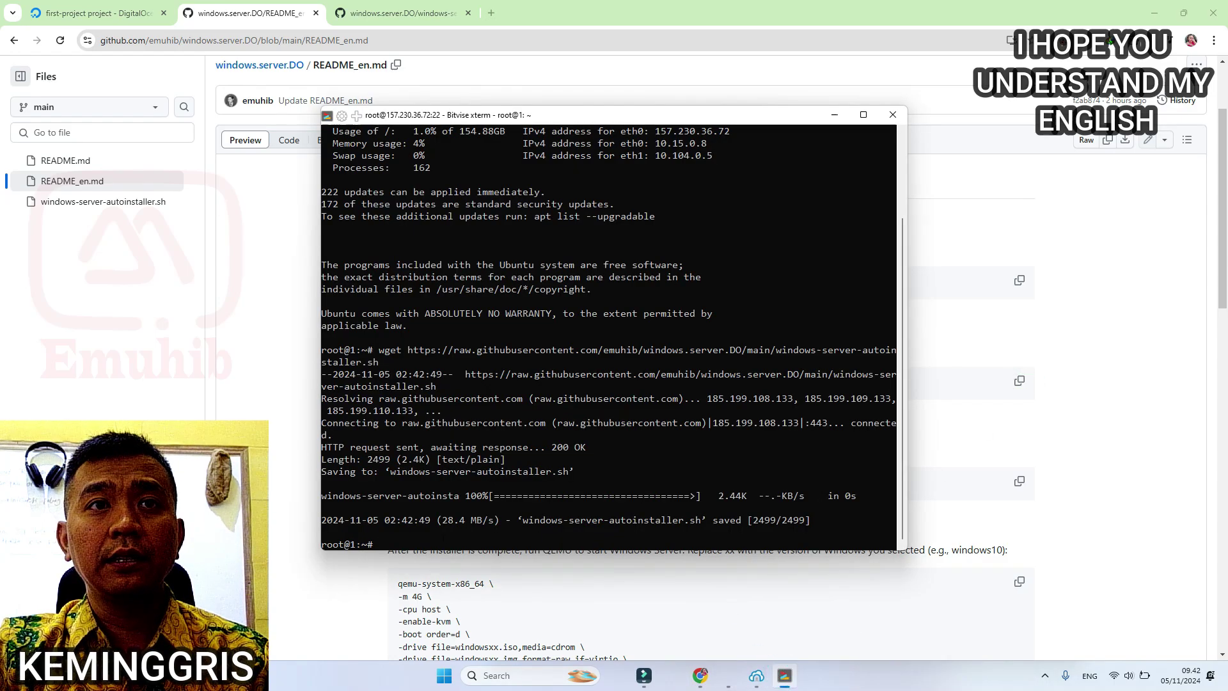
pyautogui.press('shift+Insert')
pyautogui.press('Return')
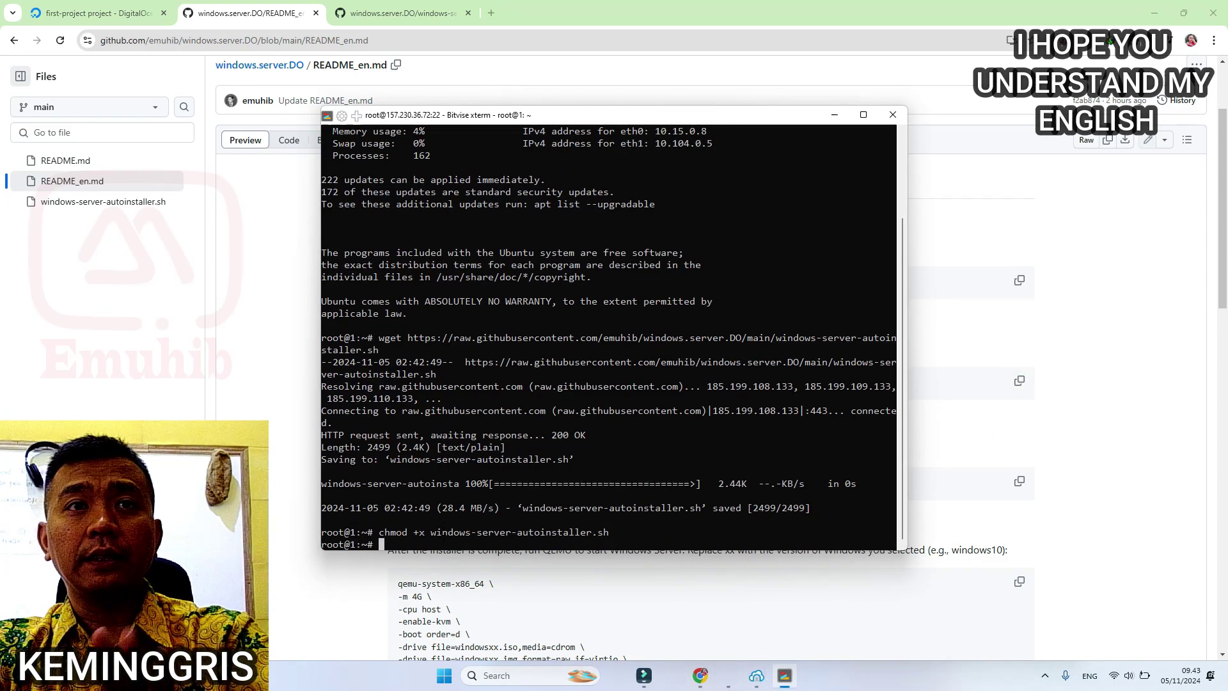
# Step: Copy the run-installer command from the README
pyautogui.click(701, 676)
pyautogui.scroll(-2, 546, 348)
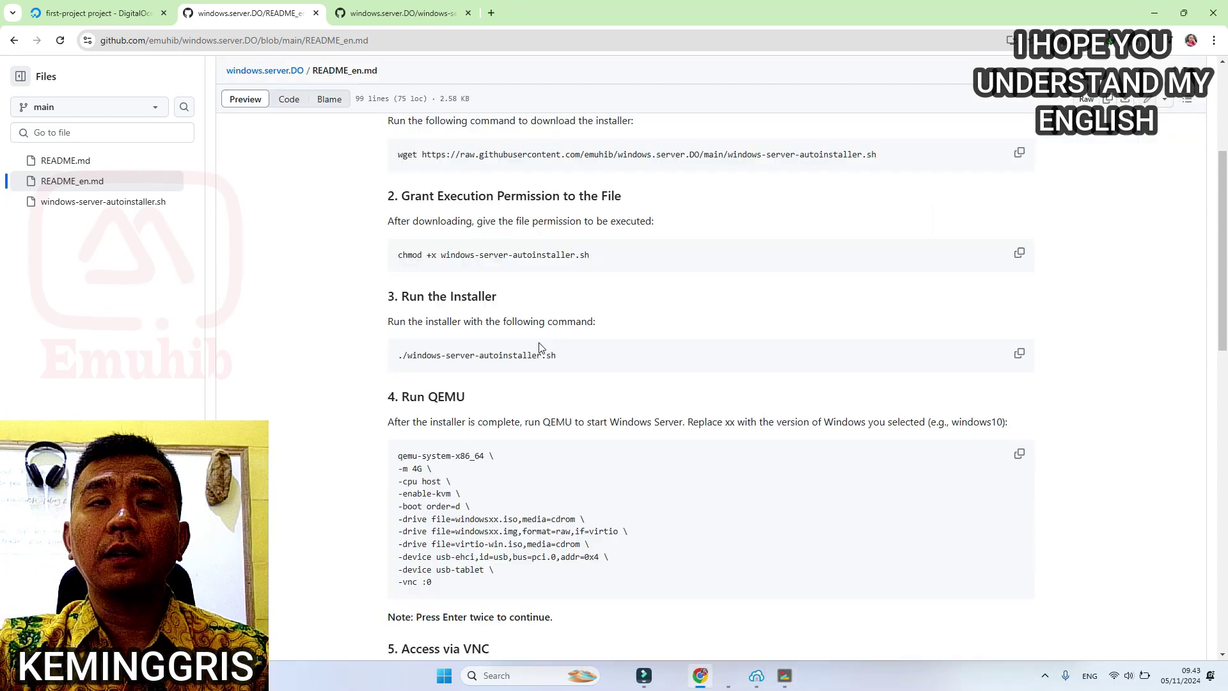
pyautogui.click(1021, 353)
# Step: Run ./windows-server-autoinstaller.sh, keep the local sshd_config, and choose 6 (Windows 1021h2)
pyautogui.click(785, 676)
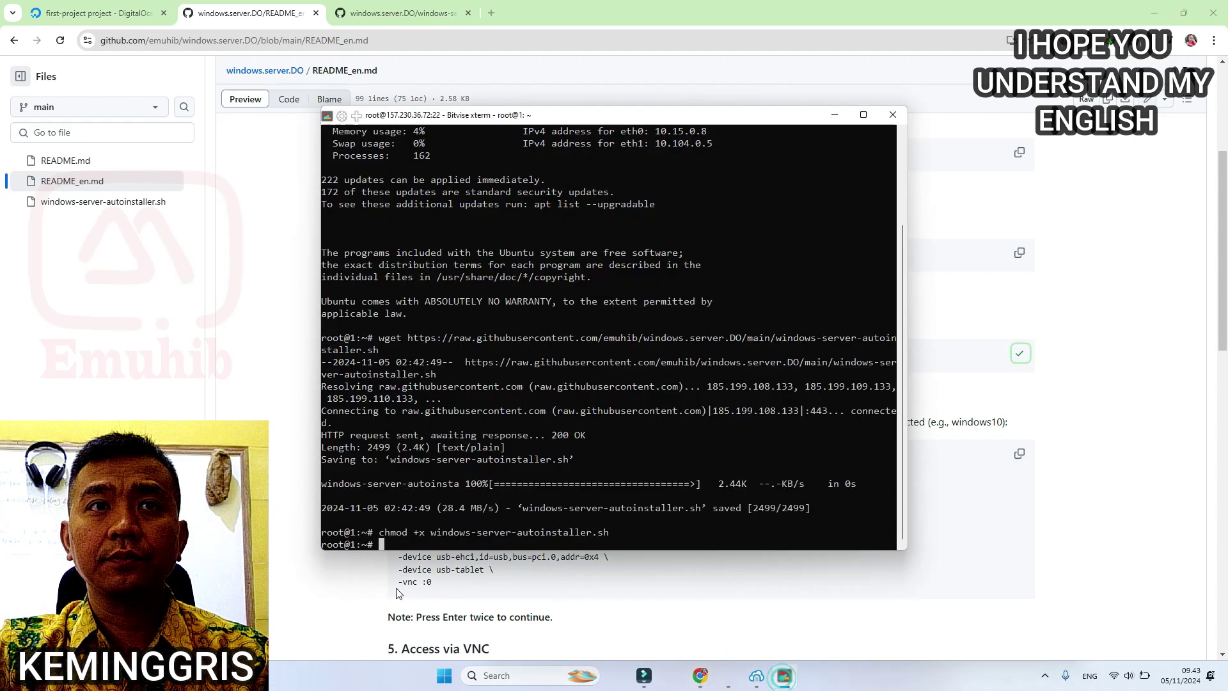
pyautogui.press('shift+Insert')
pyautogui.press('Return')
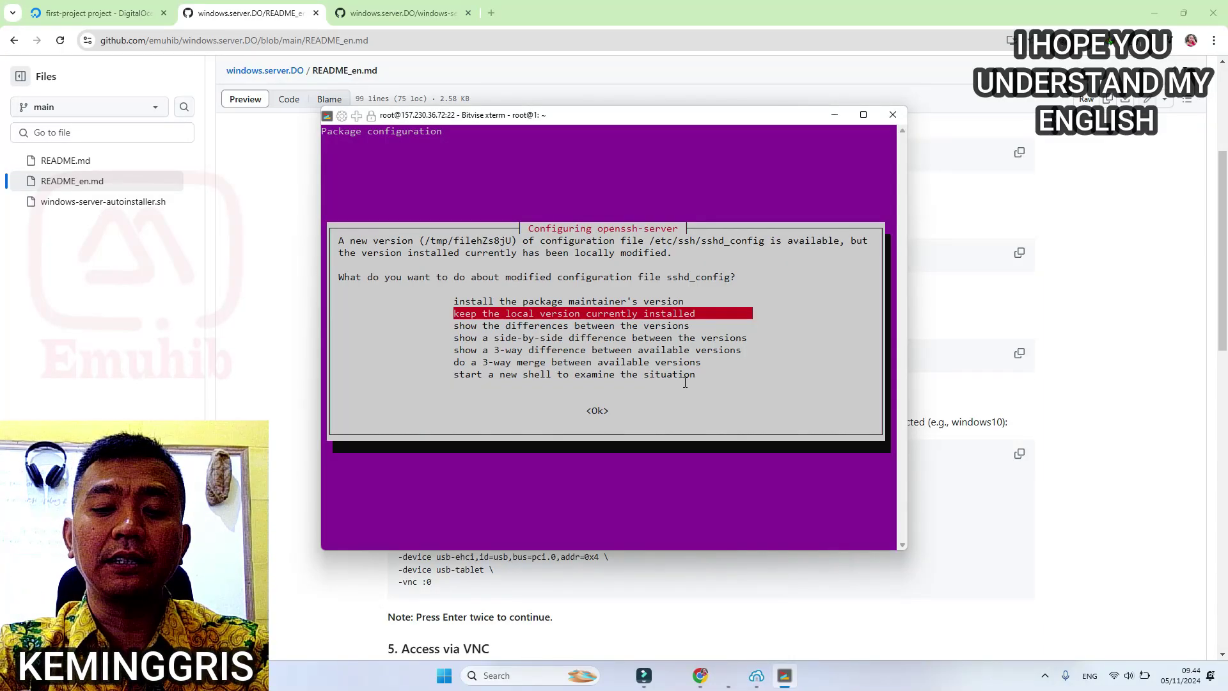
pyautogui.press('Return')
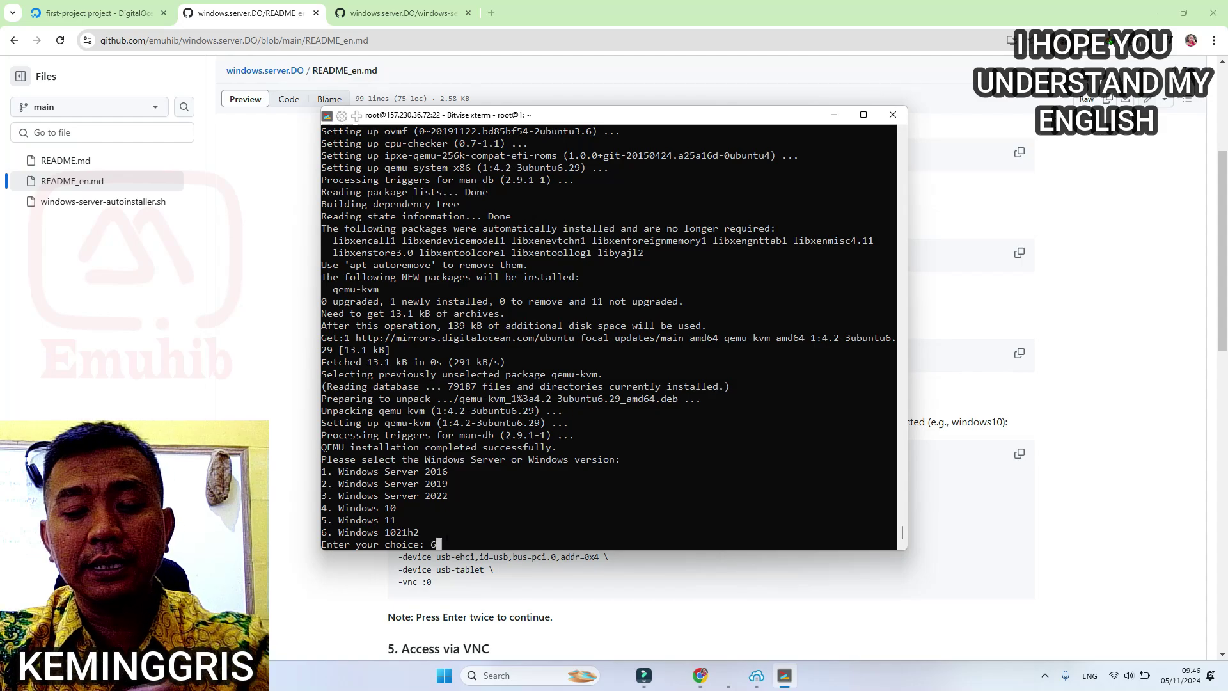
pyautogui.press('Return')
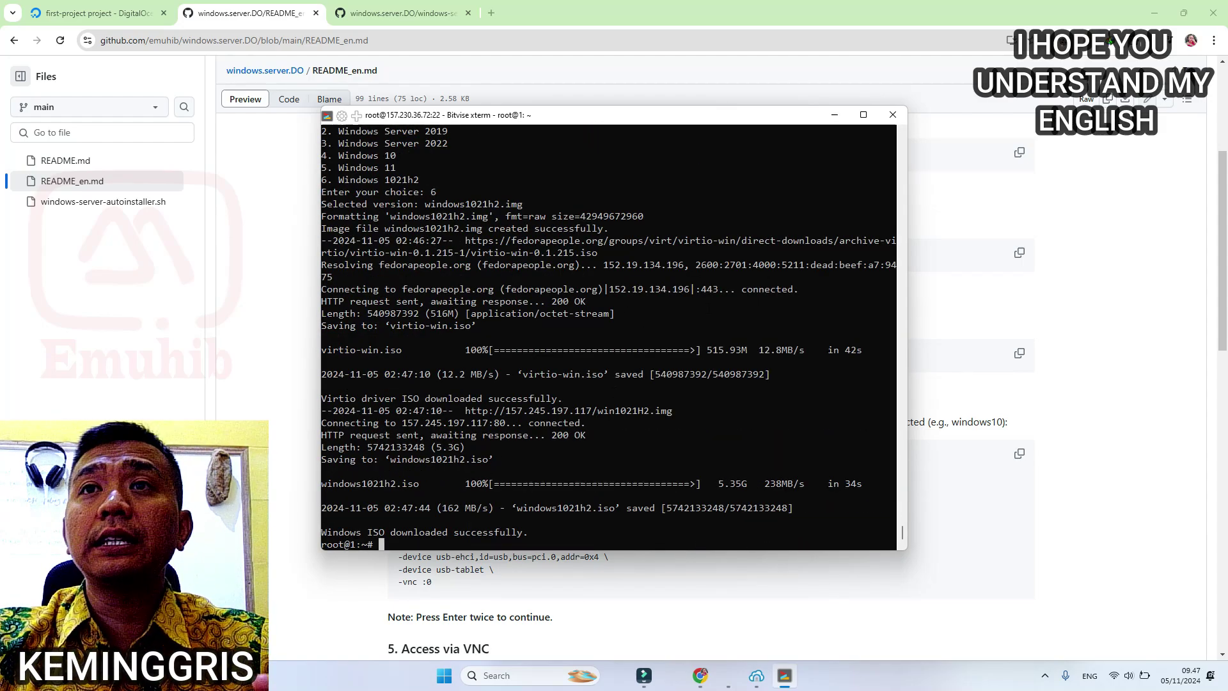
# Step: Copy the Run QEMU command block from the GitHub README
pyautogui.click(1010, 291)
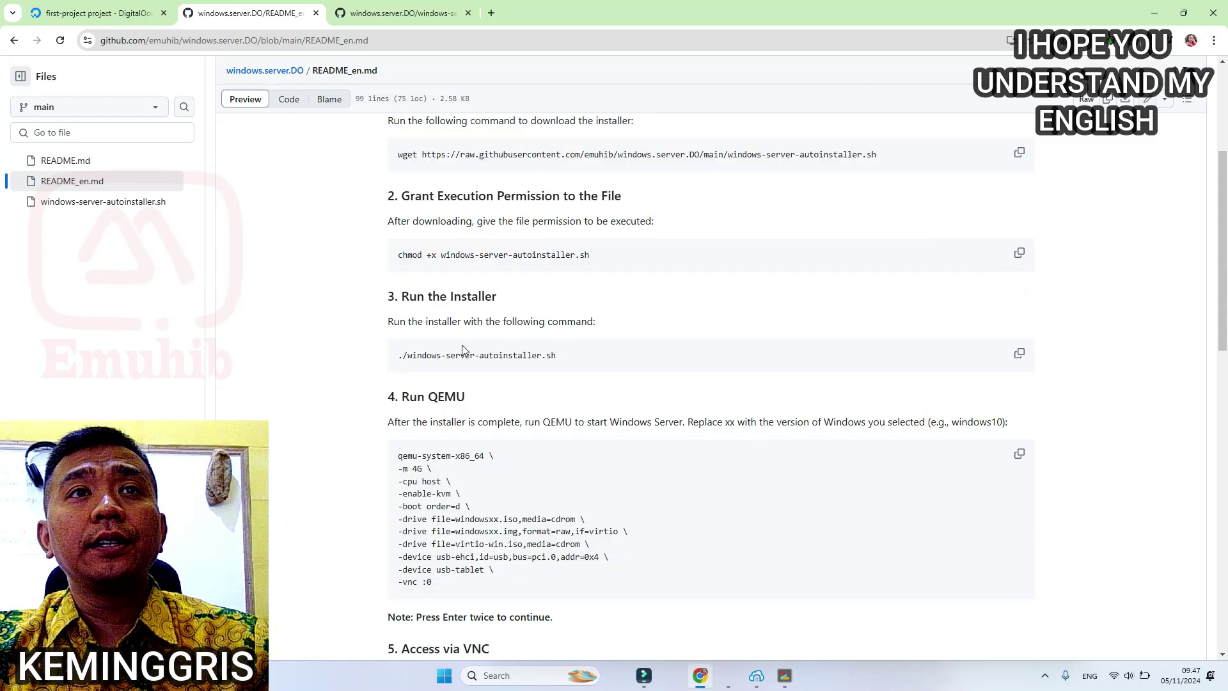
pyautogui.scroll(-2, 453, 333)
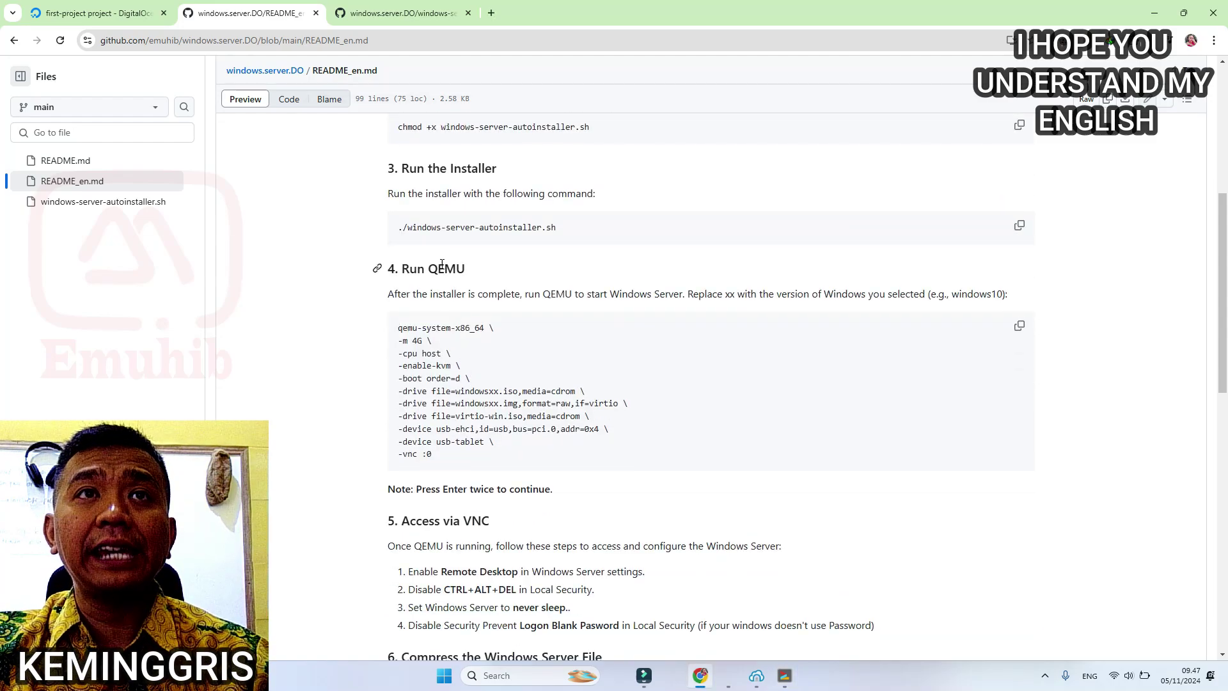
pyautogui.click(1019, 327)
# Step: Launch Notepad and select the xx placeholder in windowsxx.iso
pyautogui.click(785, 676)
pyautogui.click(505, 676)
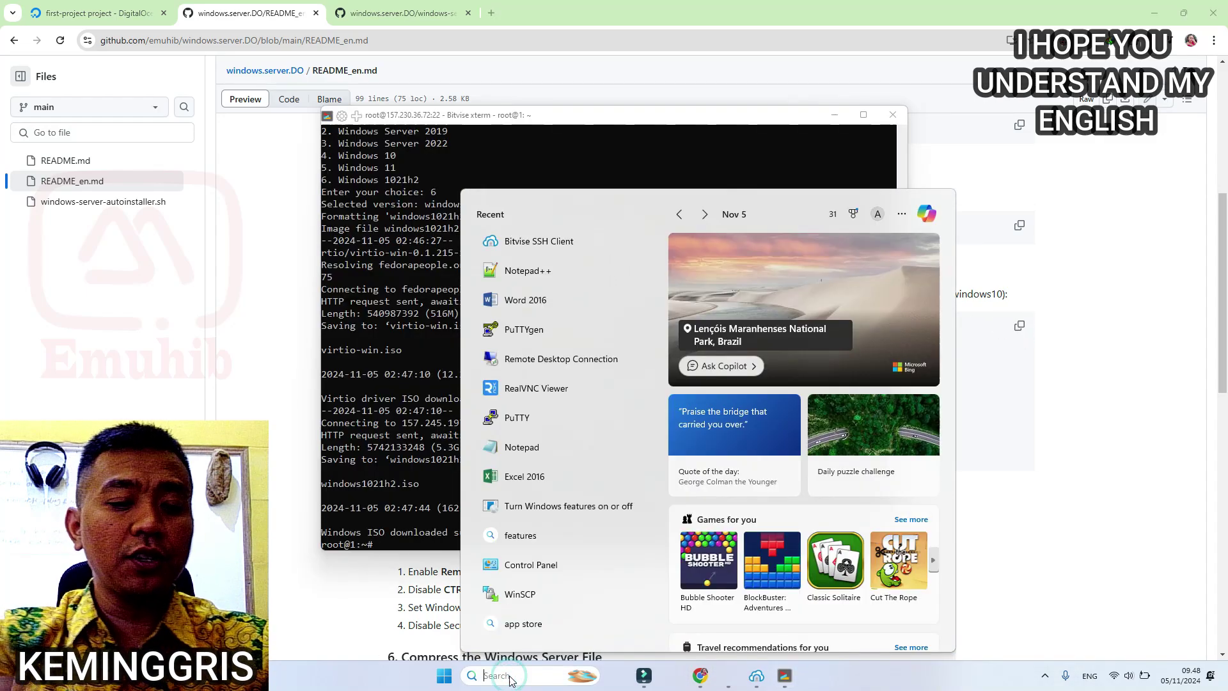
pyautogui.write('notep')
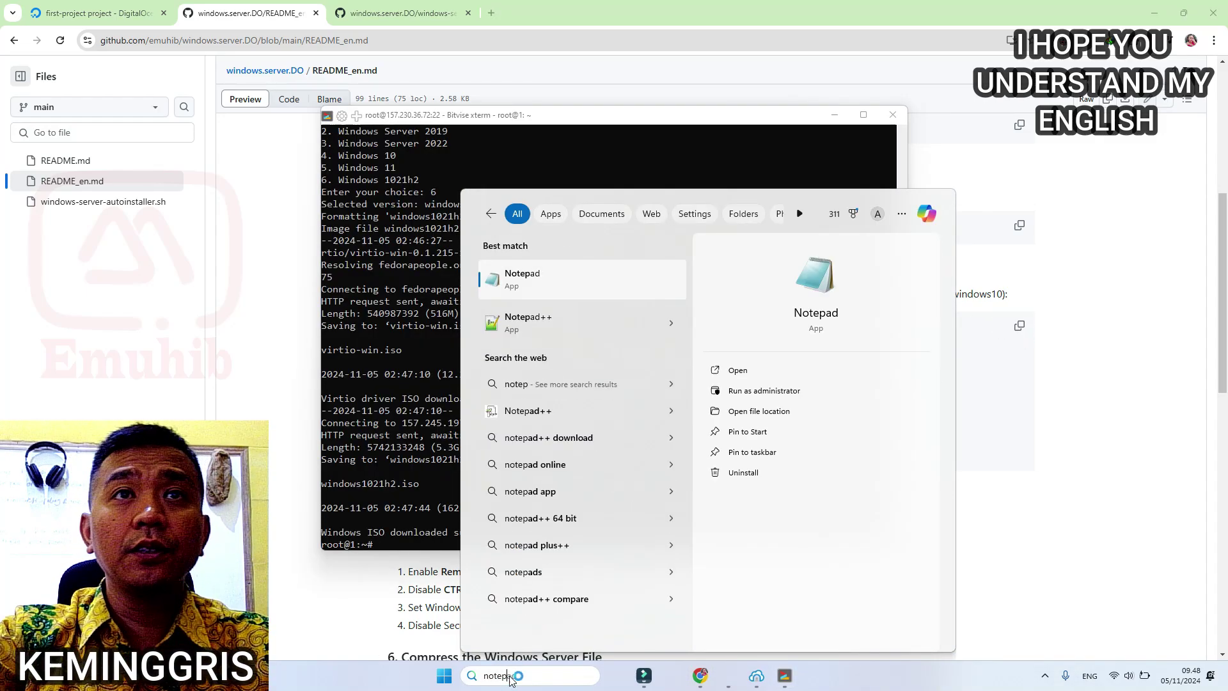
pyautogui.press('Return')
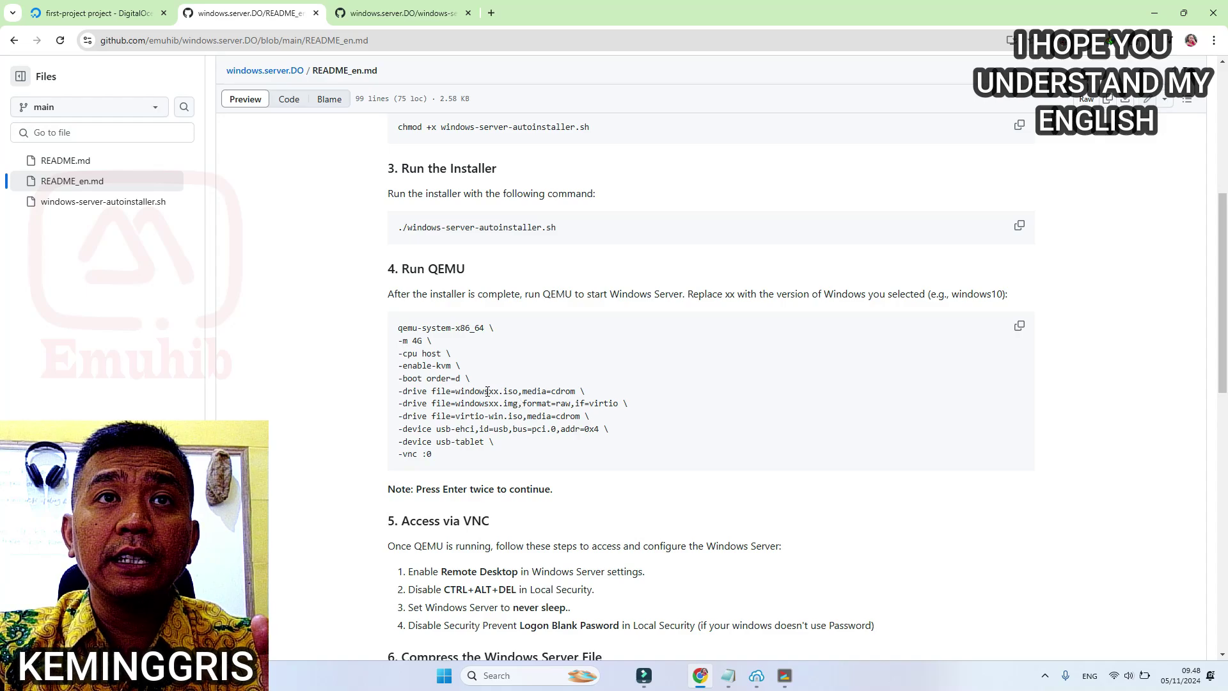
pyautogui.moveTo(490, 392); pyautogui.dragTo(499, 393)
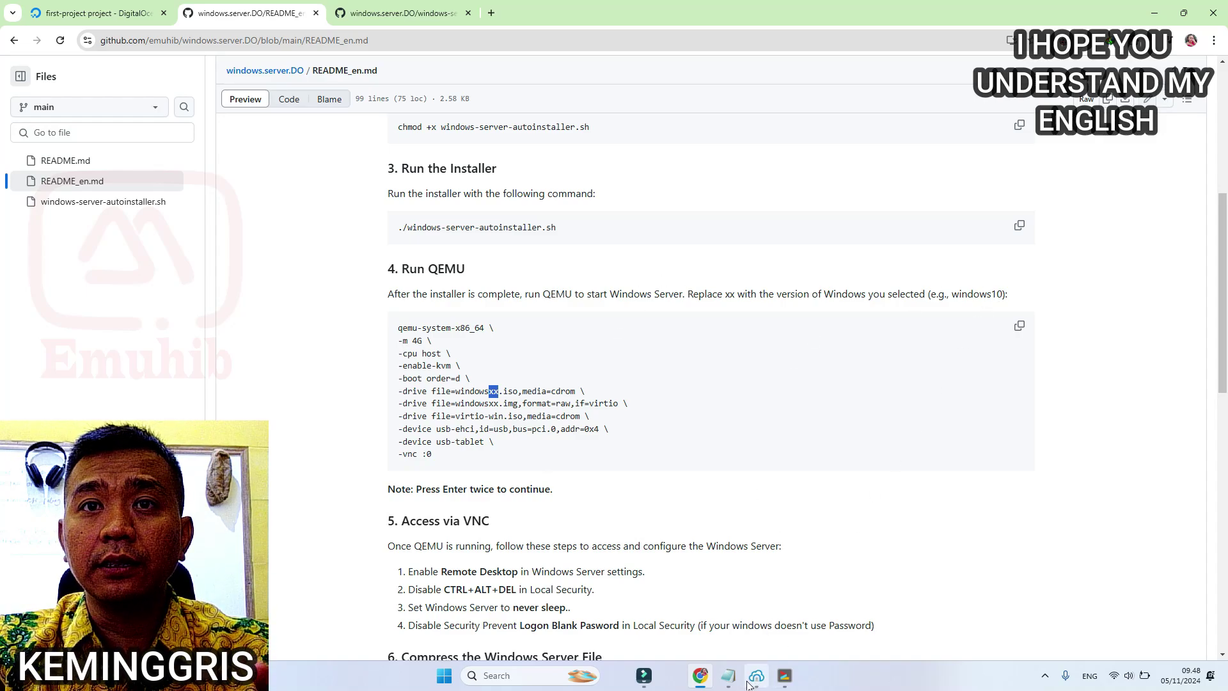
# Step: Change the QEMU drive files to windows1021h2.iso and windows1021h2.img, then select the whole command
pyautogui.click(729, 675)
pyautogui.click(616, 425)
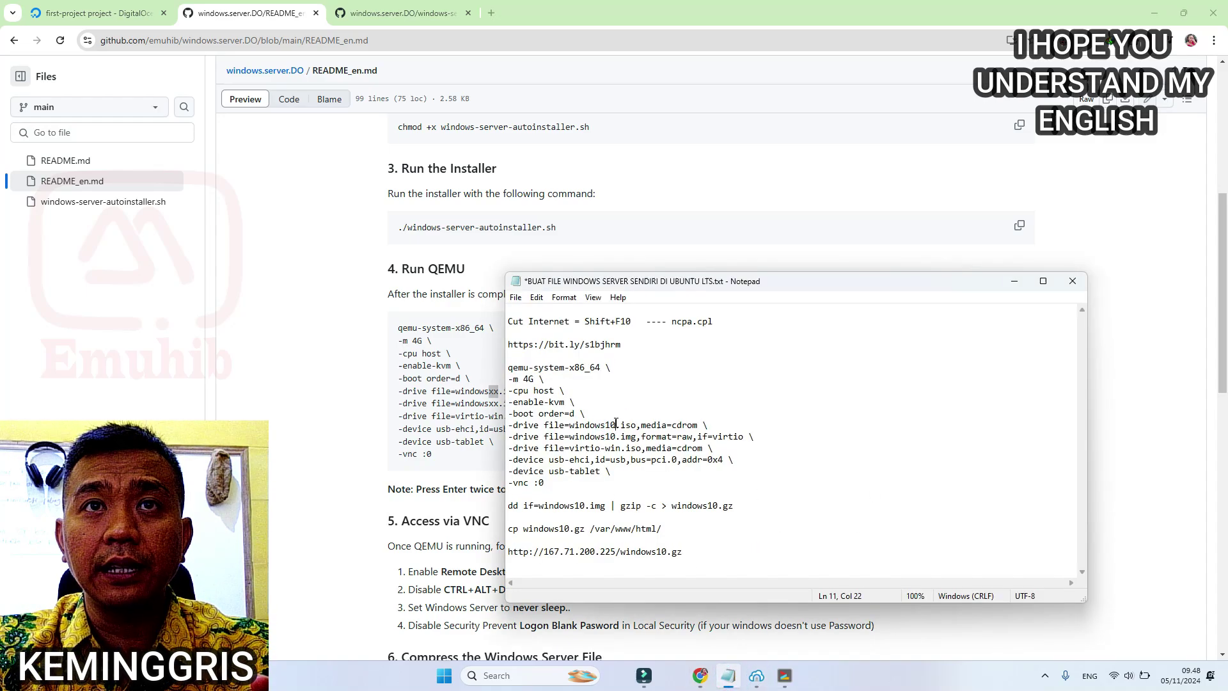
pyautogui.write('21')
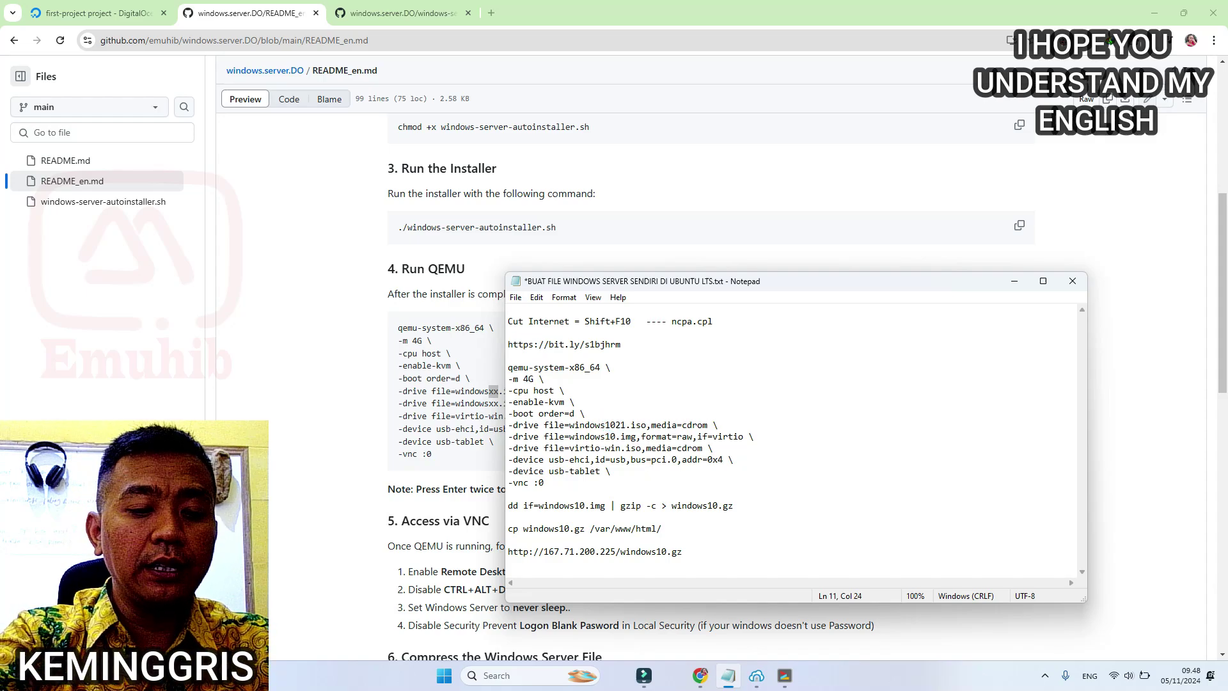
pyautogui.write('h2')
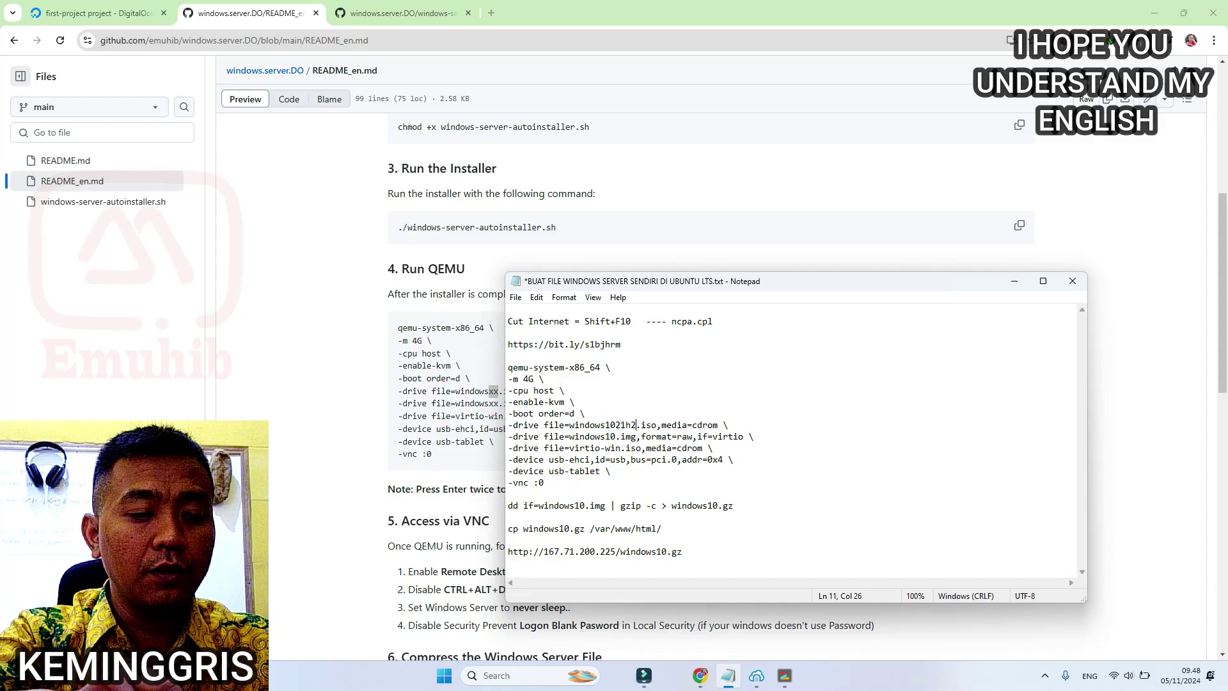
pyautogui.click(636, 436)
pyautogui.write('21')
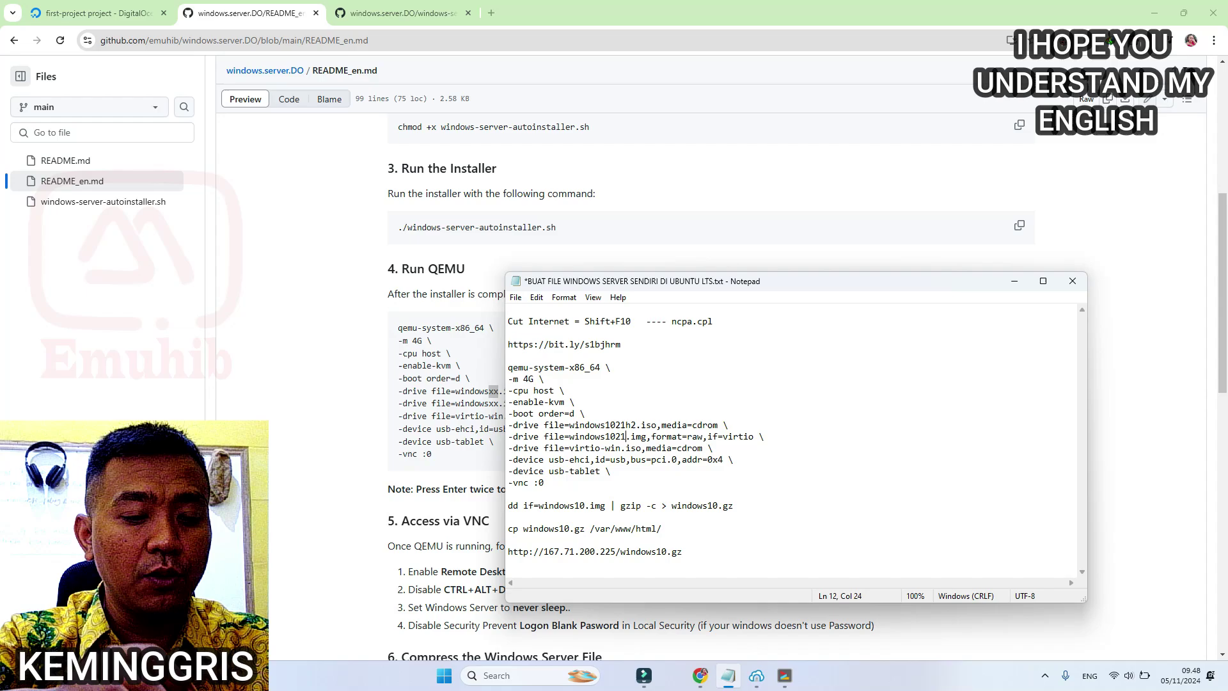
pyautogui.write('h2')
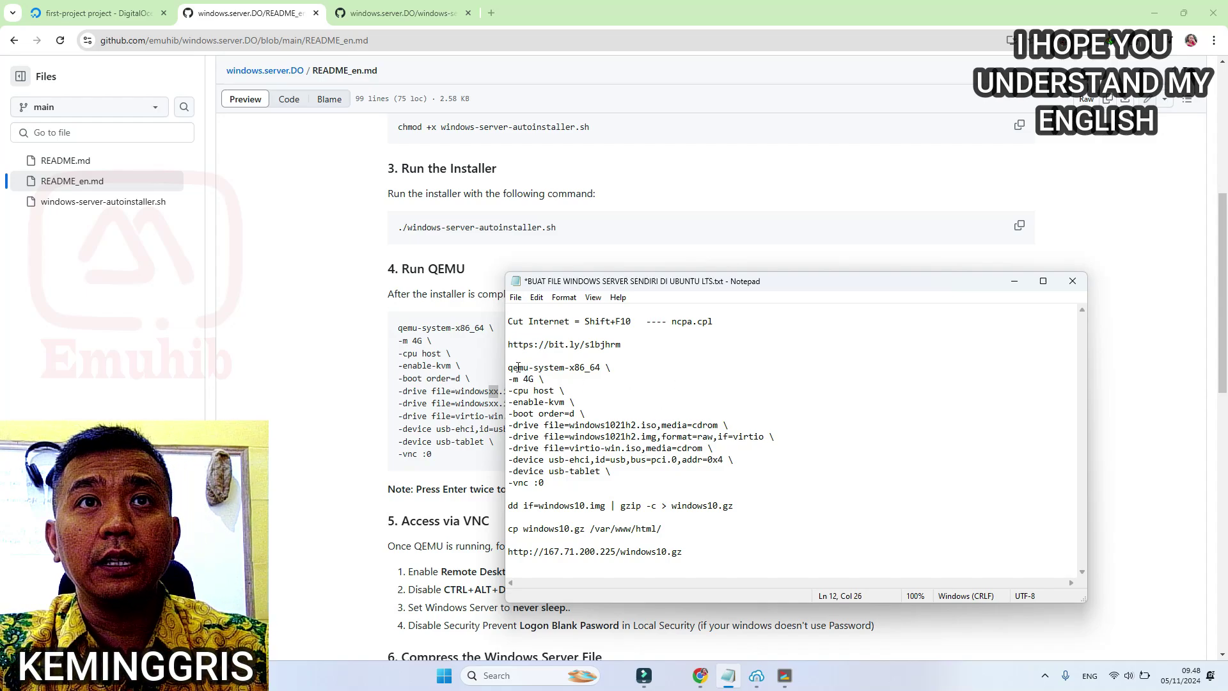
pyautogui.moveTo(508, 368); pyautogui.dragTo(577, 479)
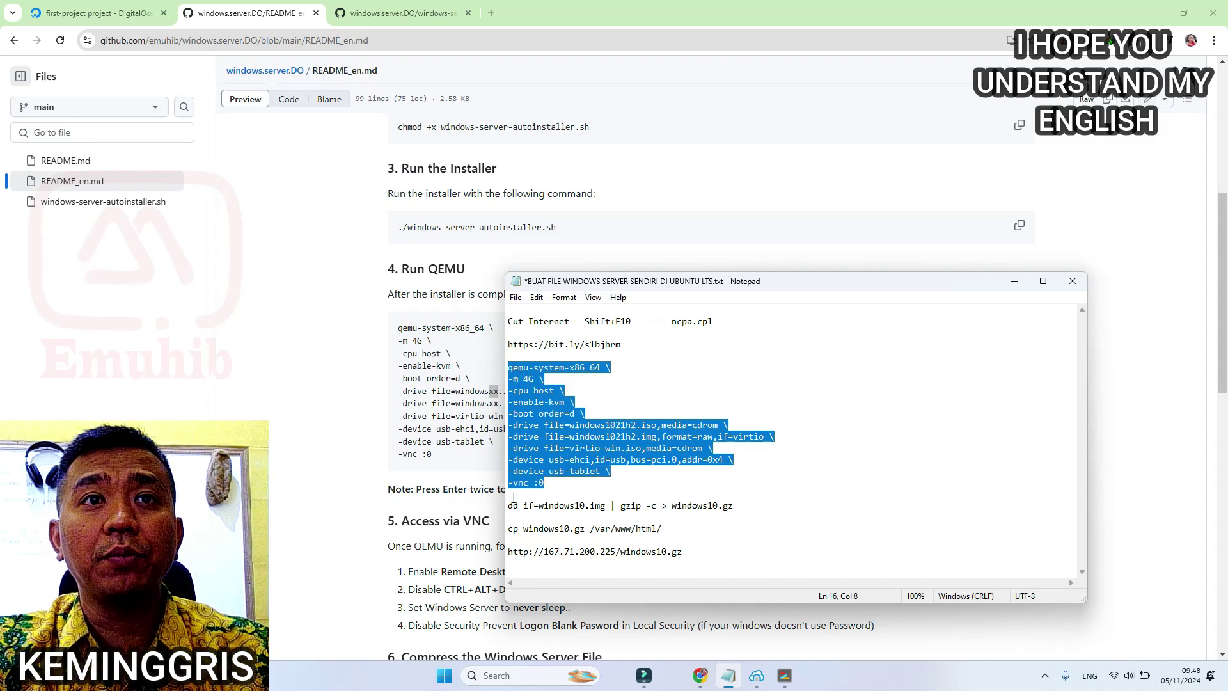
# Step: Paste and run the edited qemu-system-x86_64 command with windows1021h2 drives and -vnc :0
pyautogui.click(786, 677)
pyautogui.press('shift+Insert')
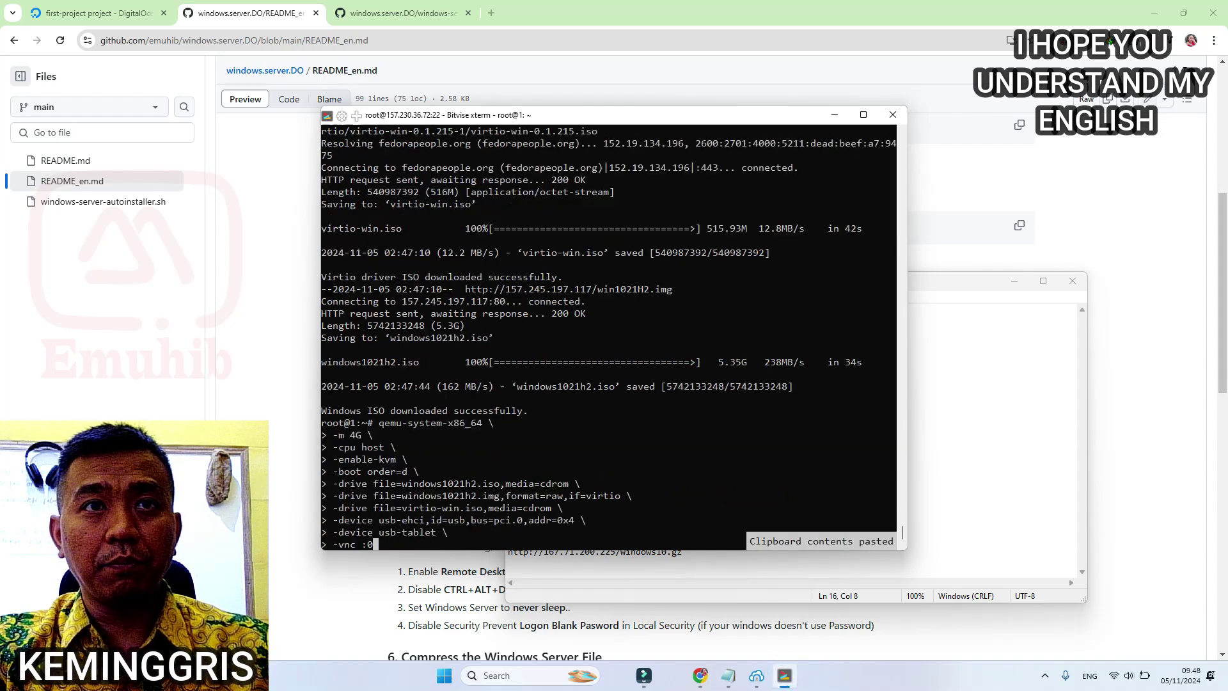
pyautogui.press('Return')
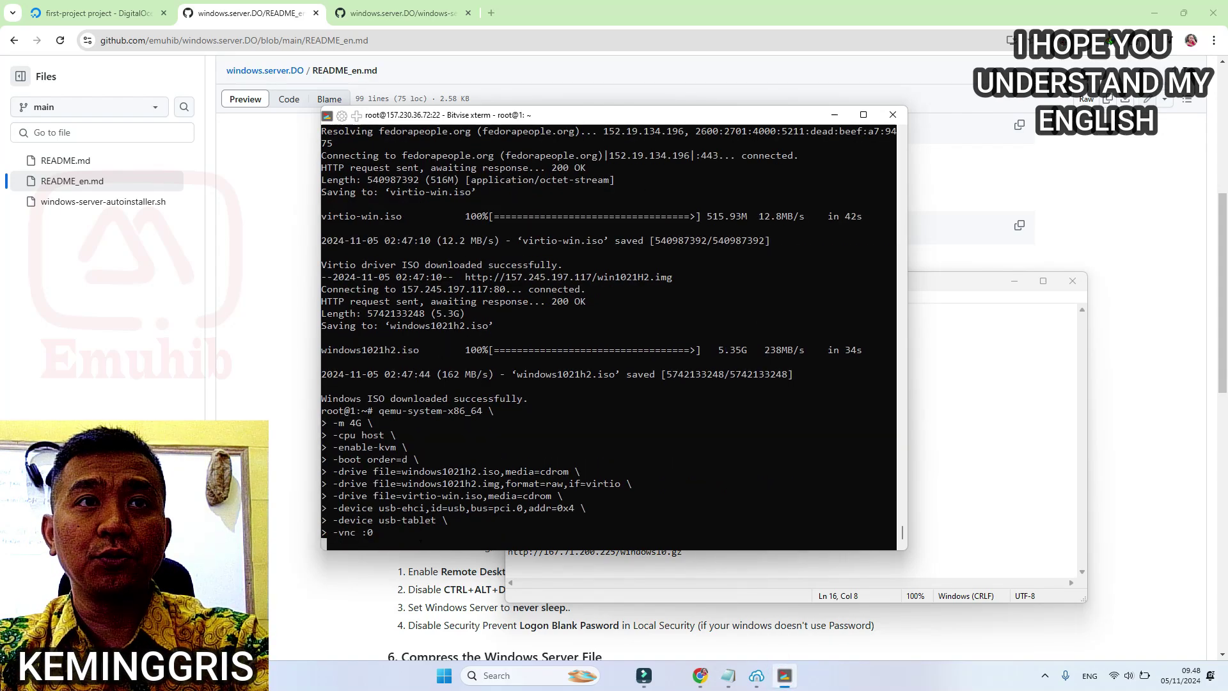
pyautogui.press('Return')
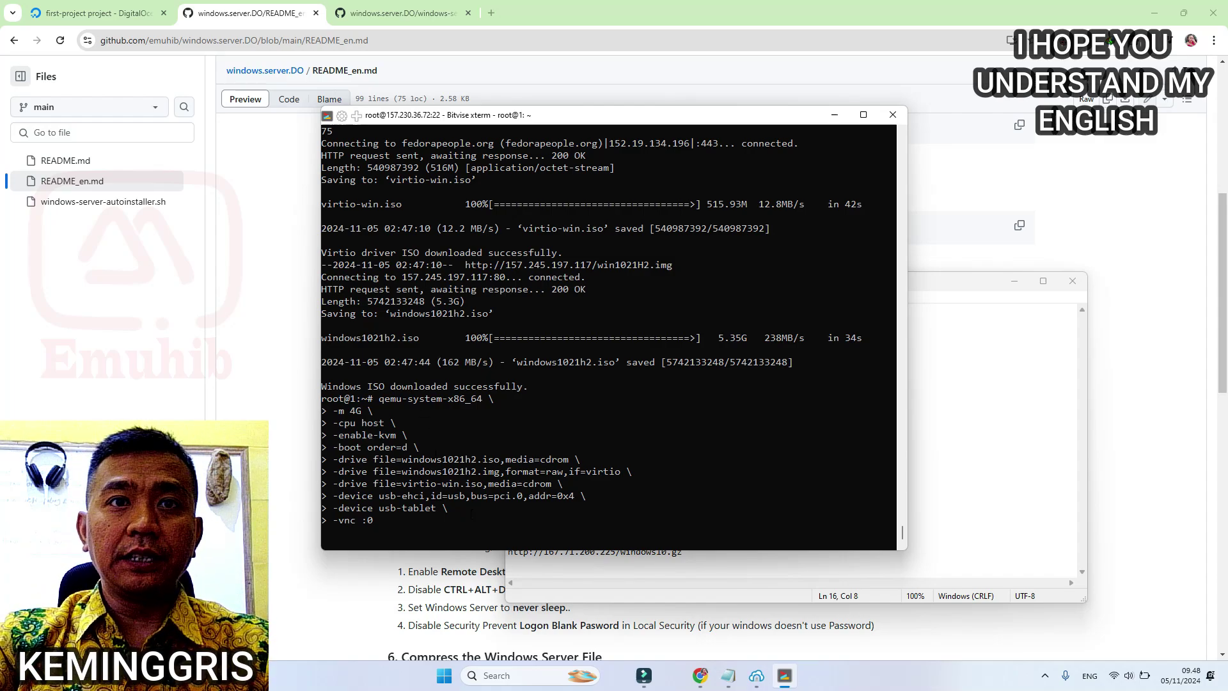
pyautogui.click(527, 676)
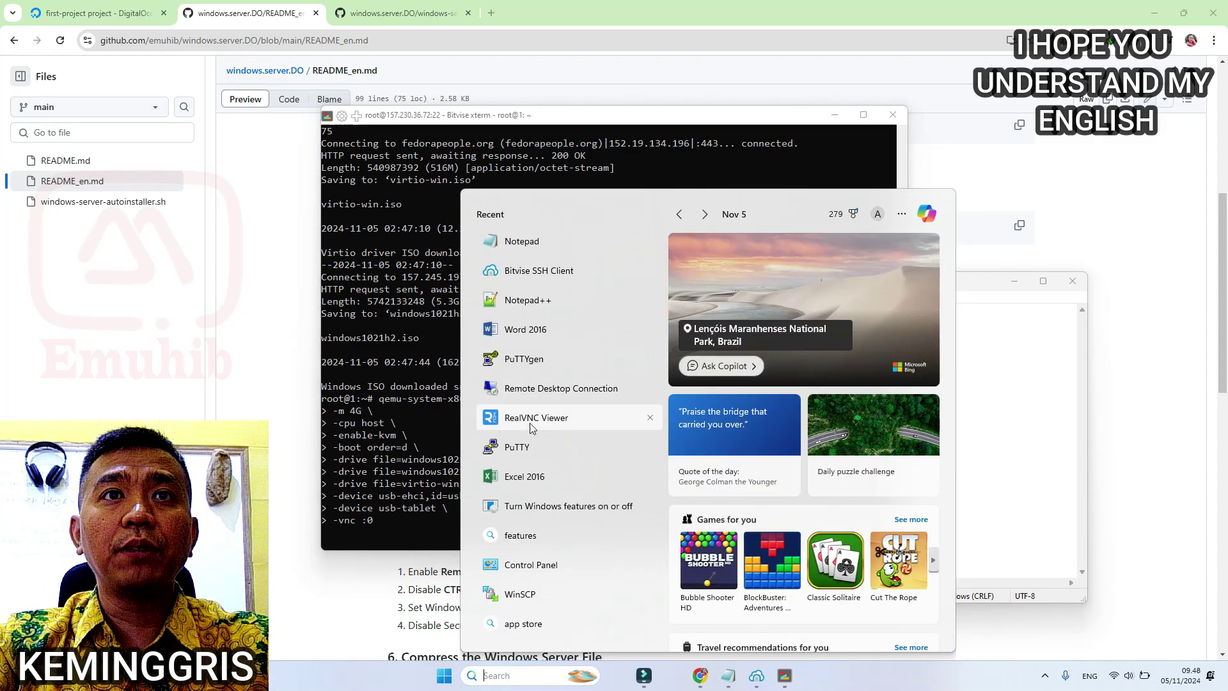
# Step: Launch RealVNC Viewer, connect to 157.230.36.72, and accept the unencrypted connection warning
pyautogui.click(531, 422)
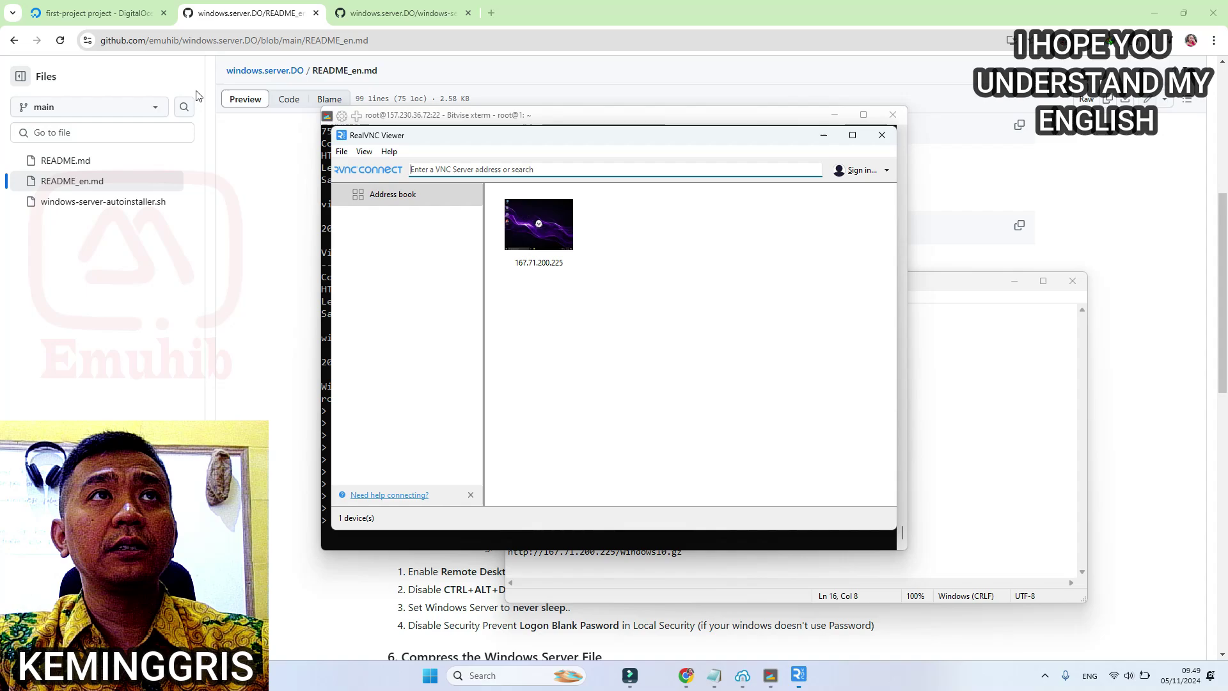
pyautogui.click(102, 13)
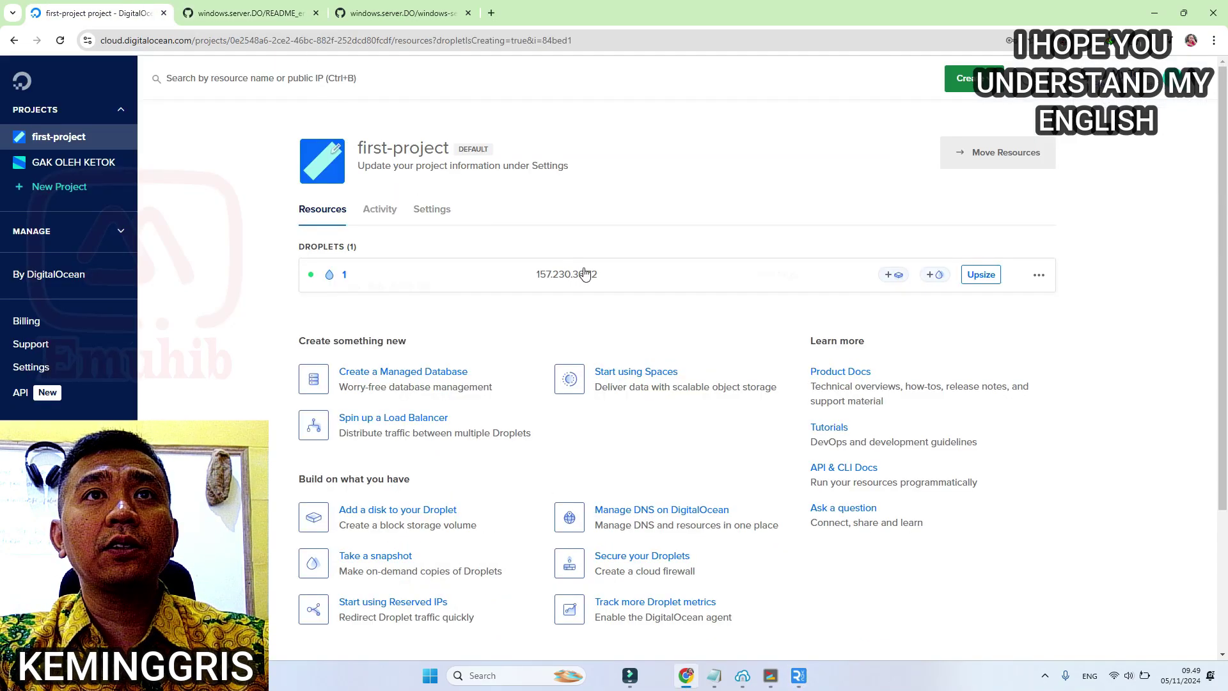
pyautogui.click(608, 279)
pyautogui.click(799, 676)
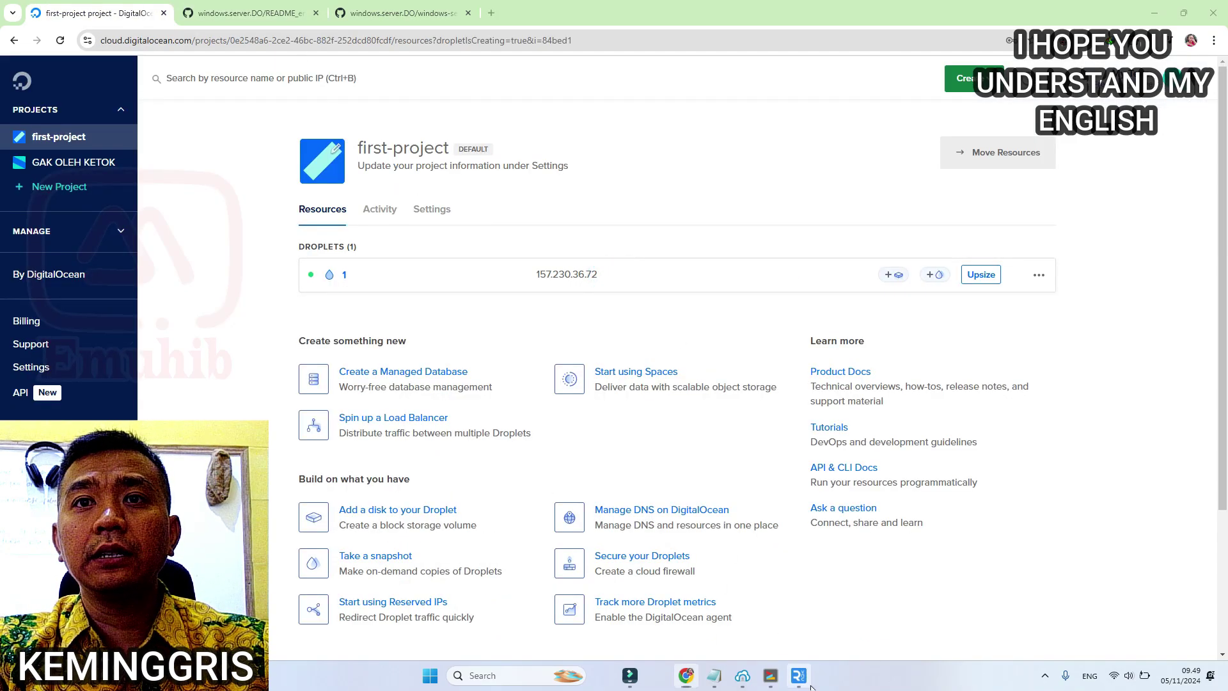
pyautogui.click(505, 169)
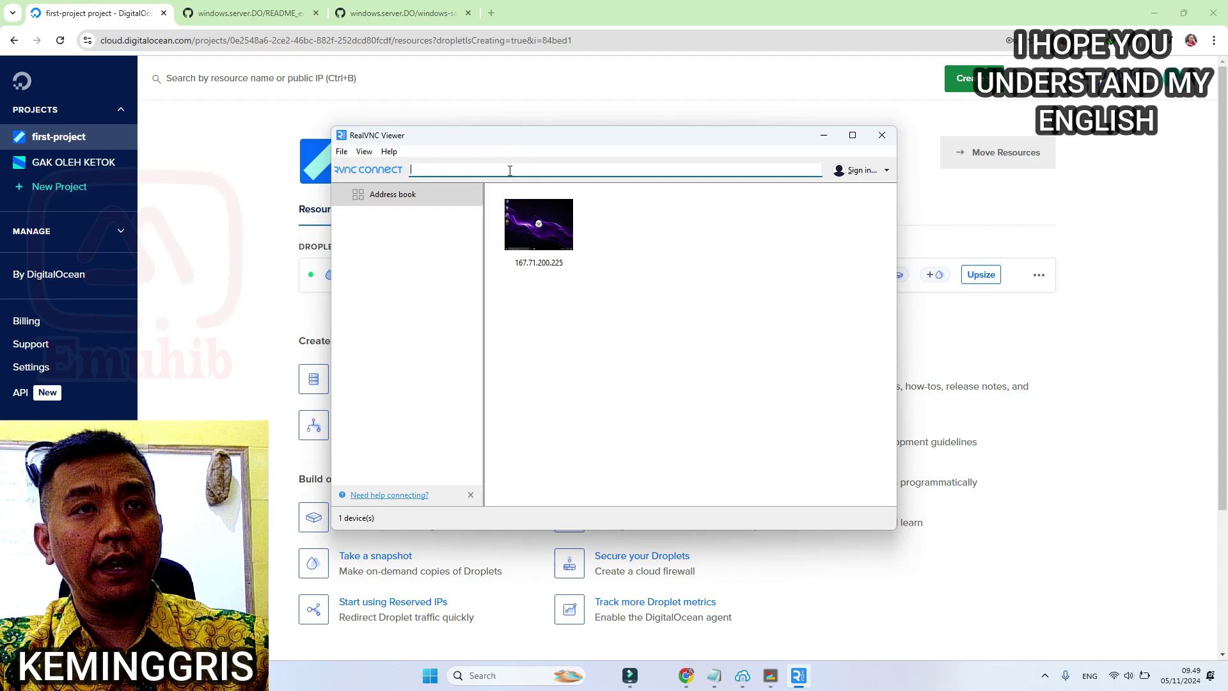
pyautogui.hotkey('ctrl', 'v')
pyautogui.press('Return')
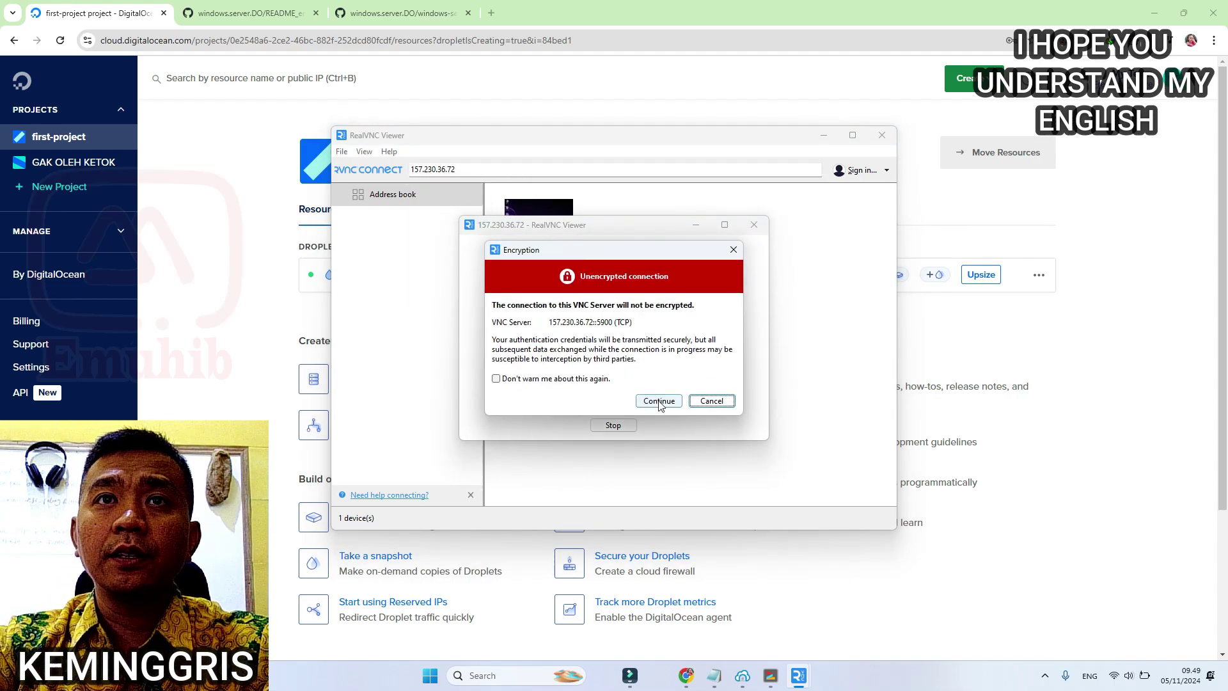
pyautogui.click(656, 398)
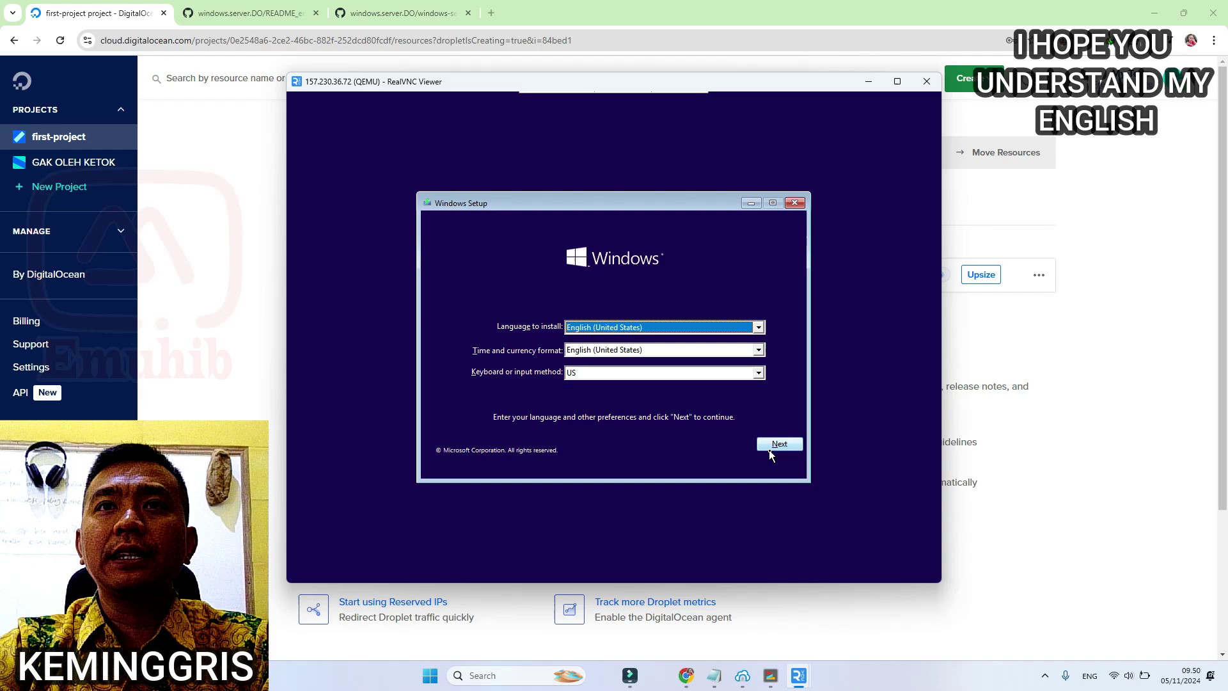
# Step: Start Windows setup with the default language, skip the product key, and pick Windows 10 Pro
pyautogui.click(771, 446)
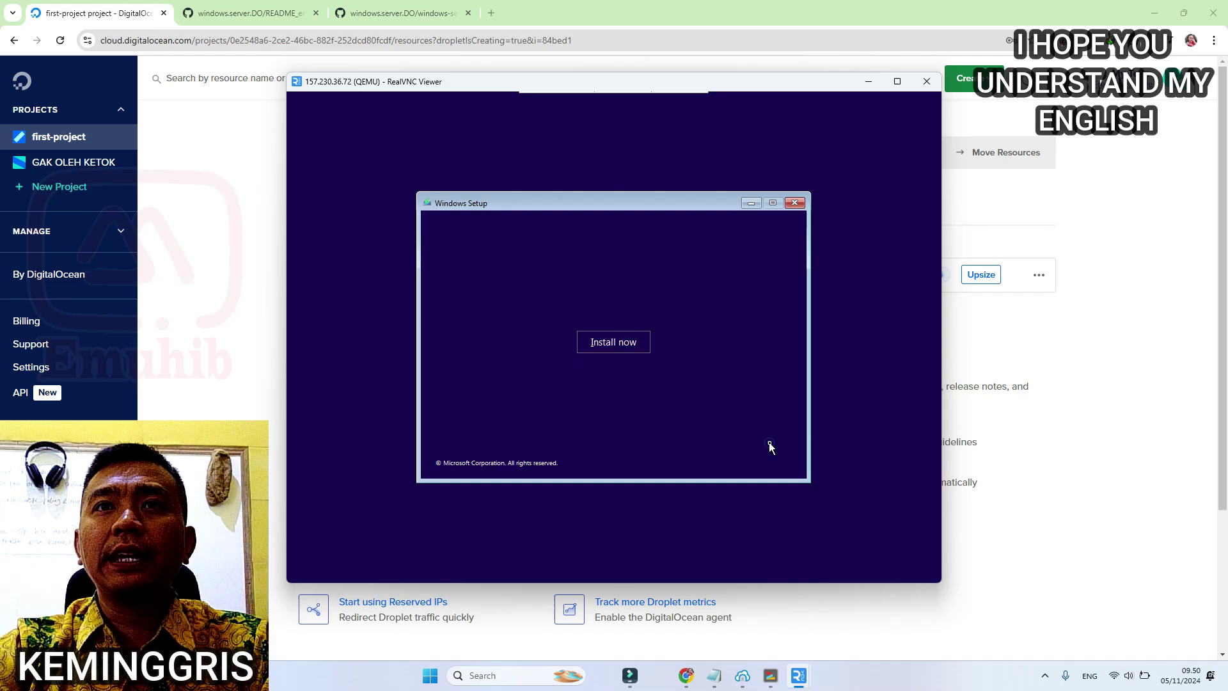
pyautogui.click(606, 344)
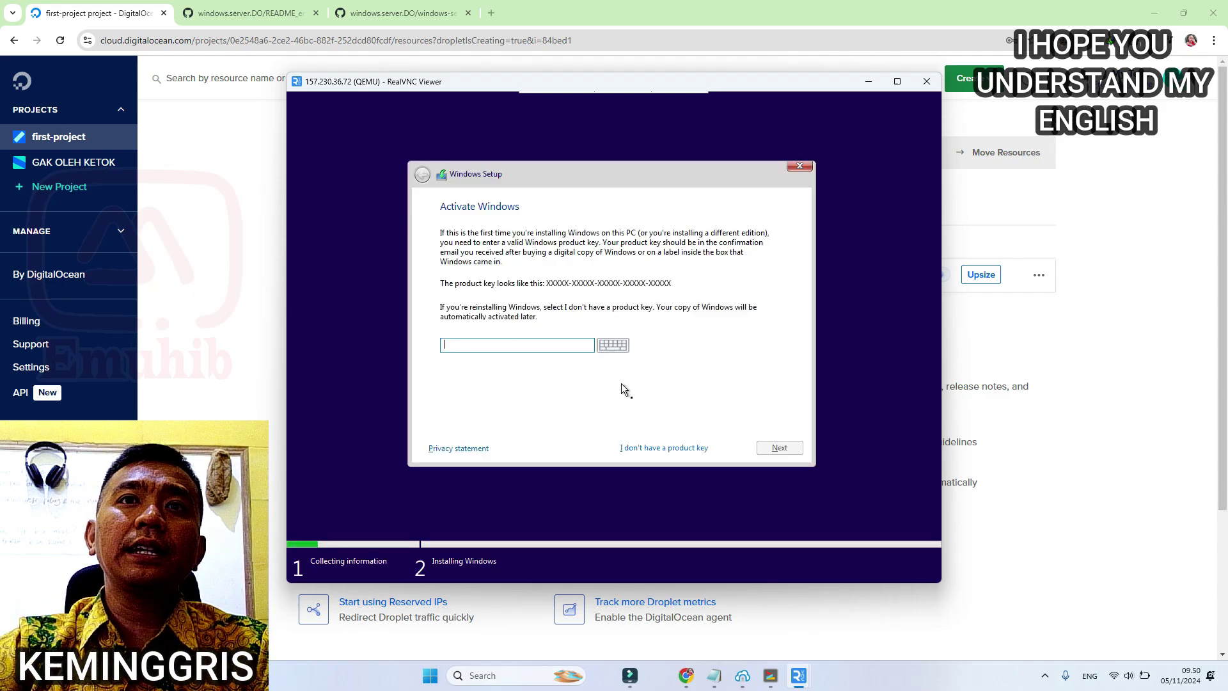
pyautogui.click(659, 452)
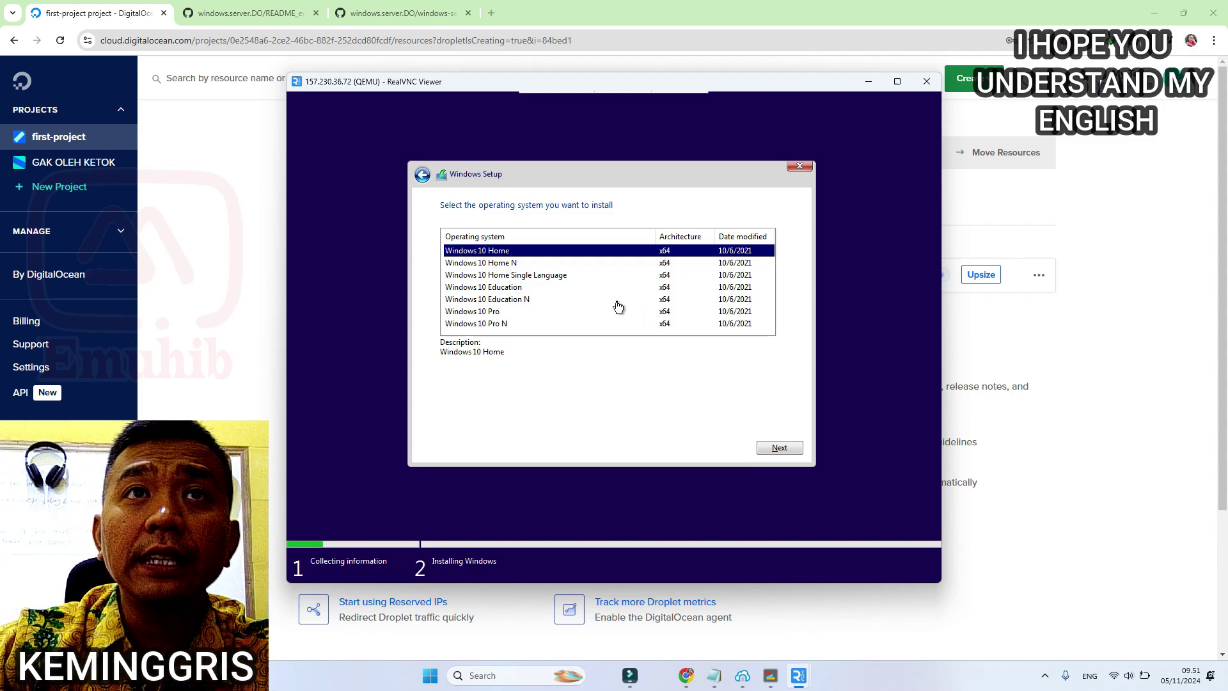
pyautogui.click(495, 312)
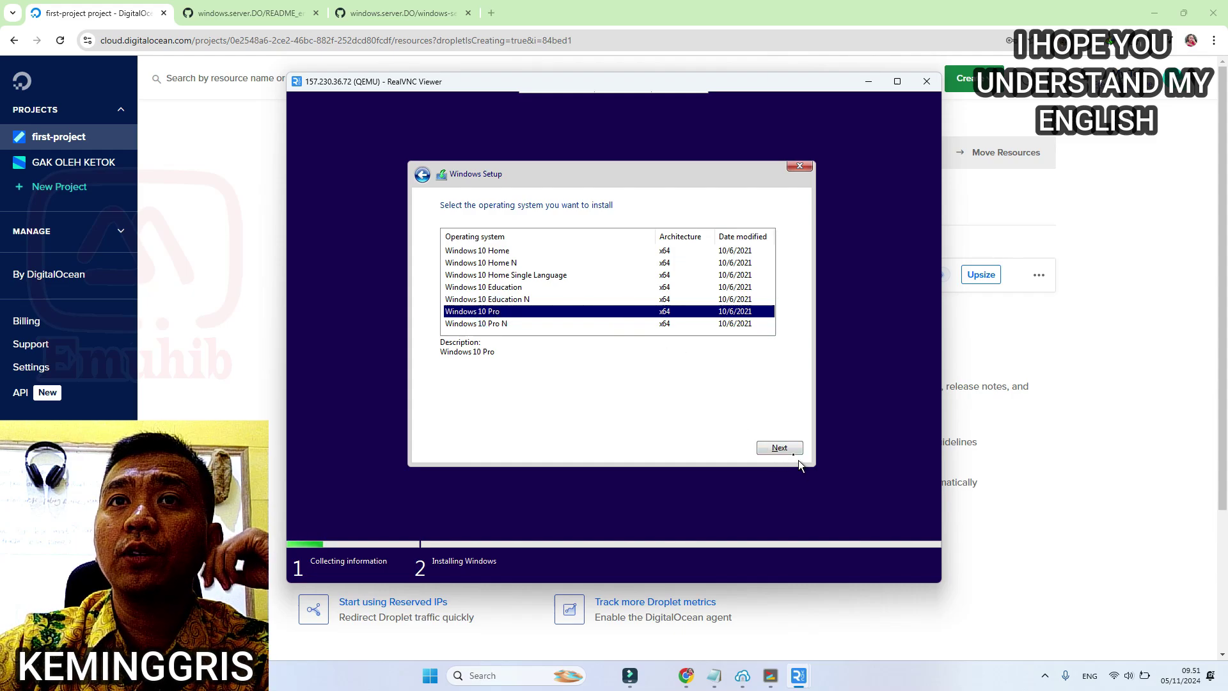
# Step: Accept the license terms and choose a Custom install
pyautogui.click(779, 447)
pyautogui.click(484, 420)
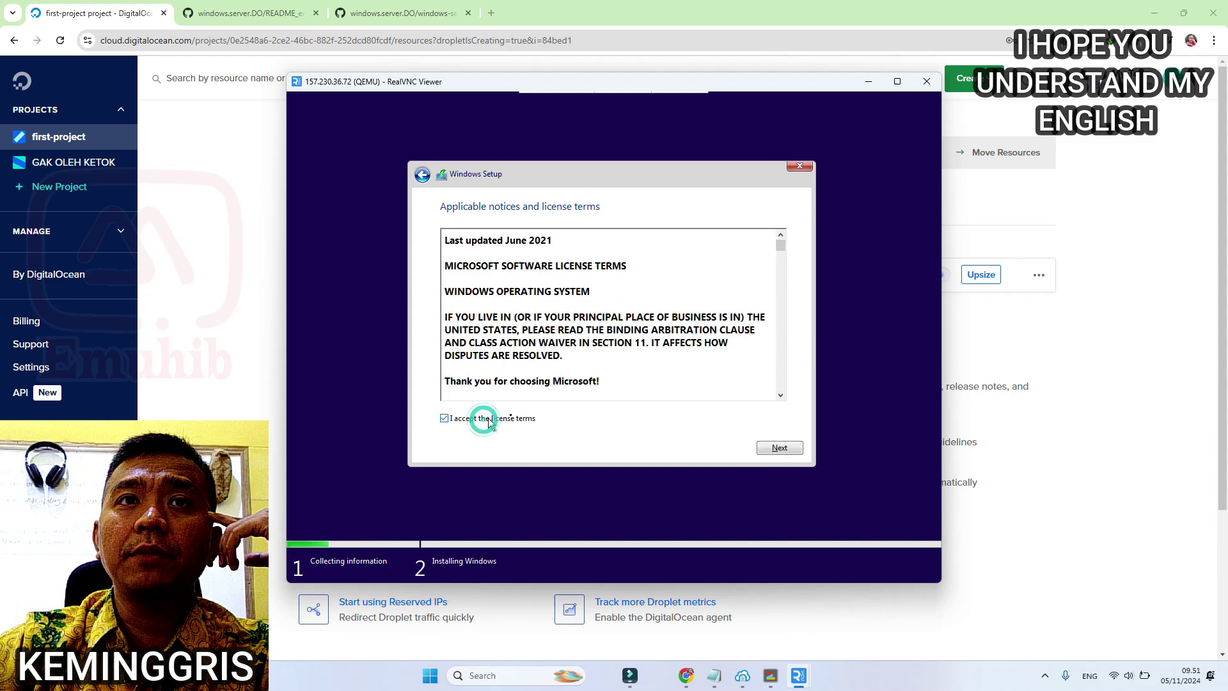
pyautogui.click(792, 451)
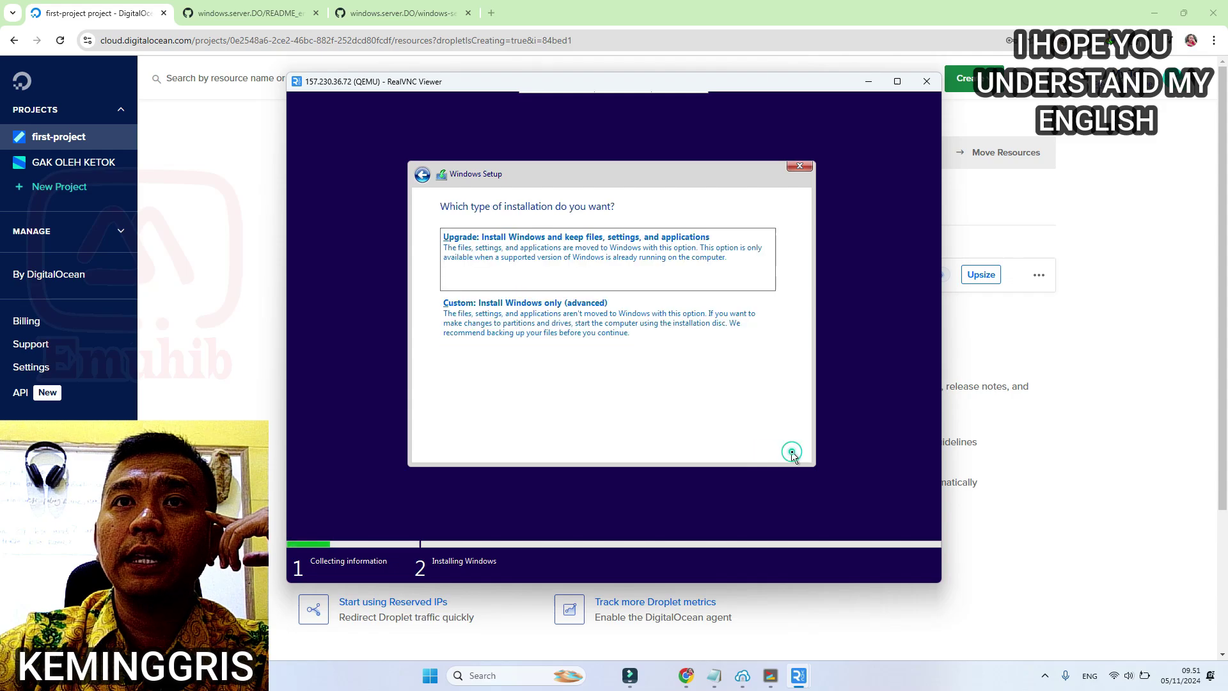
pyautogui.click(547, 333)
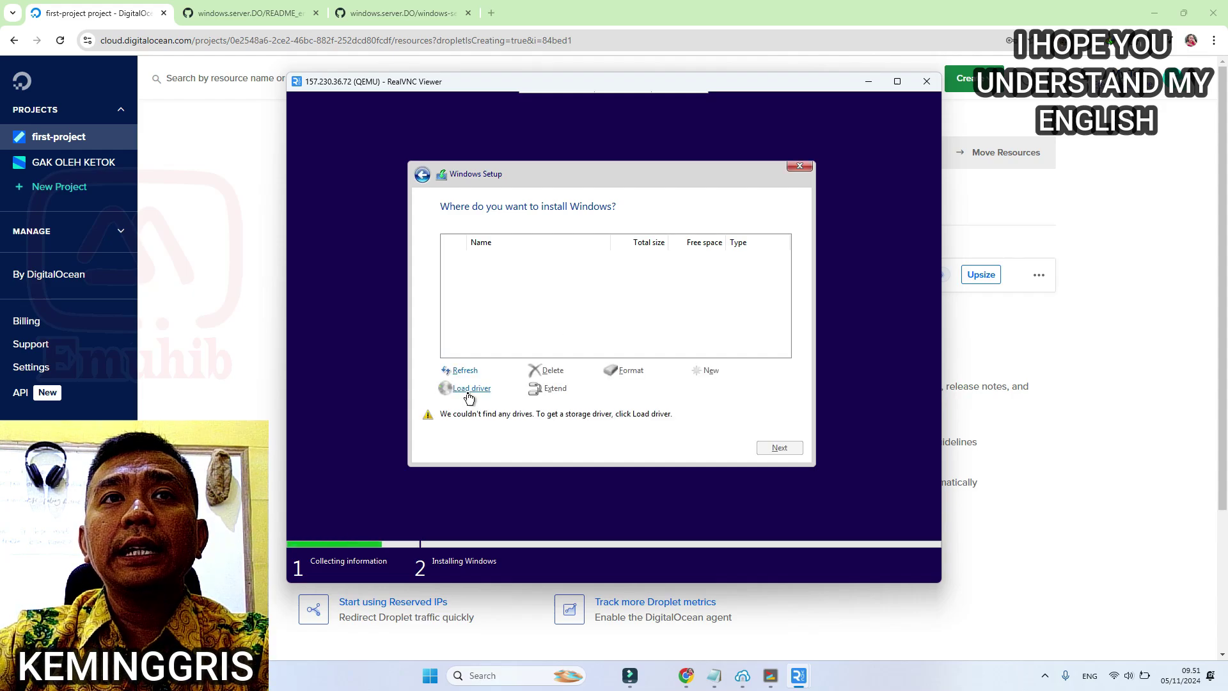
# Step: Load the Red Hat VirtIO SCSI driver from CD Drive (E:) virtio-win\amd64\w10
pyautogui.click(469, 390)
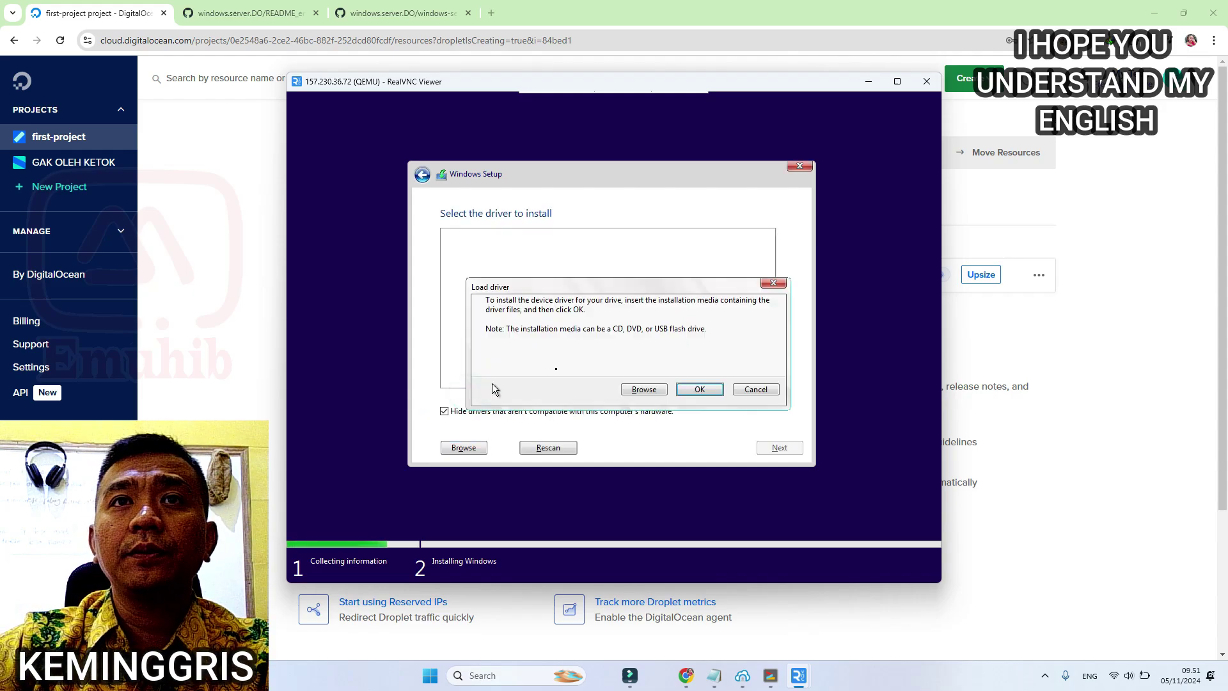
pyautogui.click(643, 389)
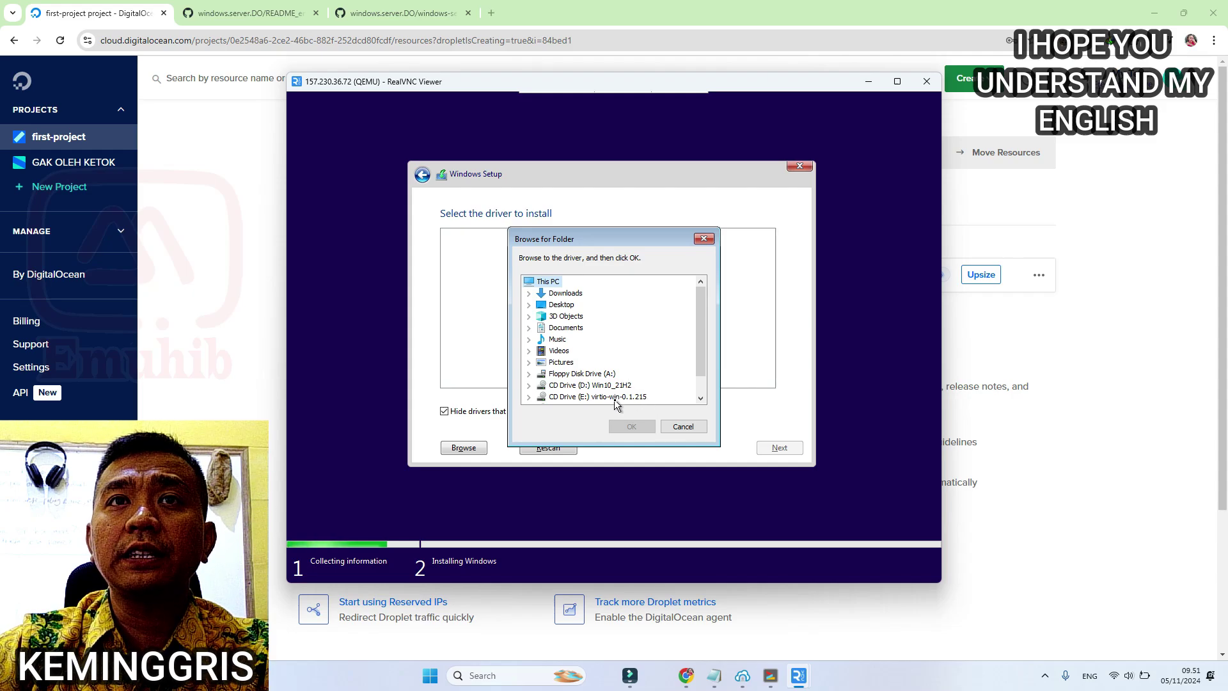
pyautogui.scroll(-1, 619, 391)
pyautogui.click(529, 375)
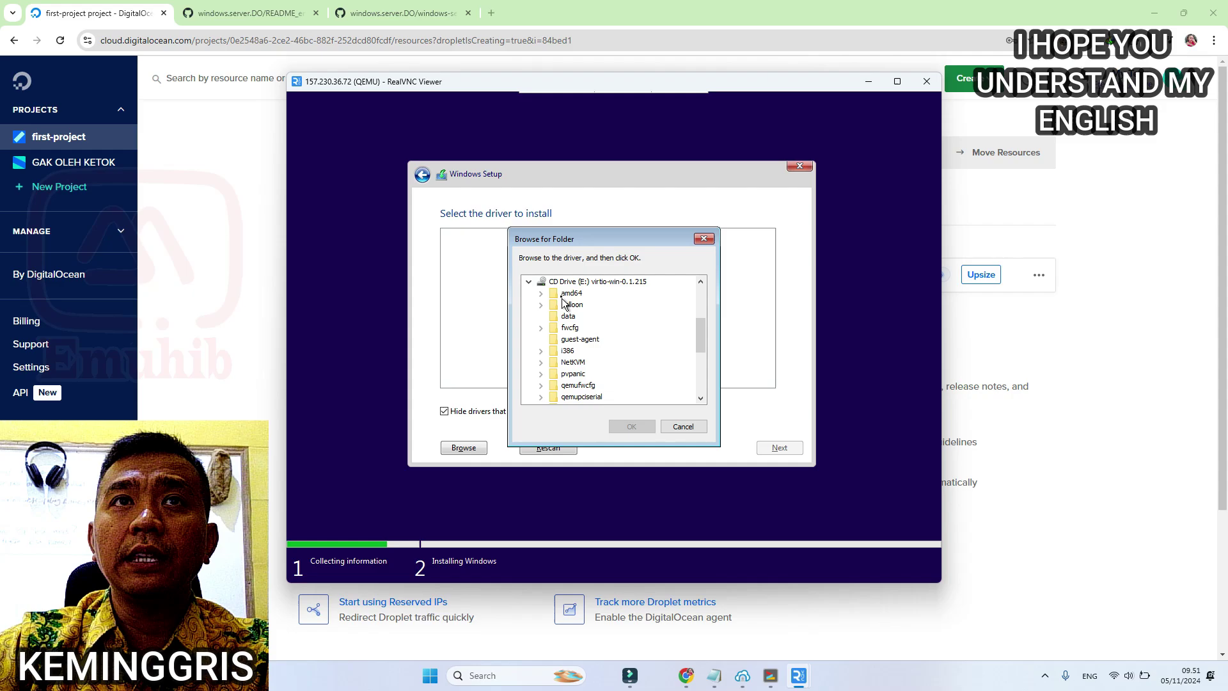
pyautogui.click(542, 293)
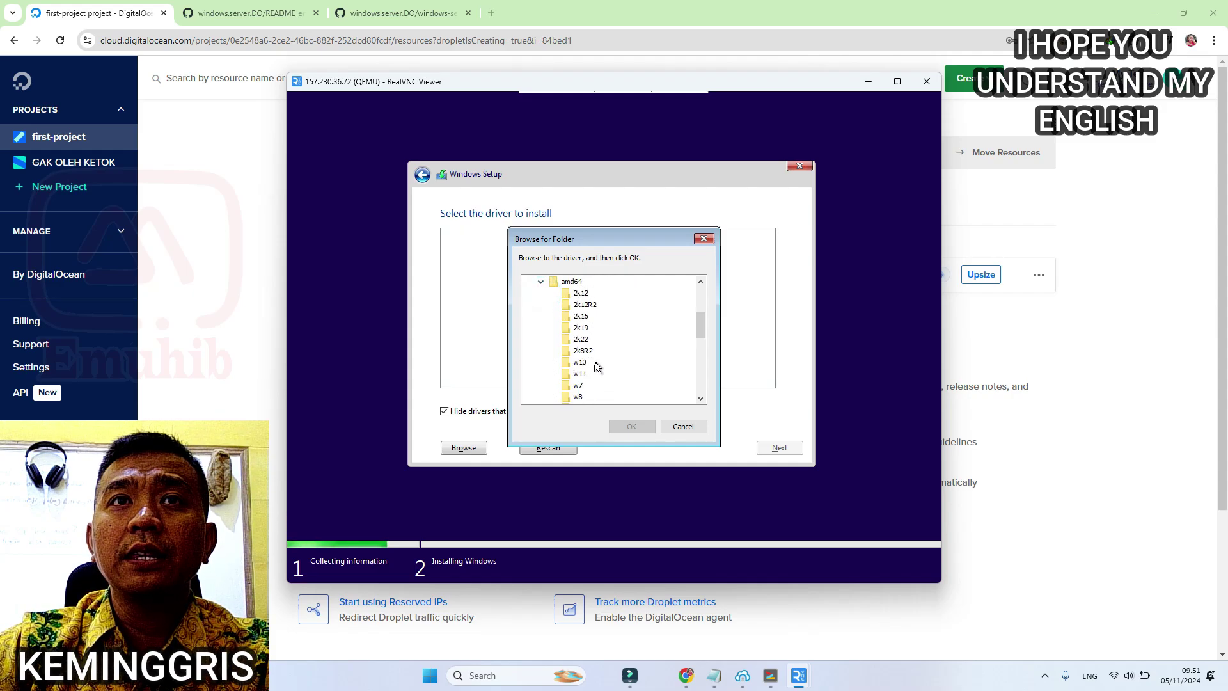
pyautogui.click(569, 362)
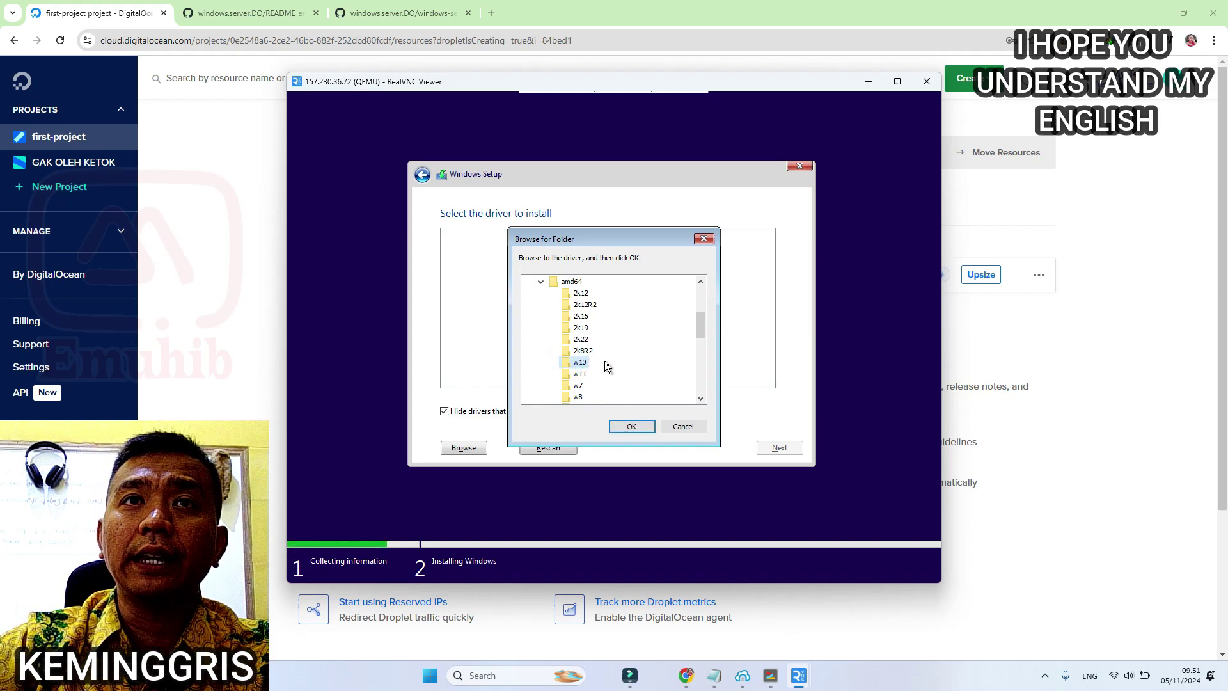
pyautogui.click(630, 427)
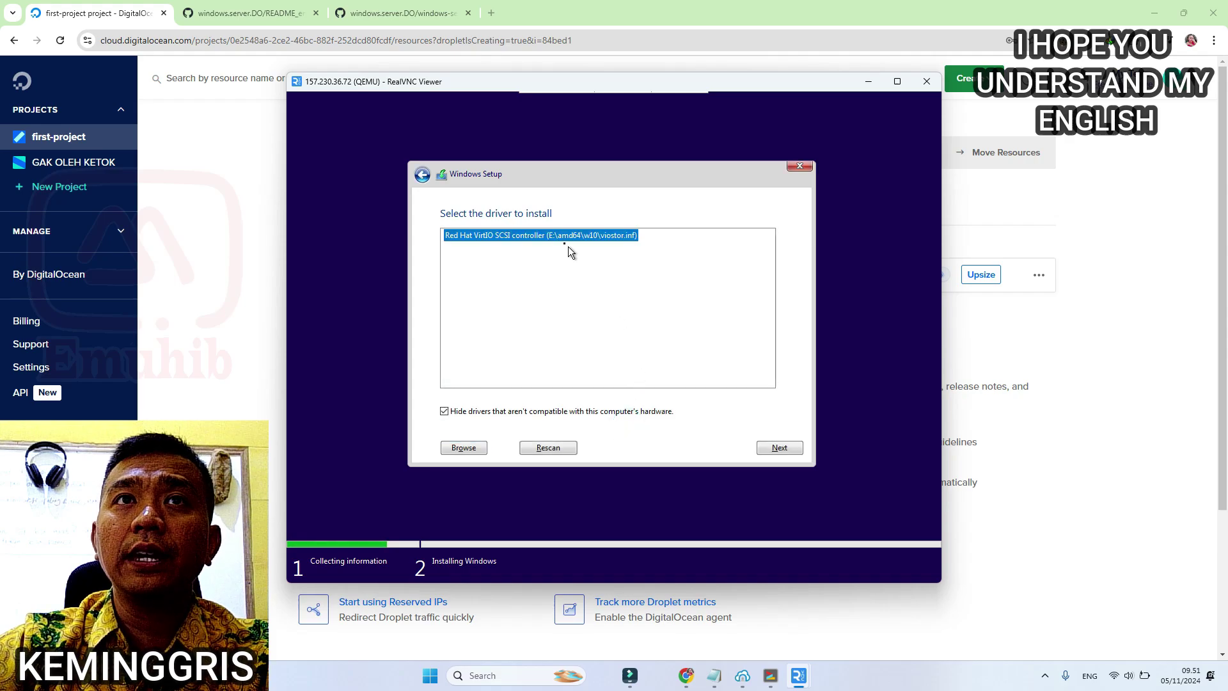
pyautogui.click(776, 445)
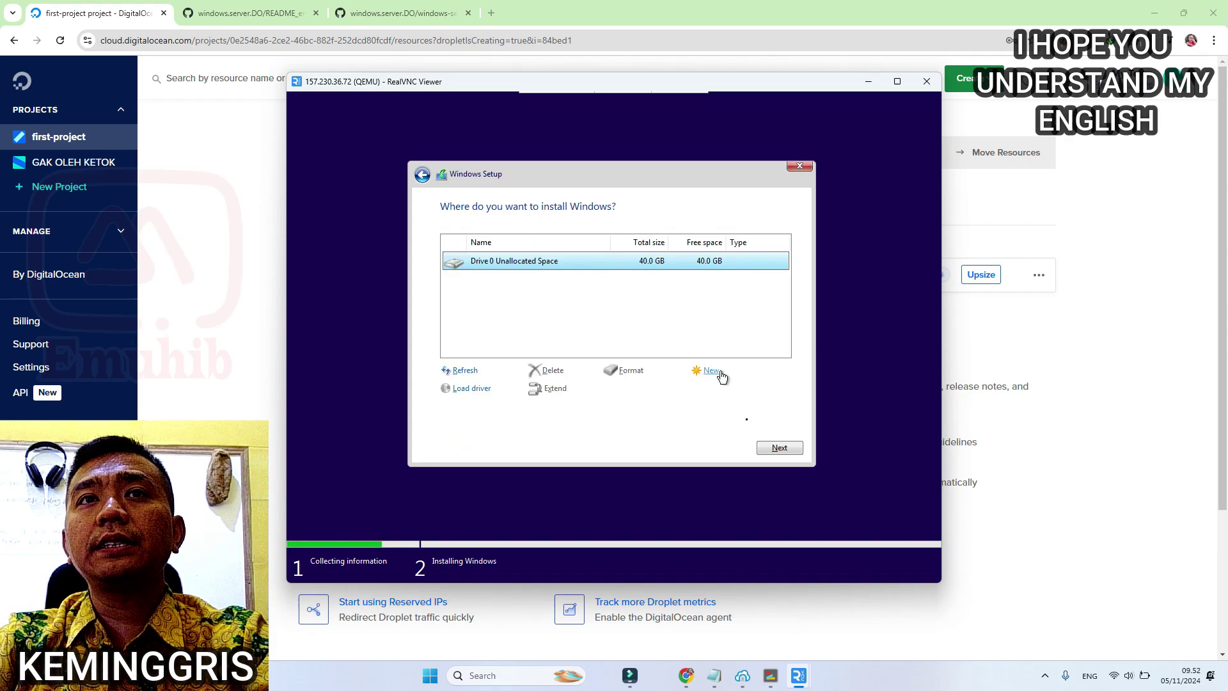
# Step: Install Windows onto Drive 0's 40 GB unallocated space
pyautogui.click(780, 448)
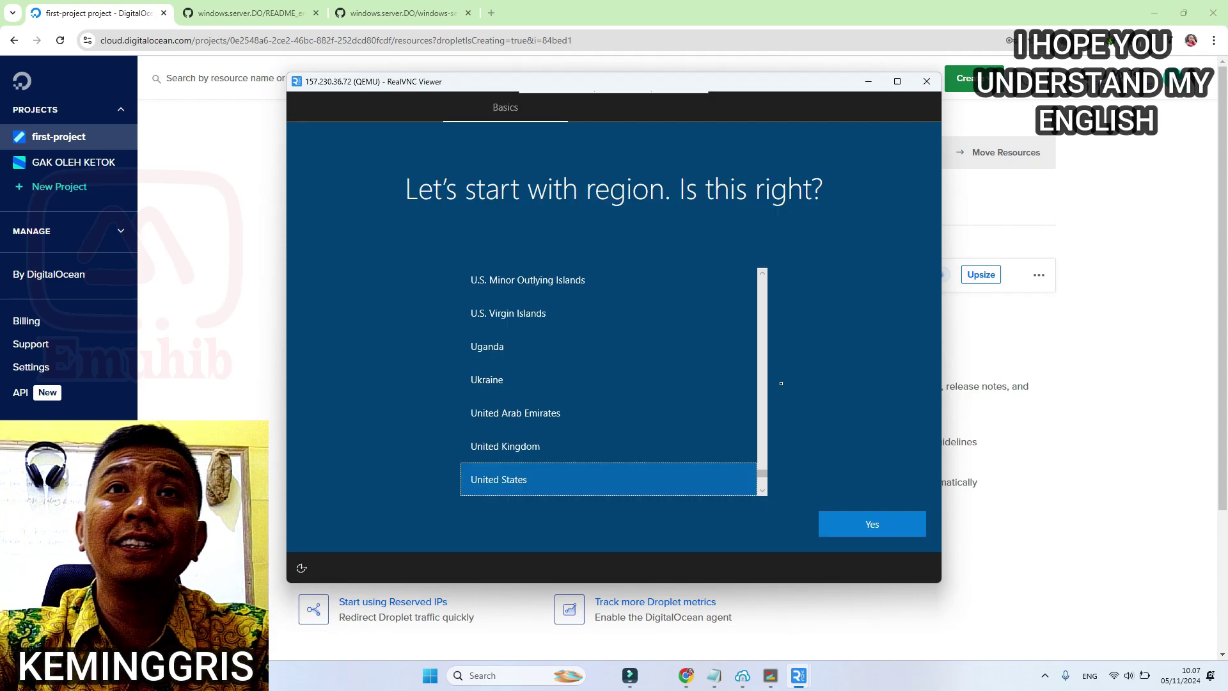
# Step: Confirm United States as the region and open an administrator command prompt with Shift+F10
pyautogui.click(868, 526)
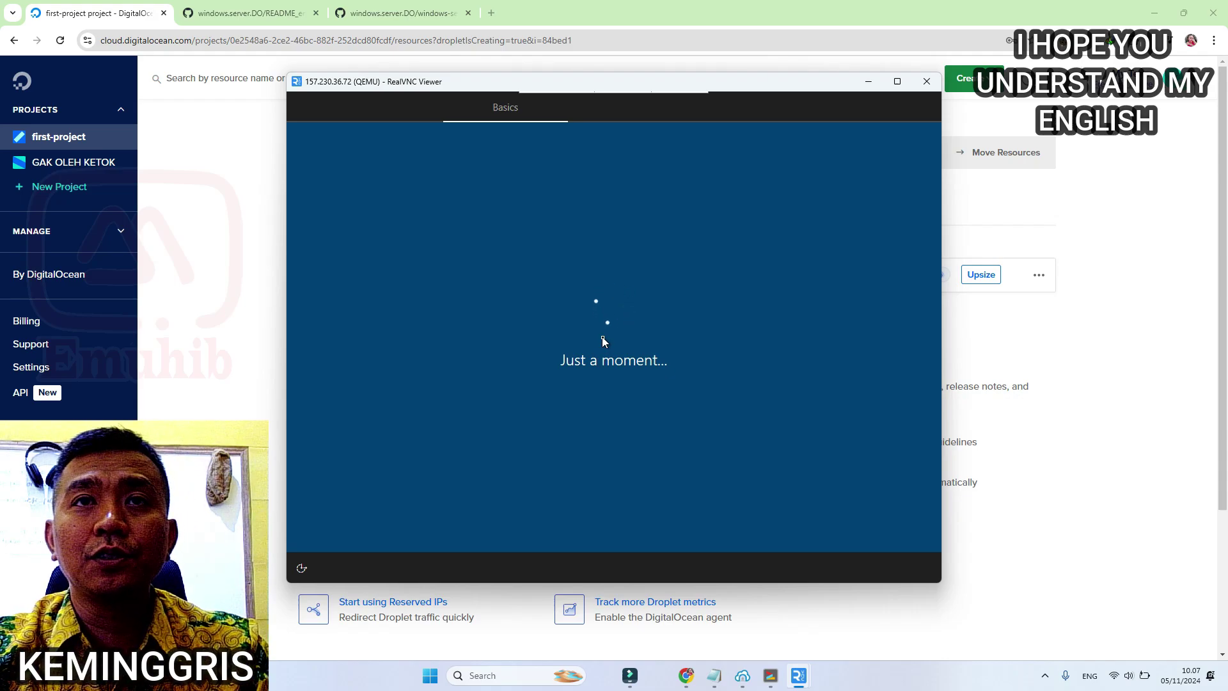
pyautogui.hotkey('shift', 'F10')
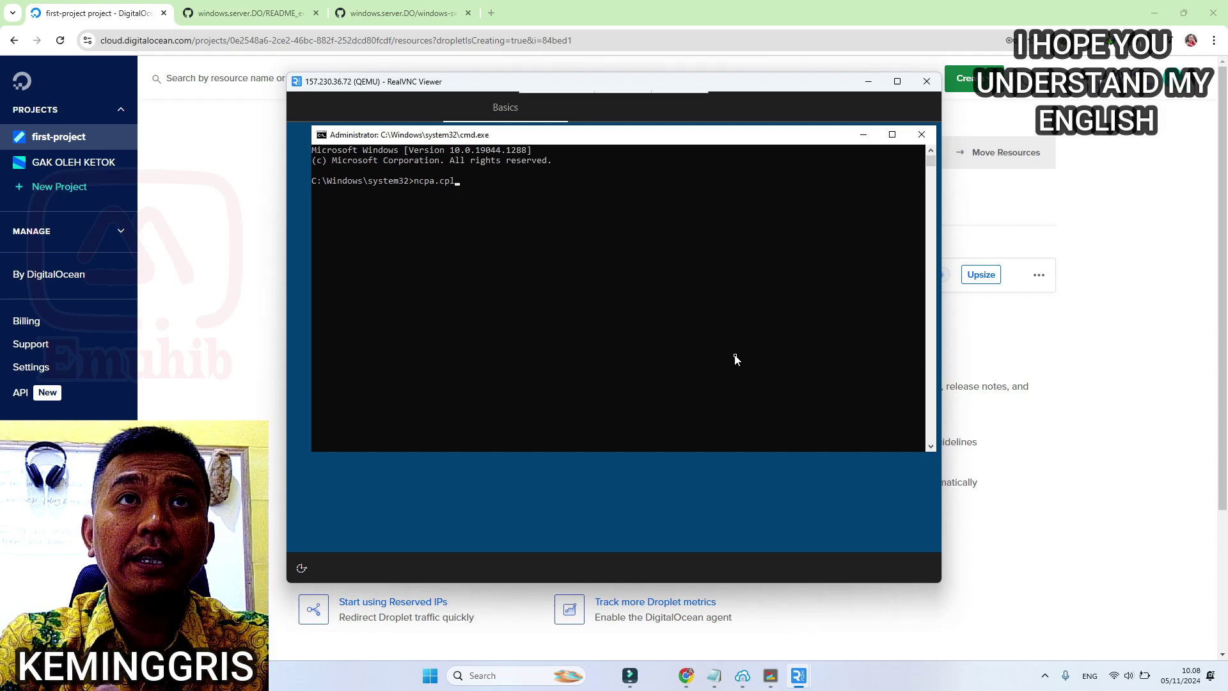
# Step: Run ncpa.cpl, disable the Ethernet adapter, then close Network Connections and the command prompt
pyautogui.press('Return')
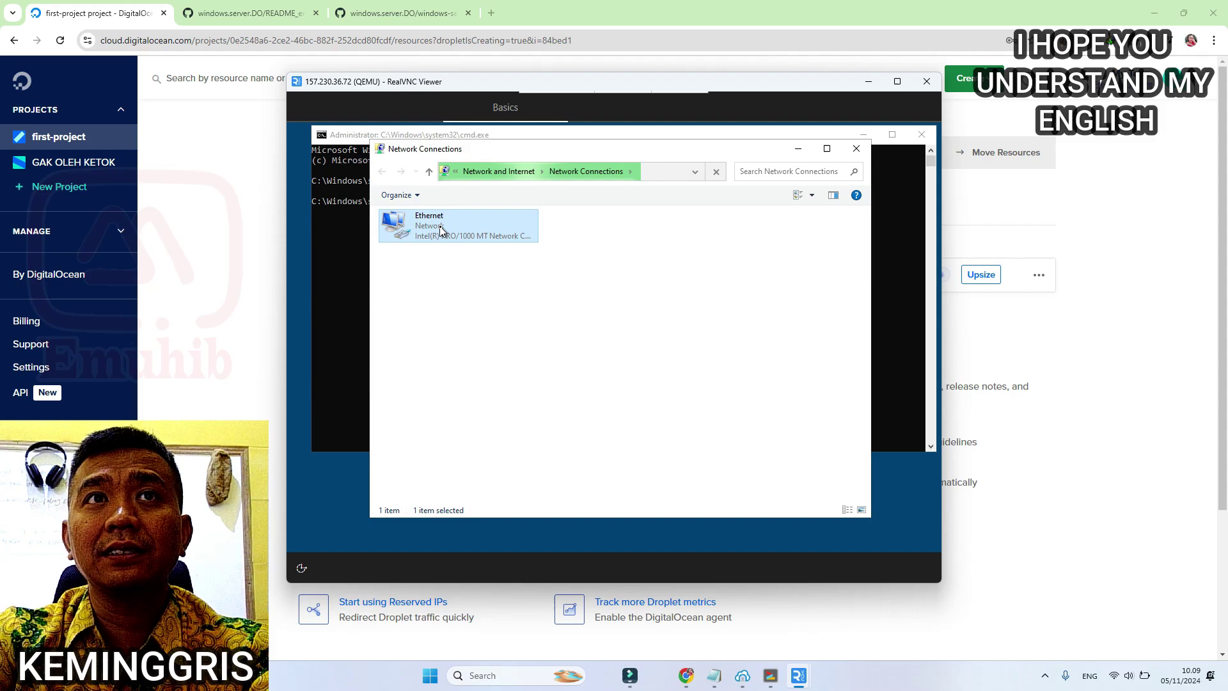
pyautogui.rightClick(440, 232)
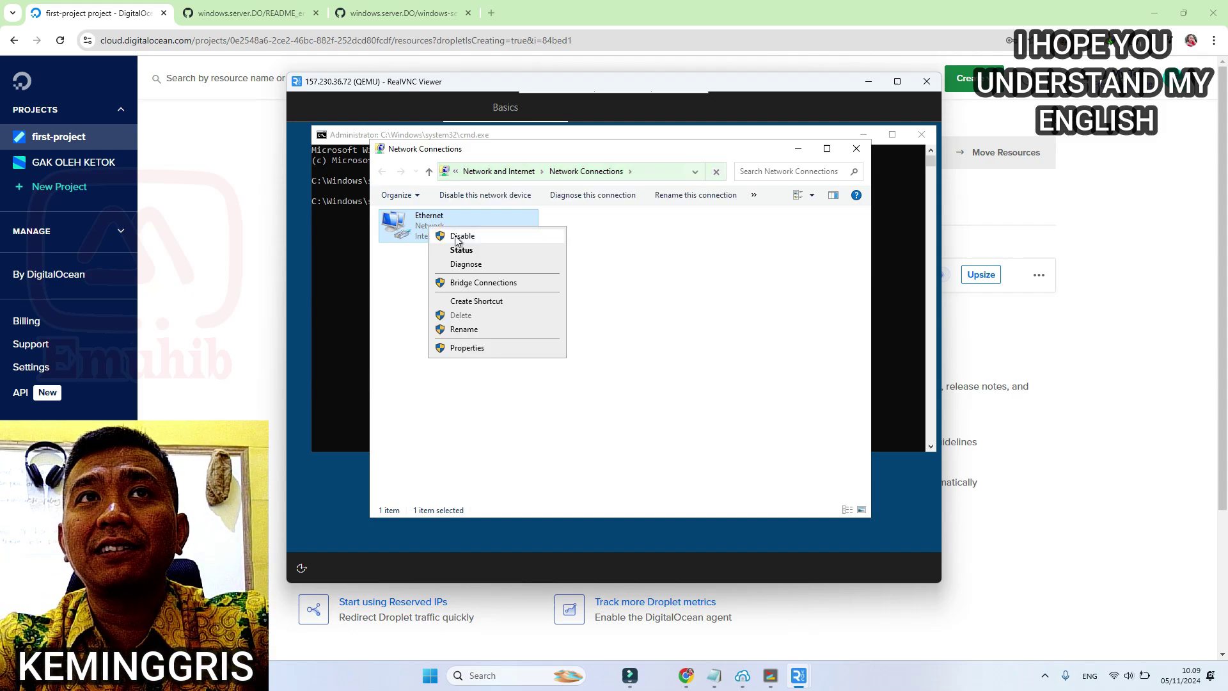
pyautogui.click(456, 236)
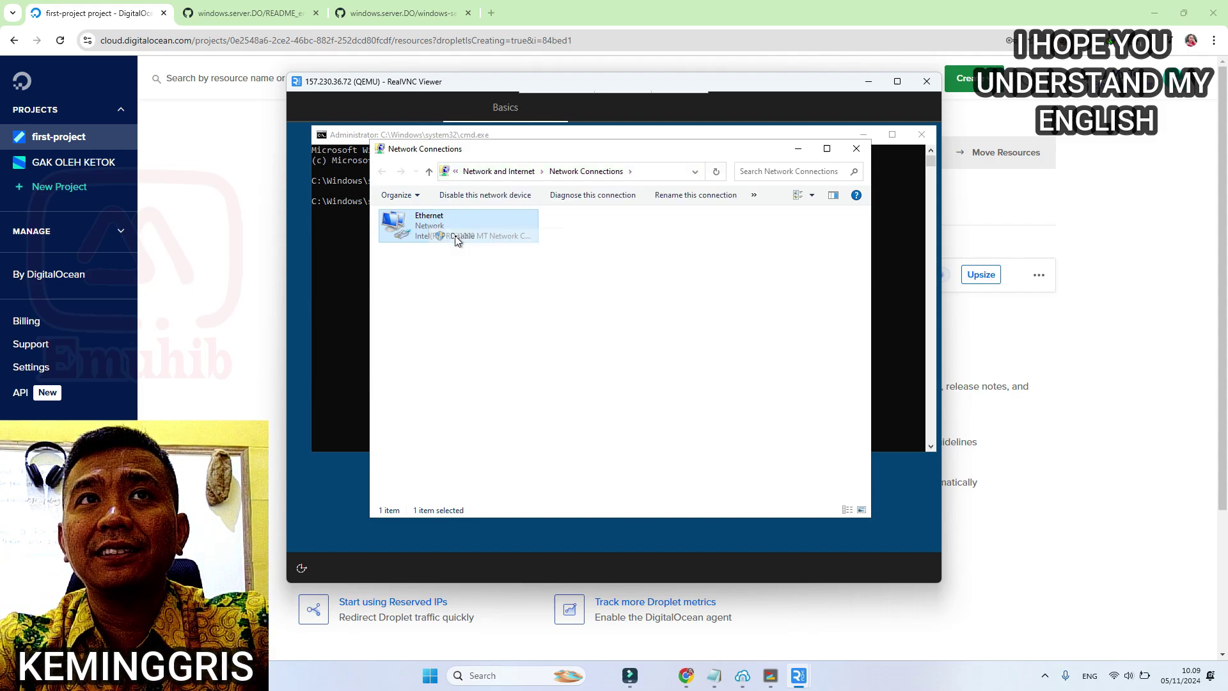
pyautogui.click(858, 150)
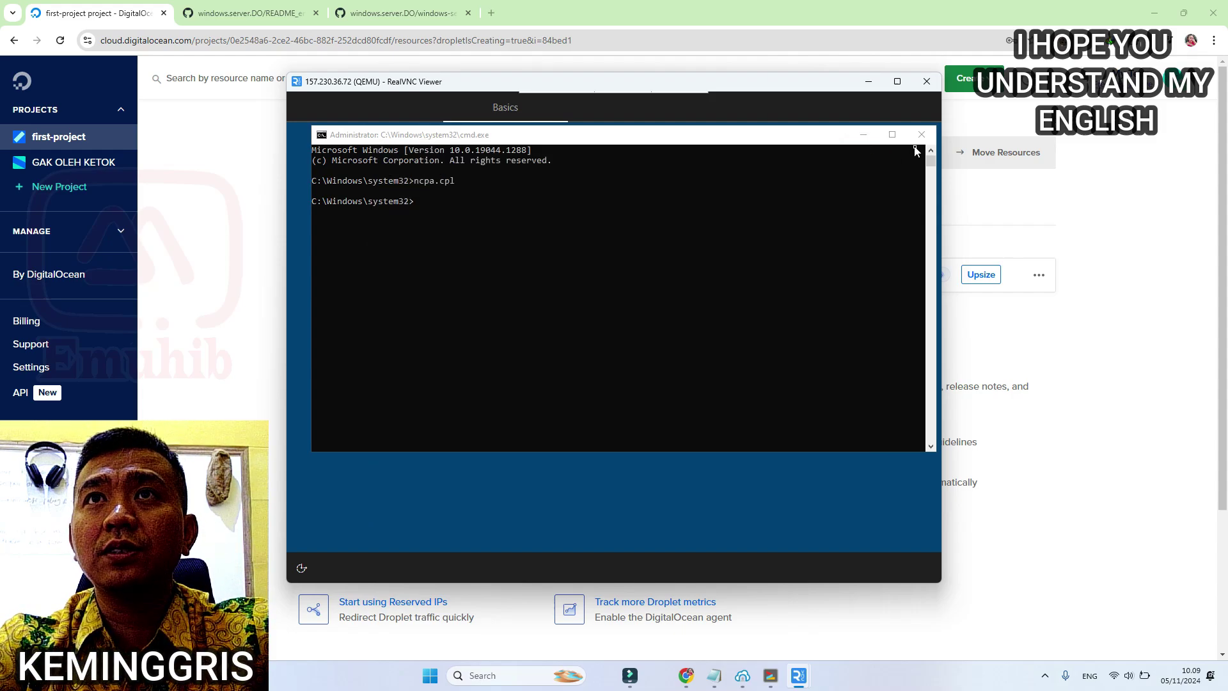
pyautogui.click(921, 137)
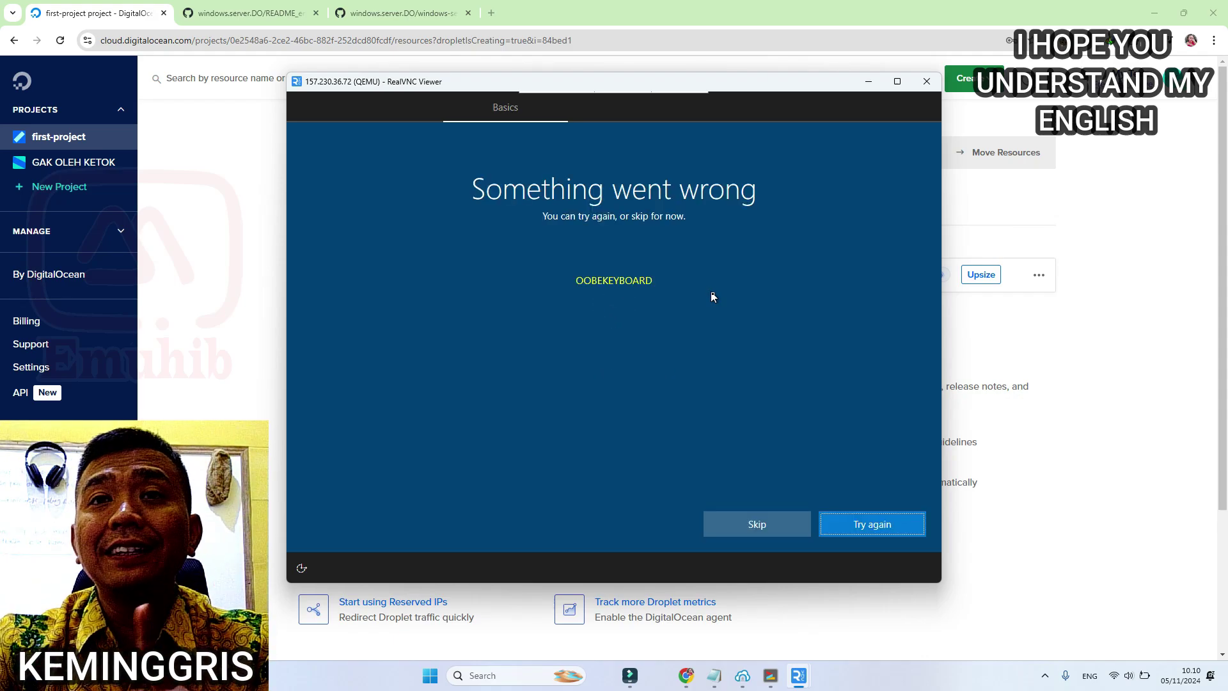
# Step: Skip the keyboard error and continue offline with limited setup
pyautogui.click(762, 526)
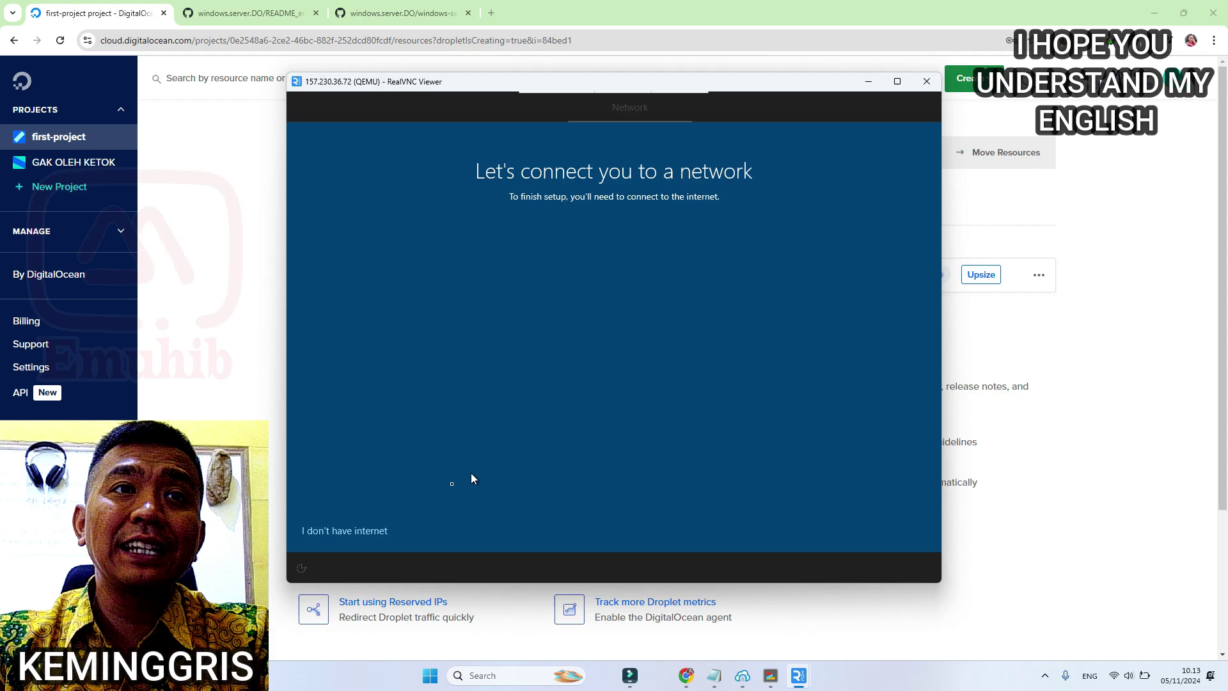
pyautogui.click(374, 534)
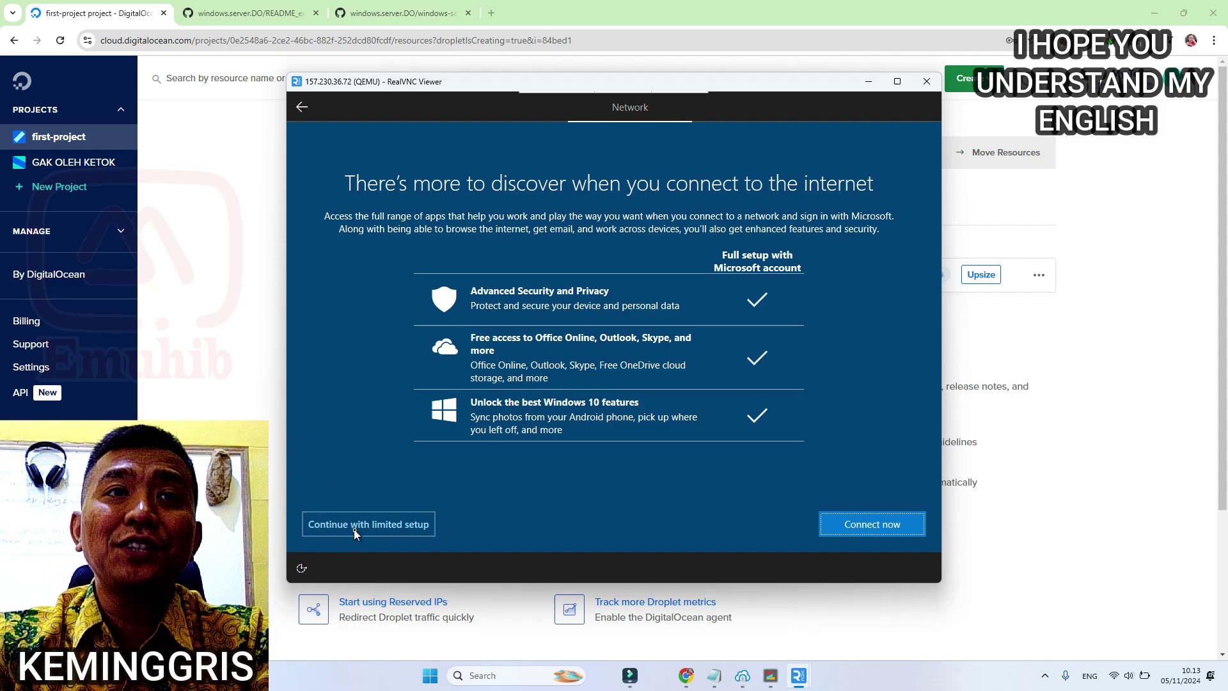
pyautogui.click(356, 524)
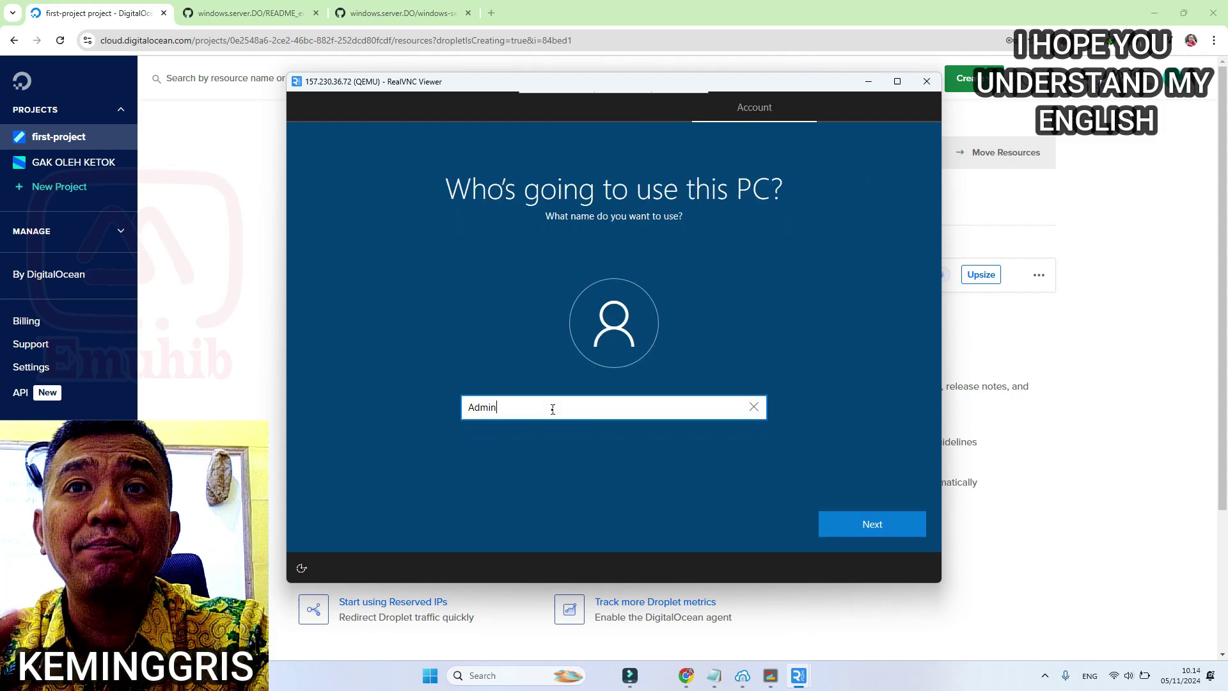
# Step: Create the Admin local account with no password, accept default privacy settings, and decline Cortana
pyautogui.click(876, 527)
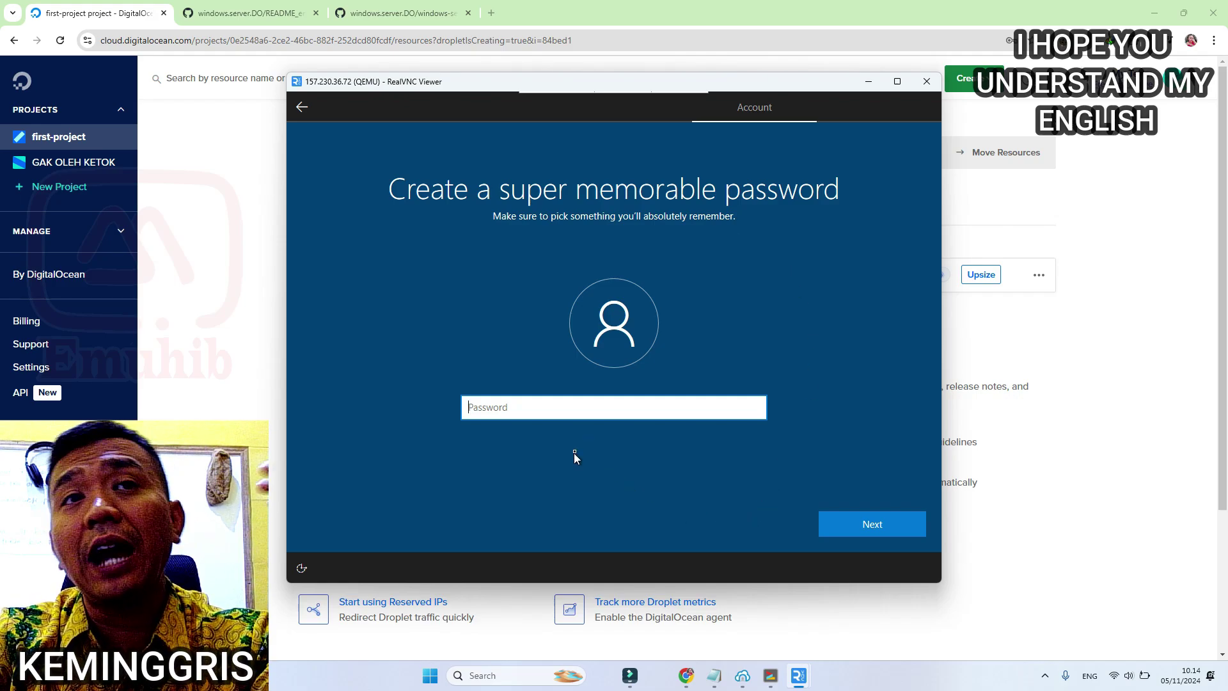
pyautogui.click(890, 528)
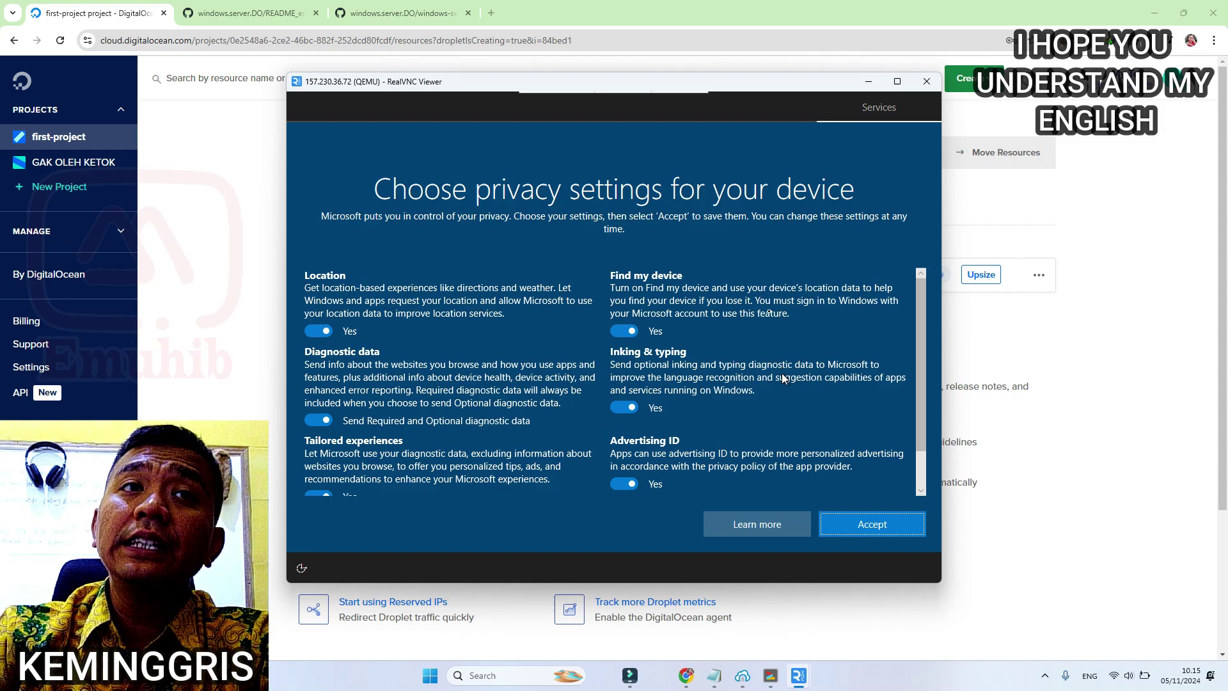
pyautogui.scroll(-1, 673, 320)
pyautogui.scroll(-1, 673, 320)
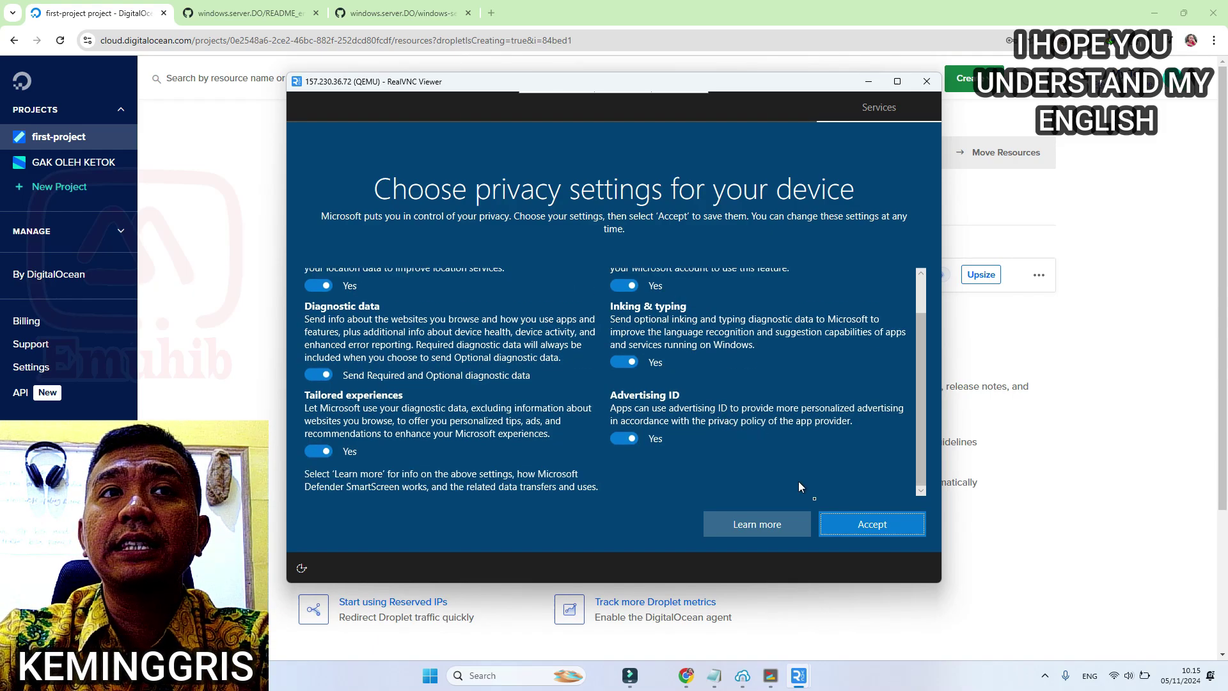
pyautogui.click(835, 523)
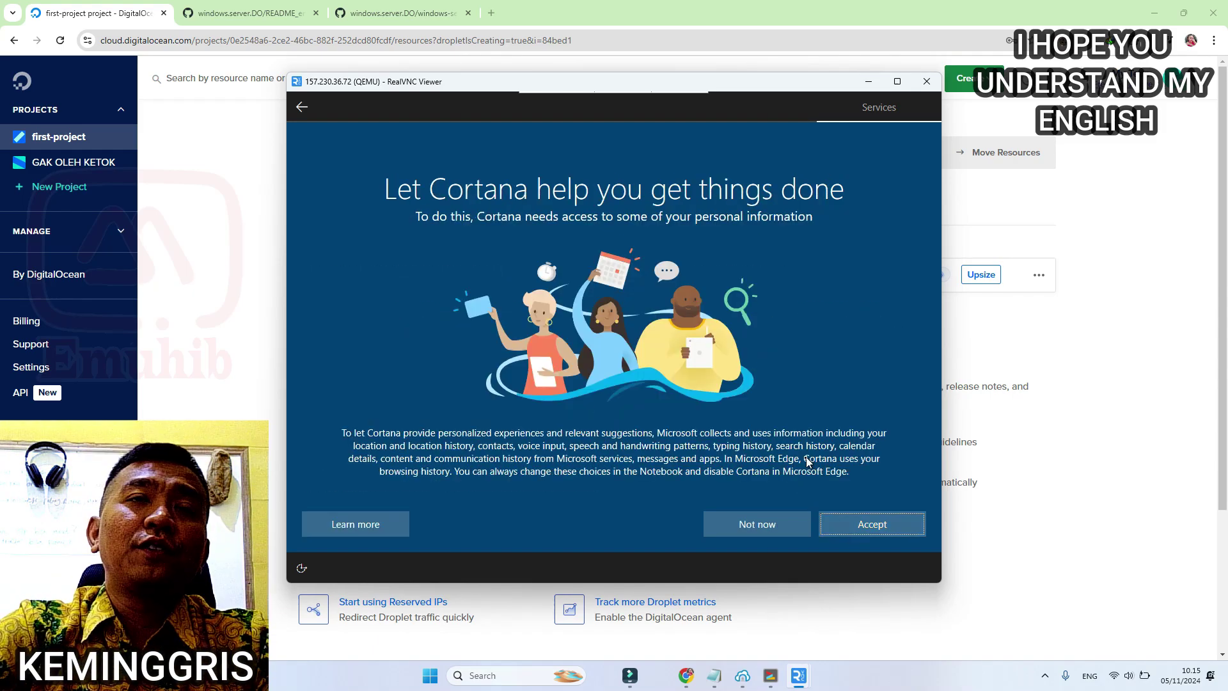
pyautogui.click(758, 527)
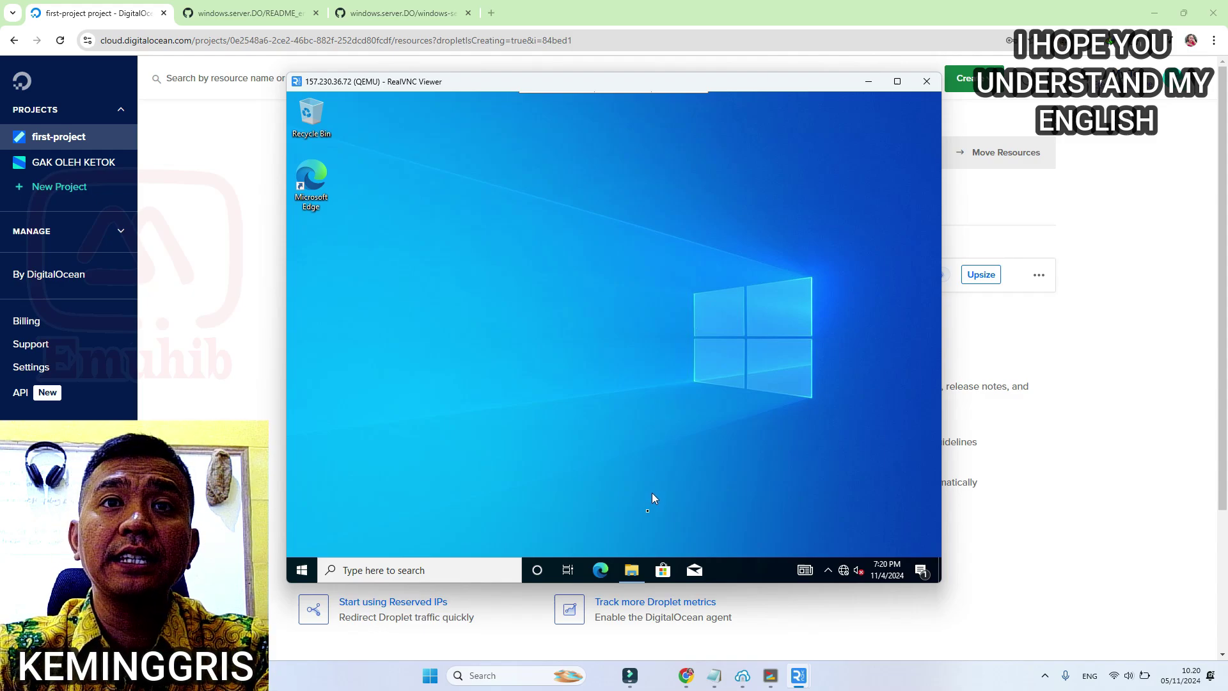
# Step: Copy all folders from the virtio-win CD Drive (E:) in File Explorer
pyautogui.click(634, 572)
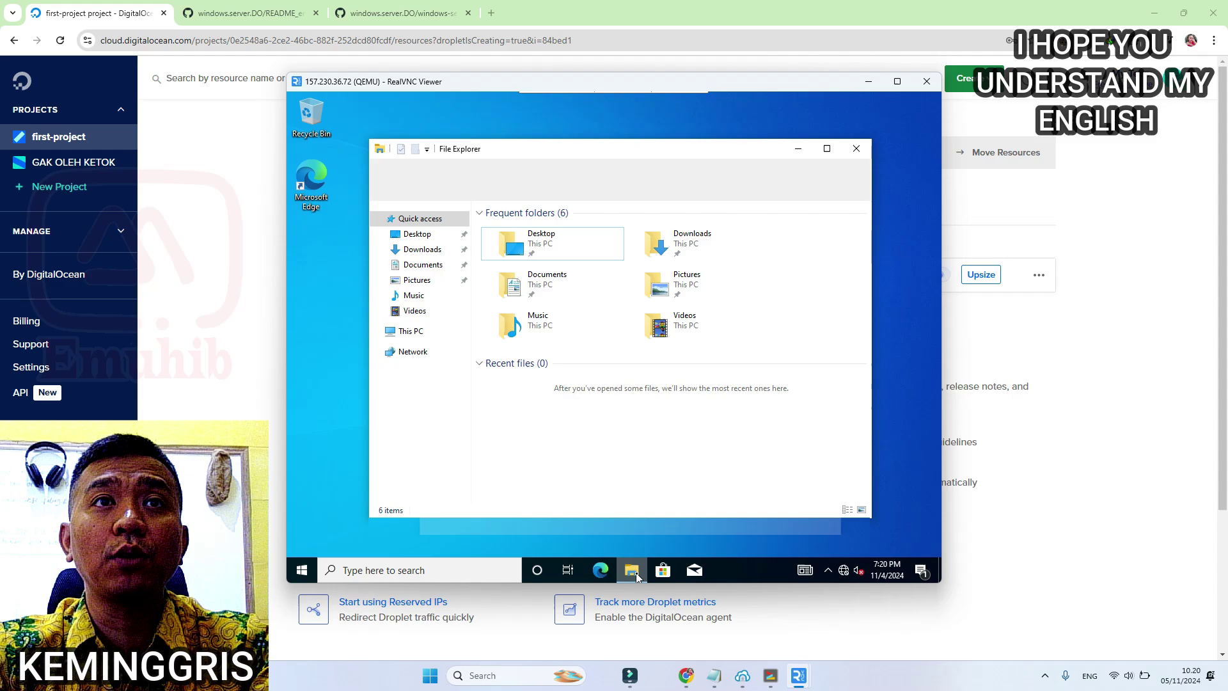
pyautogui.click(381, 331)
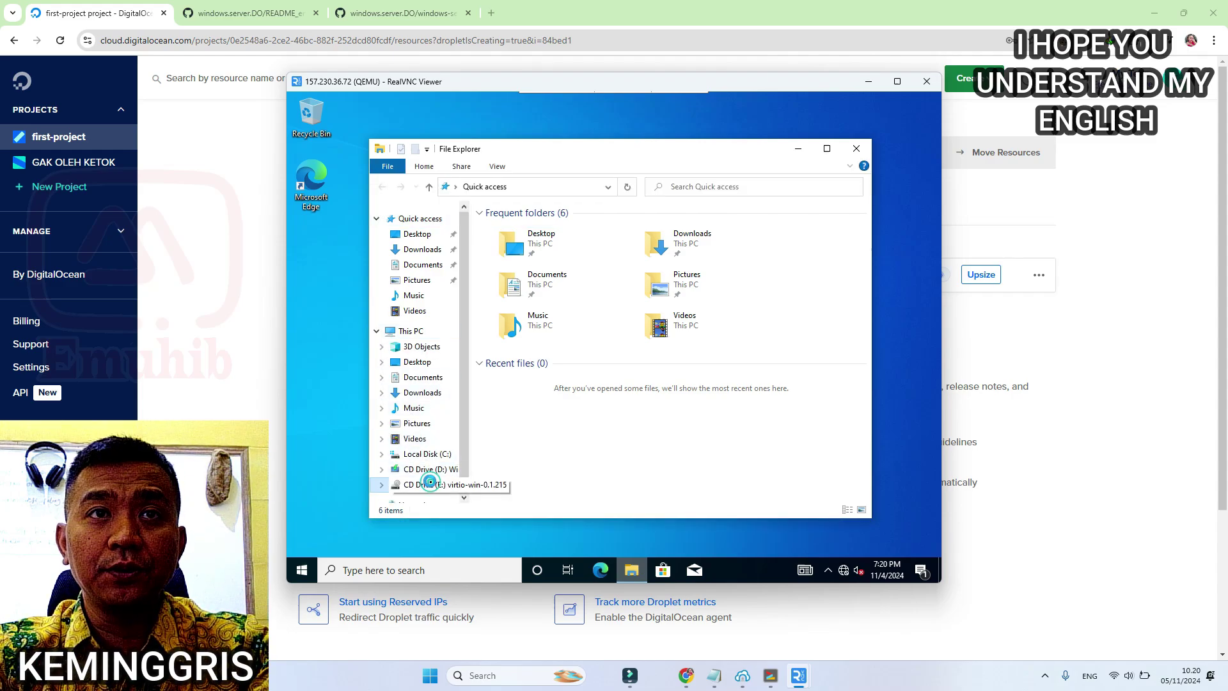
pyautogui.click(430, 485)
pyautogui.hotkey('ctrl', 'a')
pyautogui.rightClick(518, 232)
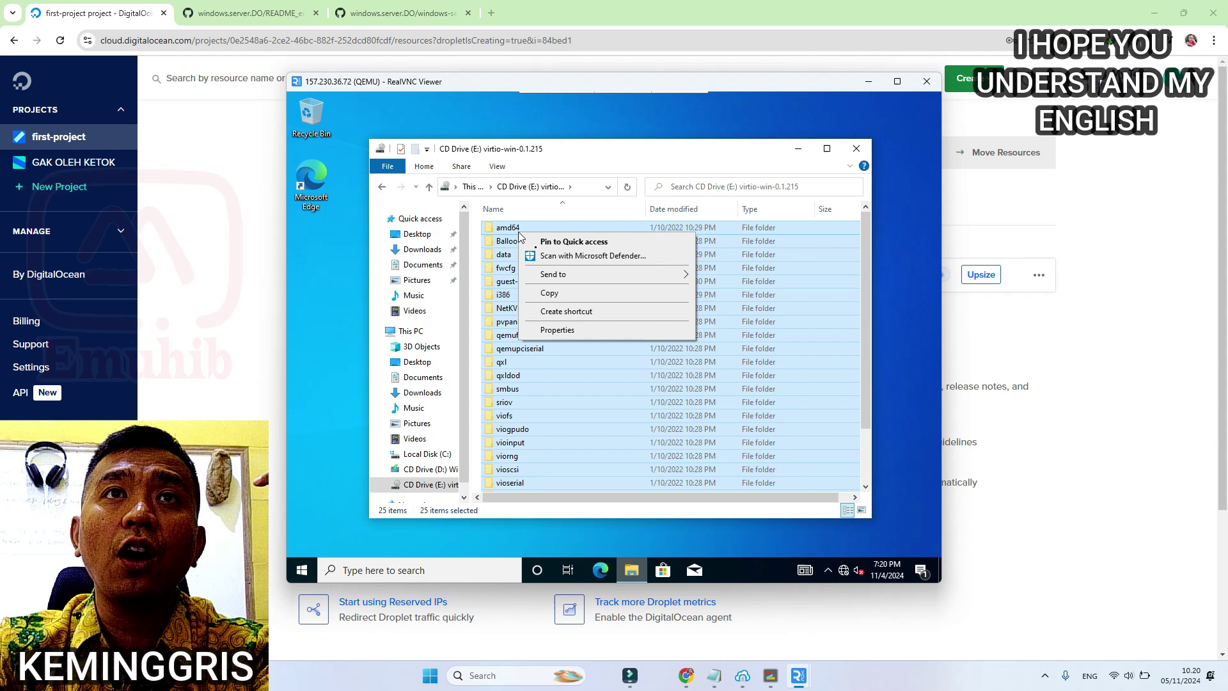
pyautogui.click(577, 293)
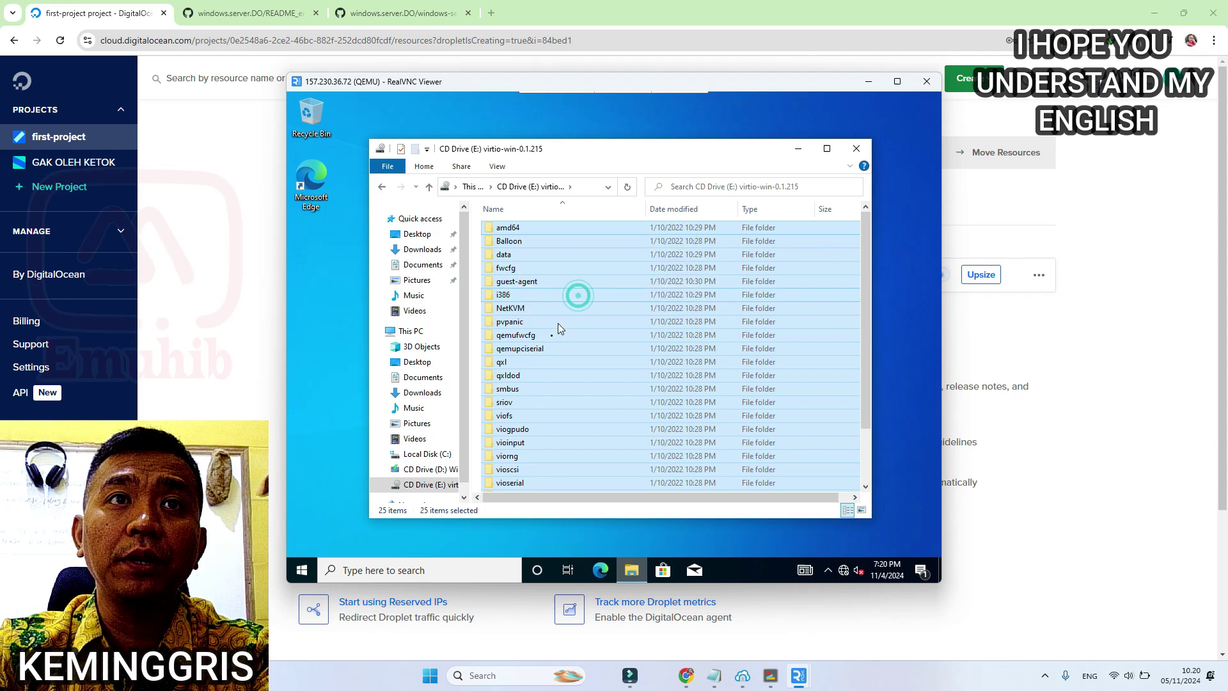
# Step: Create a new Virtio folder on Local Disk (C:) and open it
pyautogui.click(427, 455)
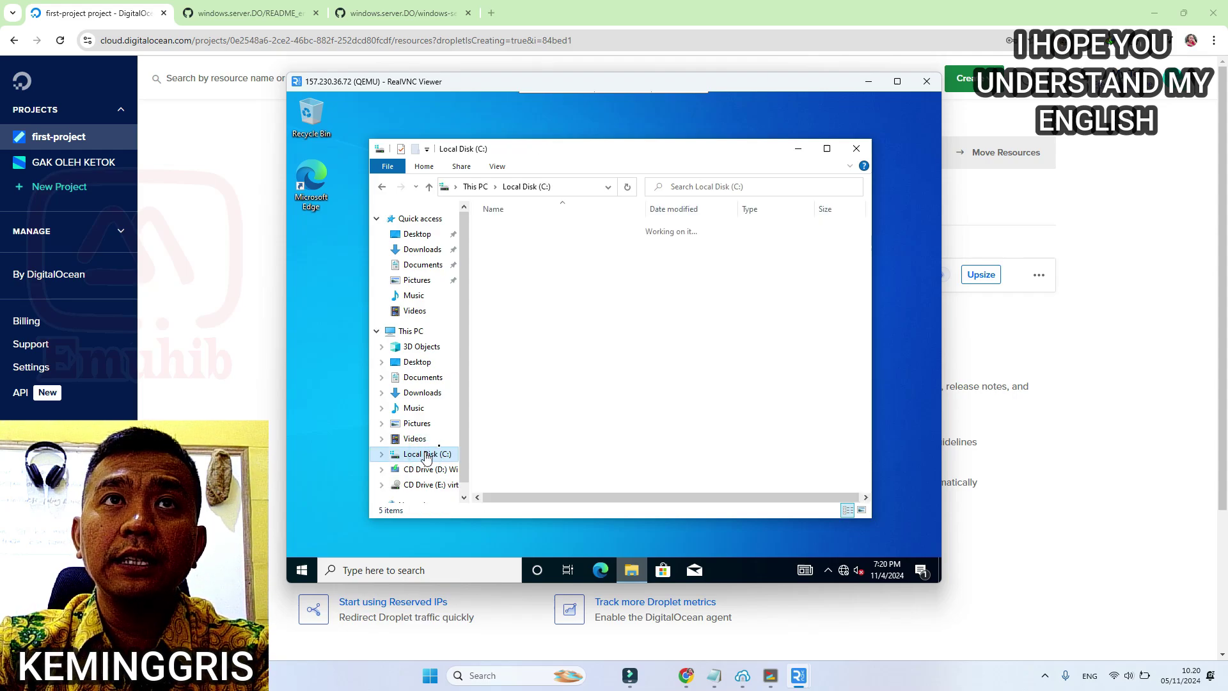
pyautogui.click(415, 149)
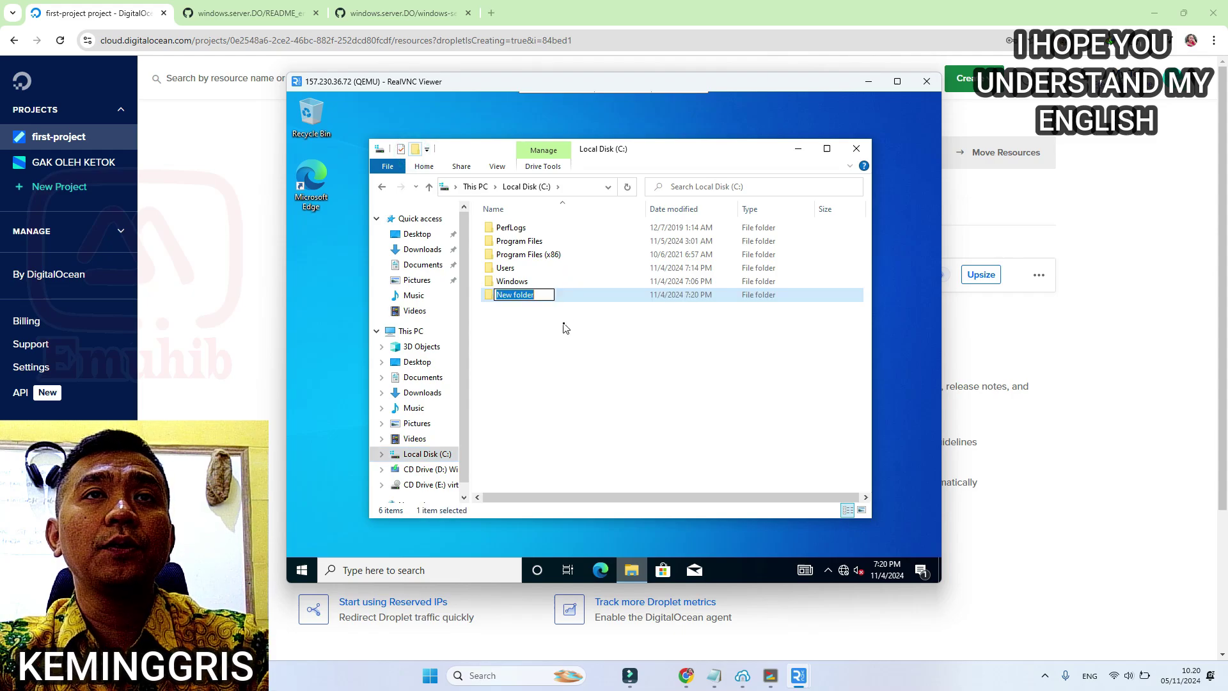
pyautogui.write('Virtio')
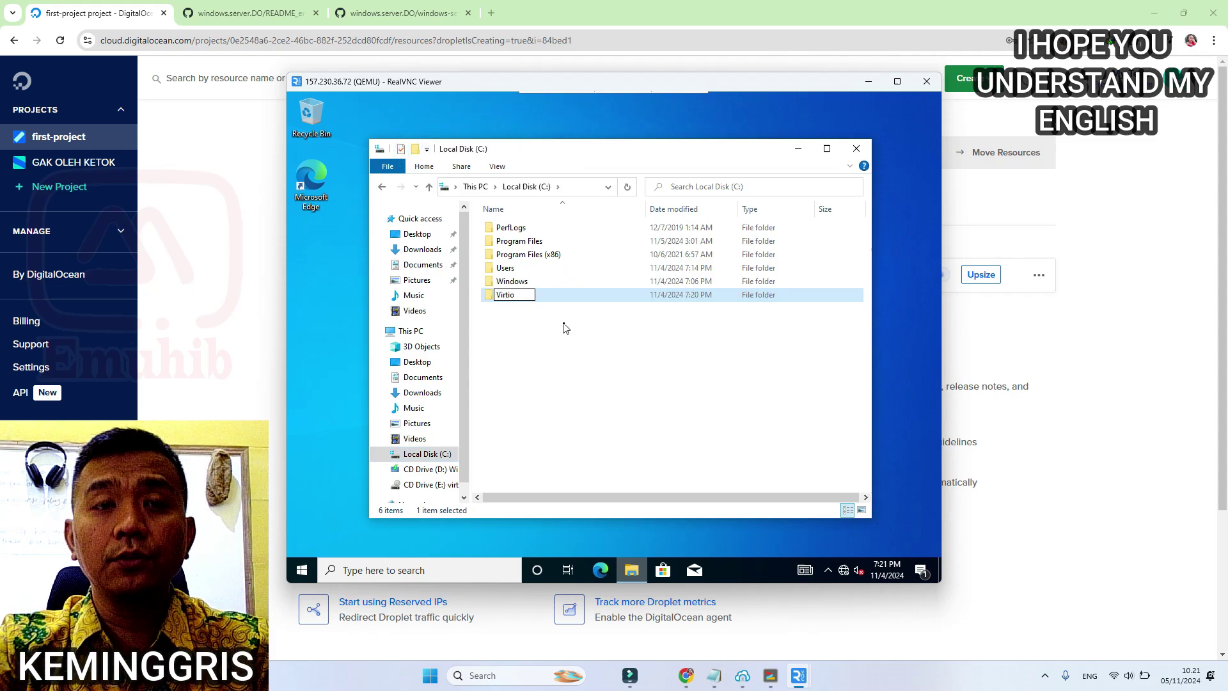
pyautogui.press('Return')
pyautogui.doubleClick(612, 296)
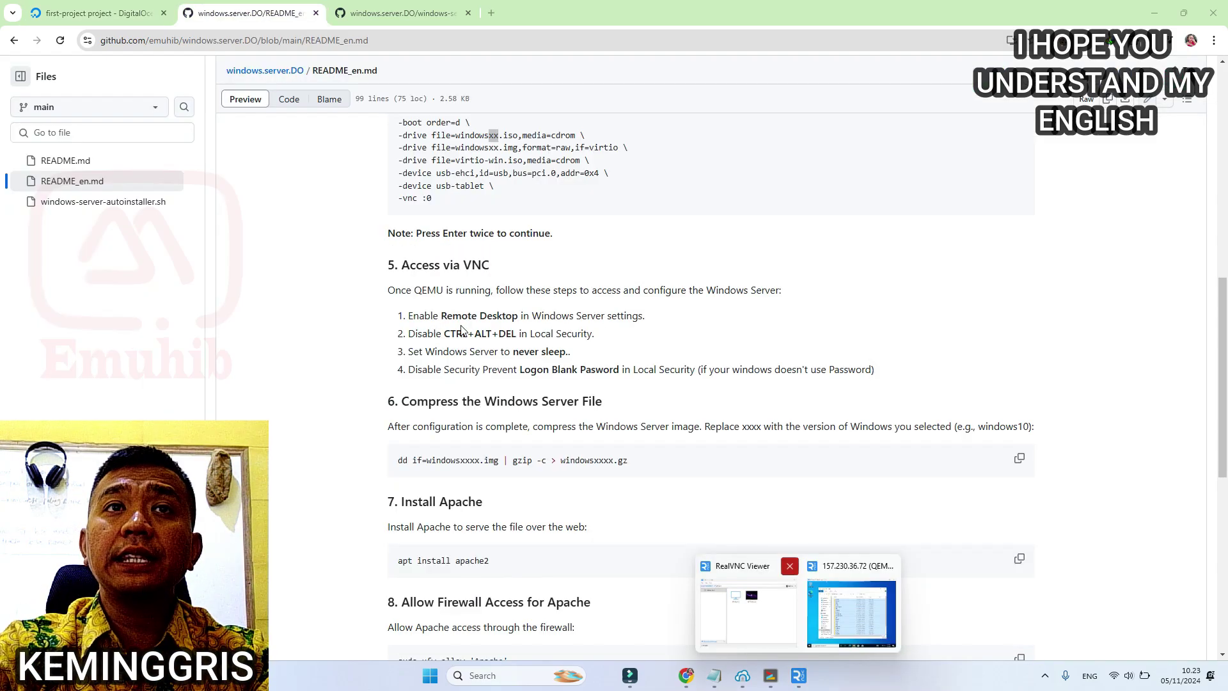
# Step: Enable Remote Desktop through the 'remote' settings search and confirm
pyautogui.click(860, 576)
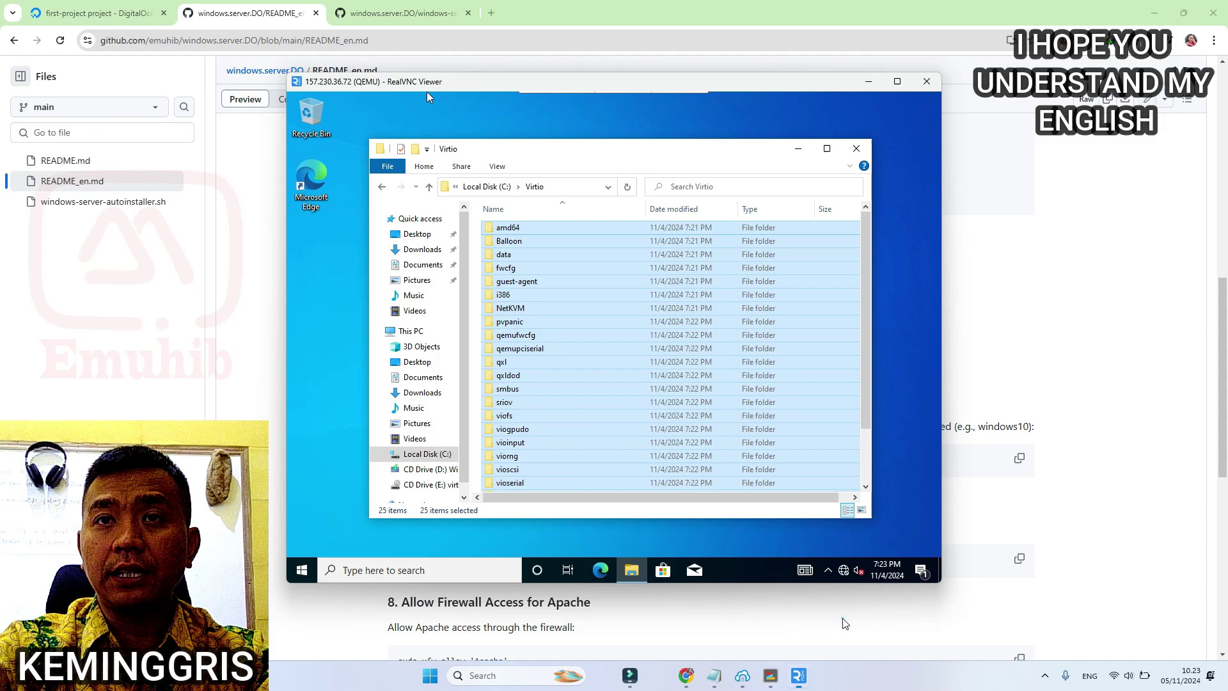
pyautogui.click(423, 569)
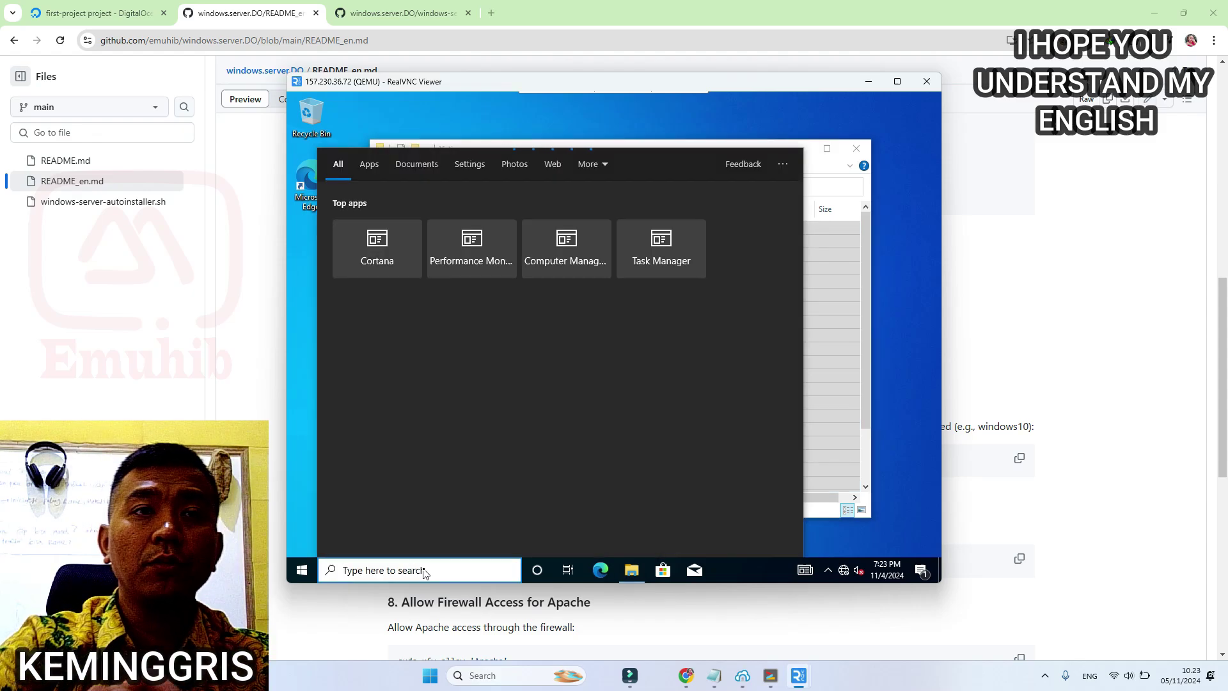
pyautogui.write('remote')
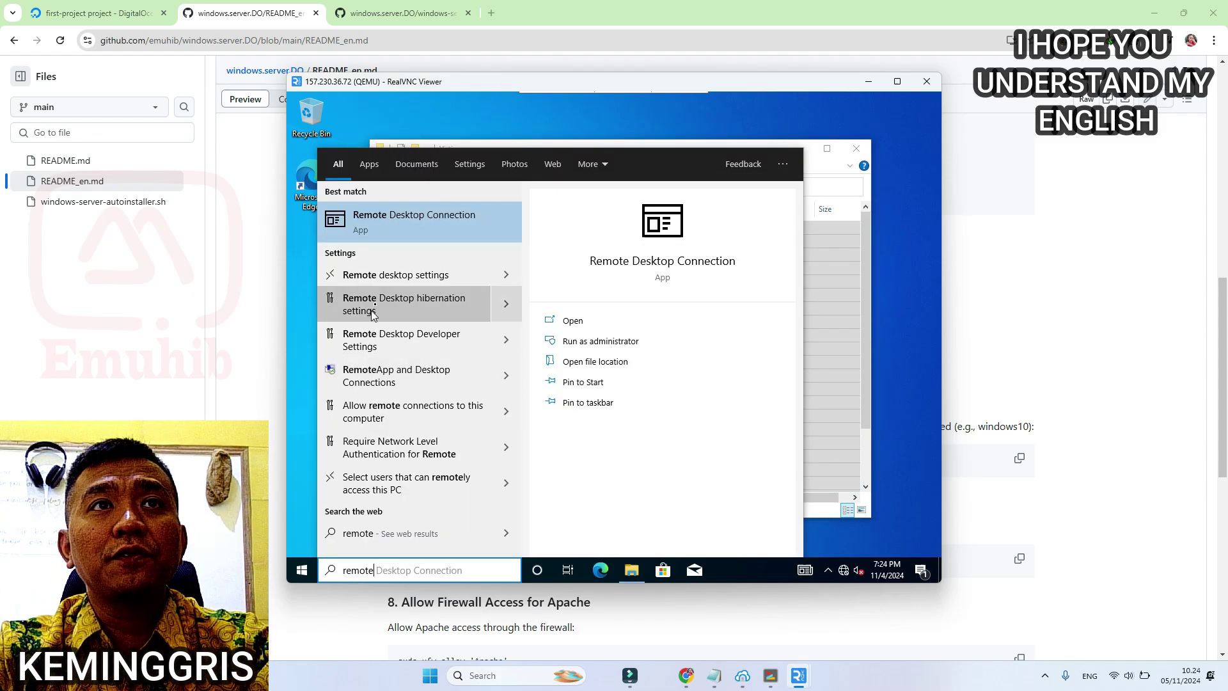
pyautogui.click(390, 276)
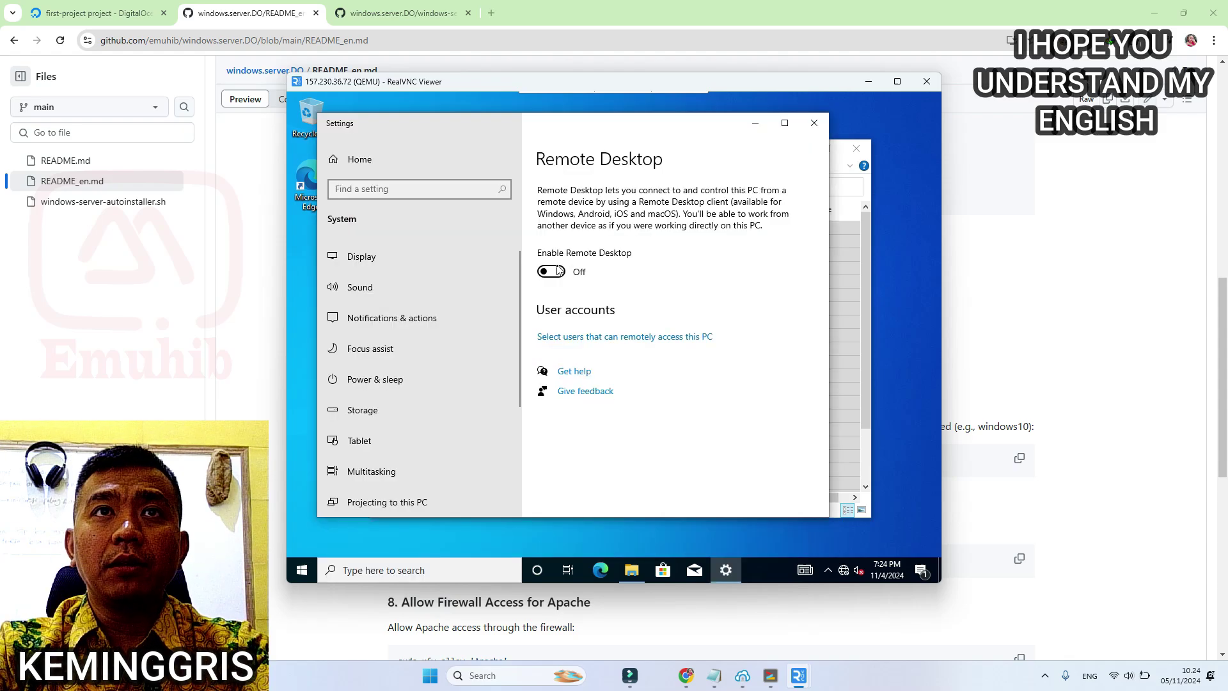
pyautogui.click(558, 272)
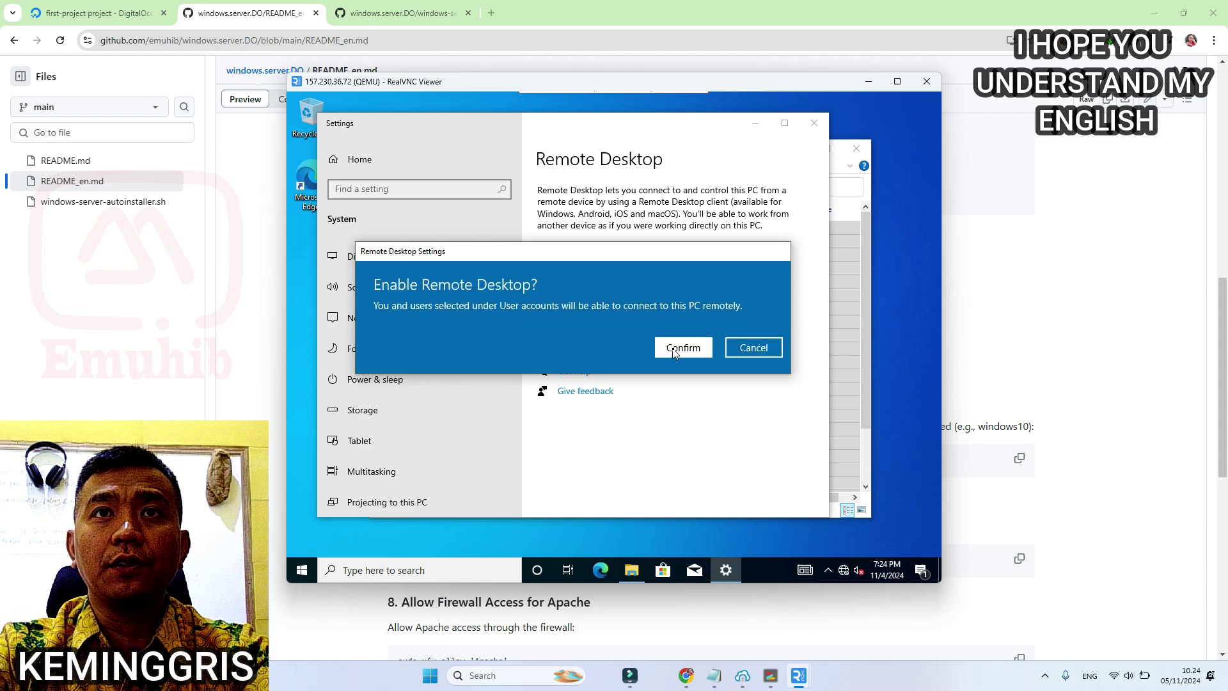
pyautogui.click(678, 347)
# Step: Set the screen to Never turn off in Power & sleep, then search for 'local'
pyautogui.click(404, 191)
pyautogui.write('s')
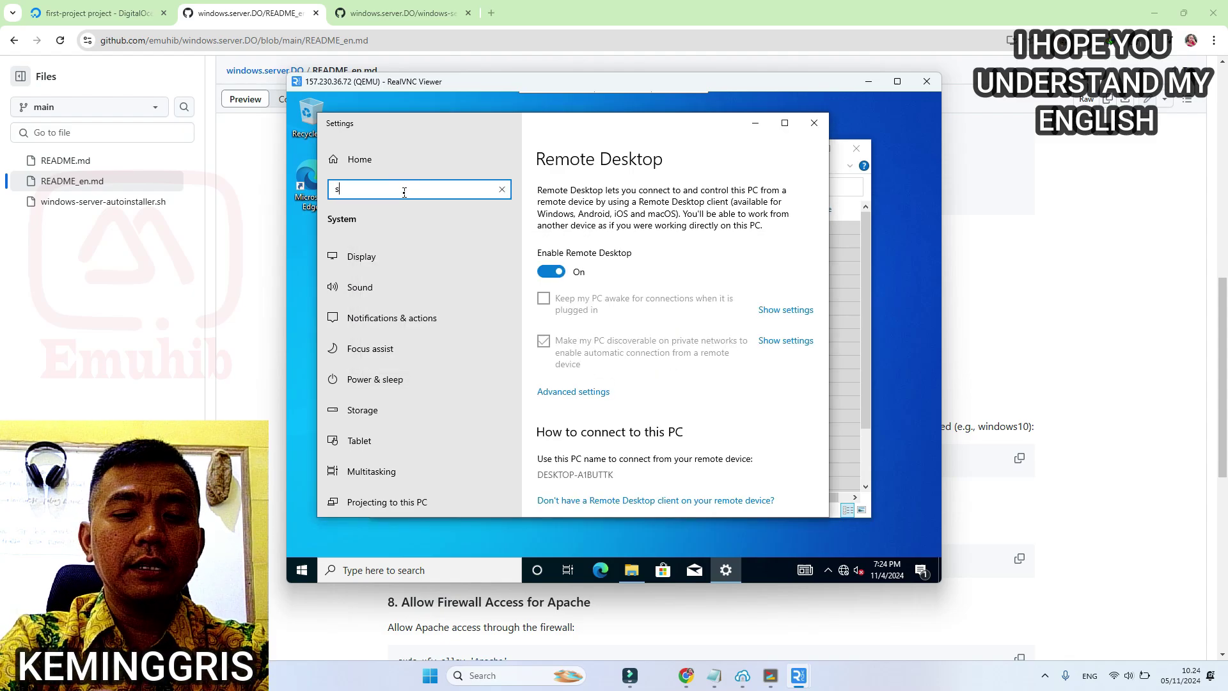
pyautogui.write('leep')
pyautogui.click(404, 214)
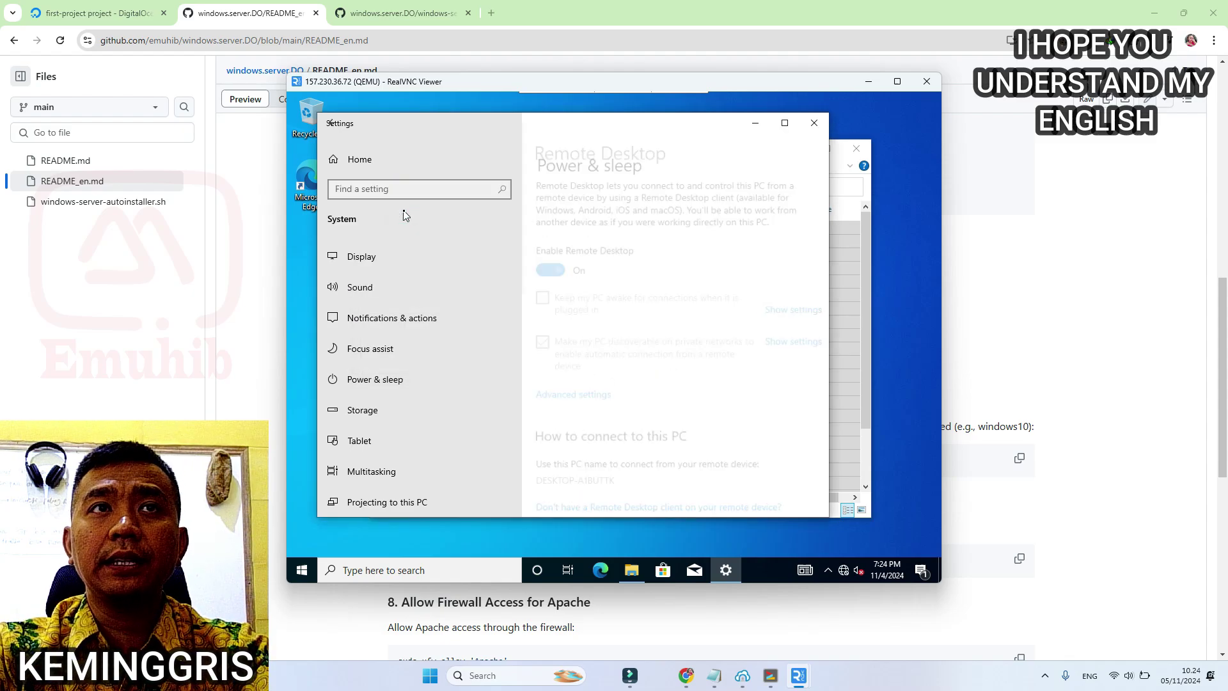
pyautogui.click(643, 238)
pyautogui.click(557, 442)
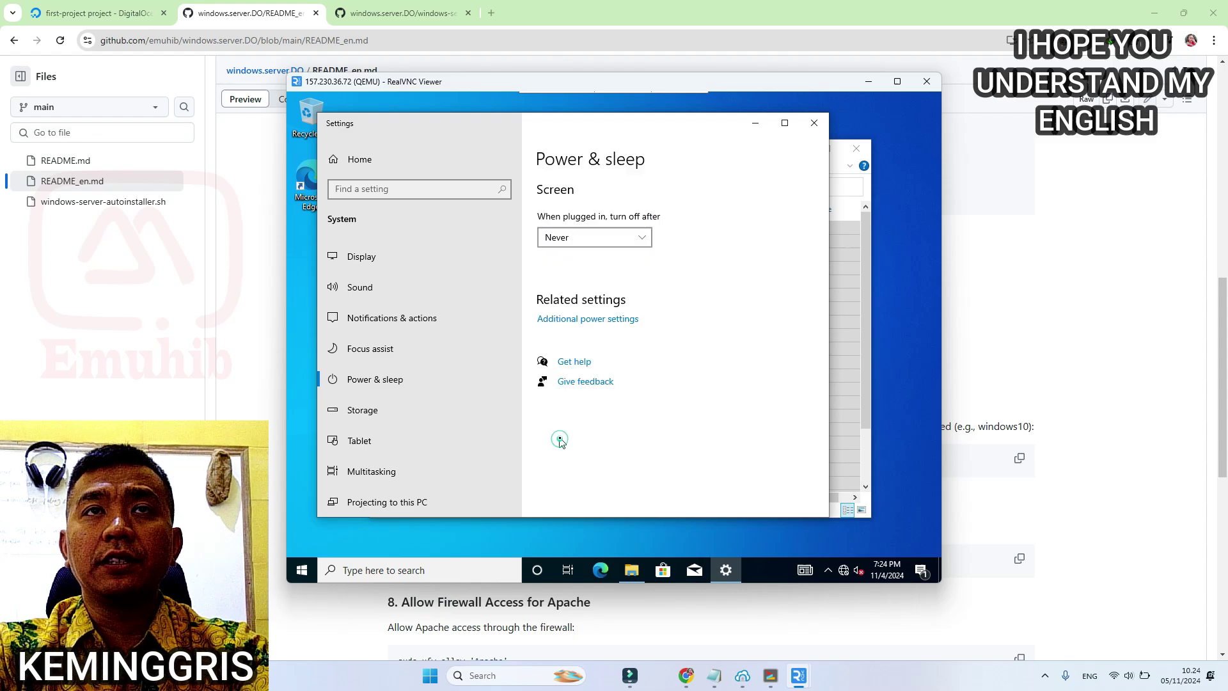
pyautogui.hotkey('alt', 'F4')
pyautogui.click(426, 569)
pyautogui.write('local')
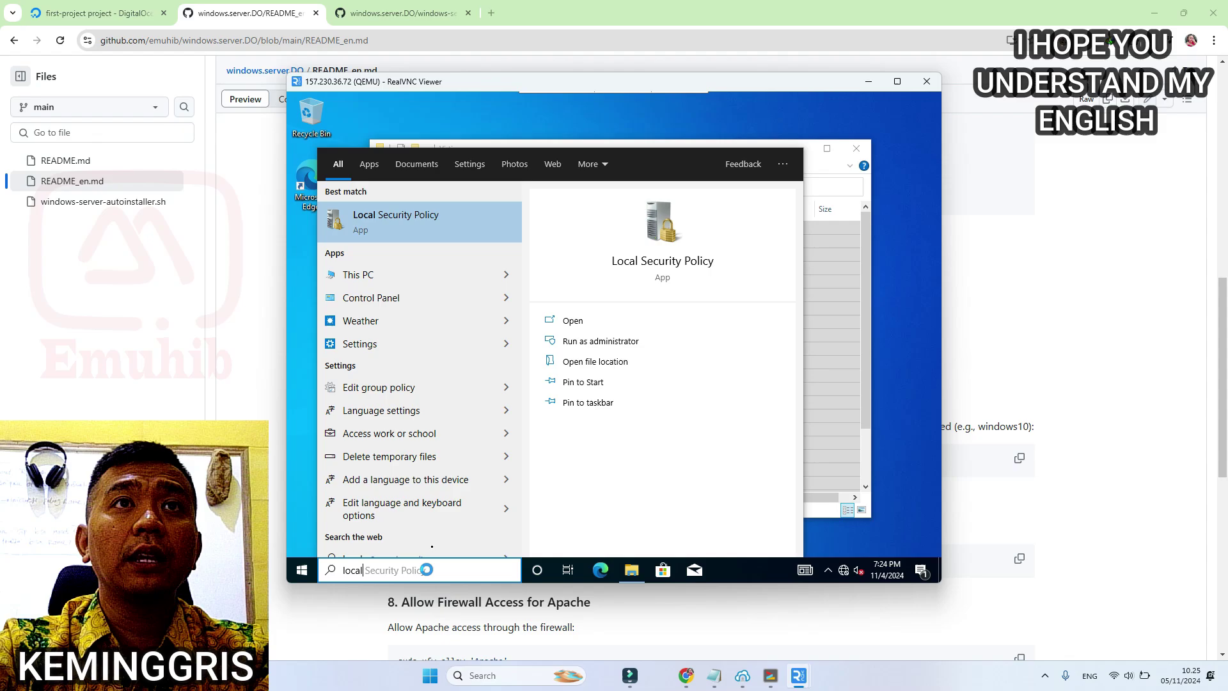
# Step: Disable the blank-password console-logon-only policy under Local Policies > Security Options, then close Local Security Policy
pyautogui.click(389, 224)
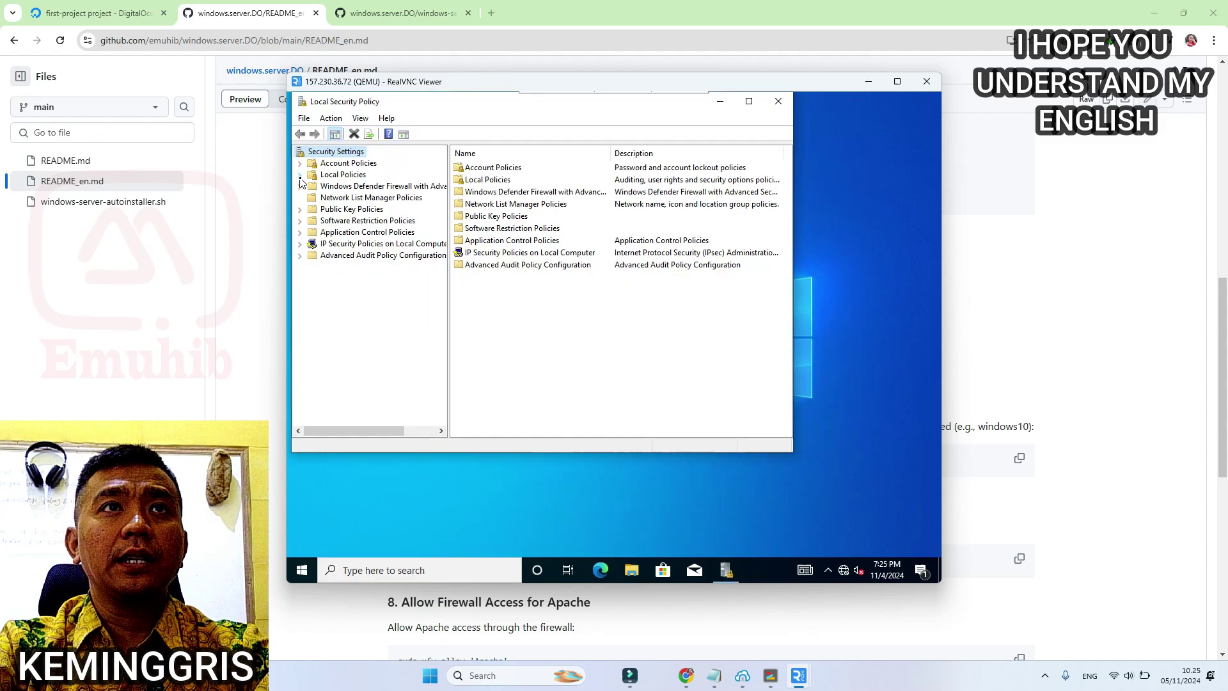
pyautogui.click(300, 177)
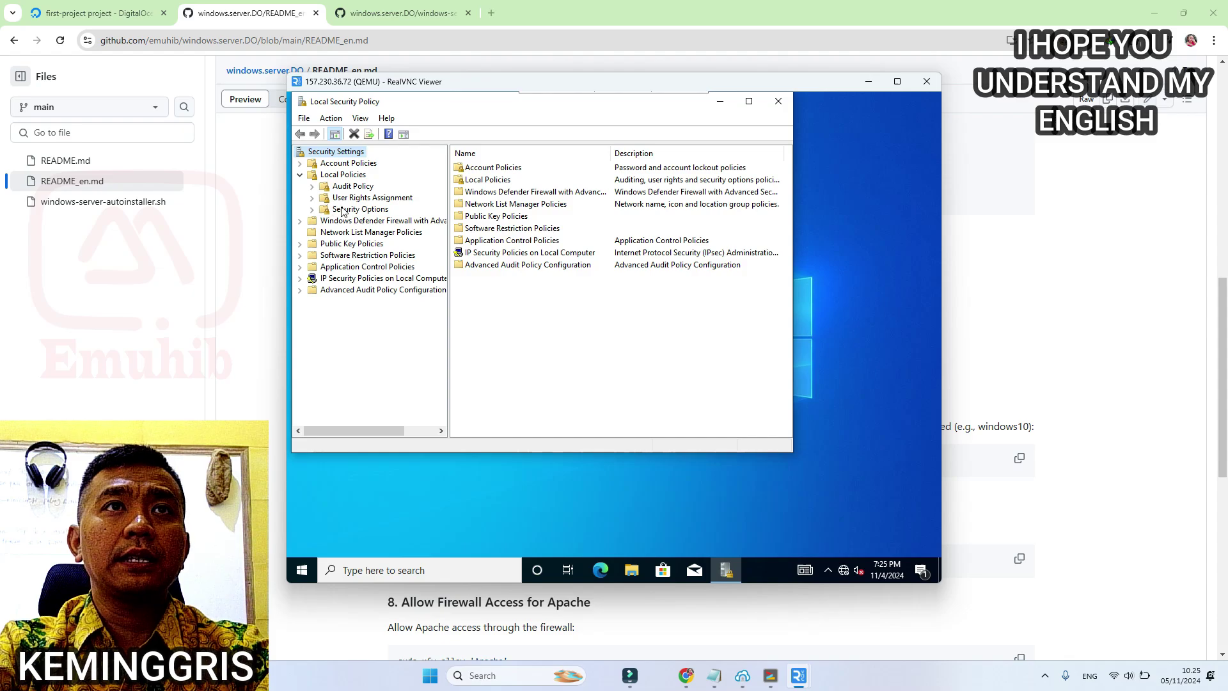
pyautogui.click(355, 209)
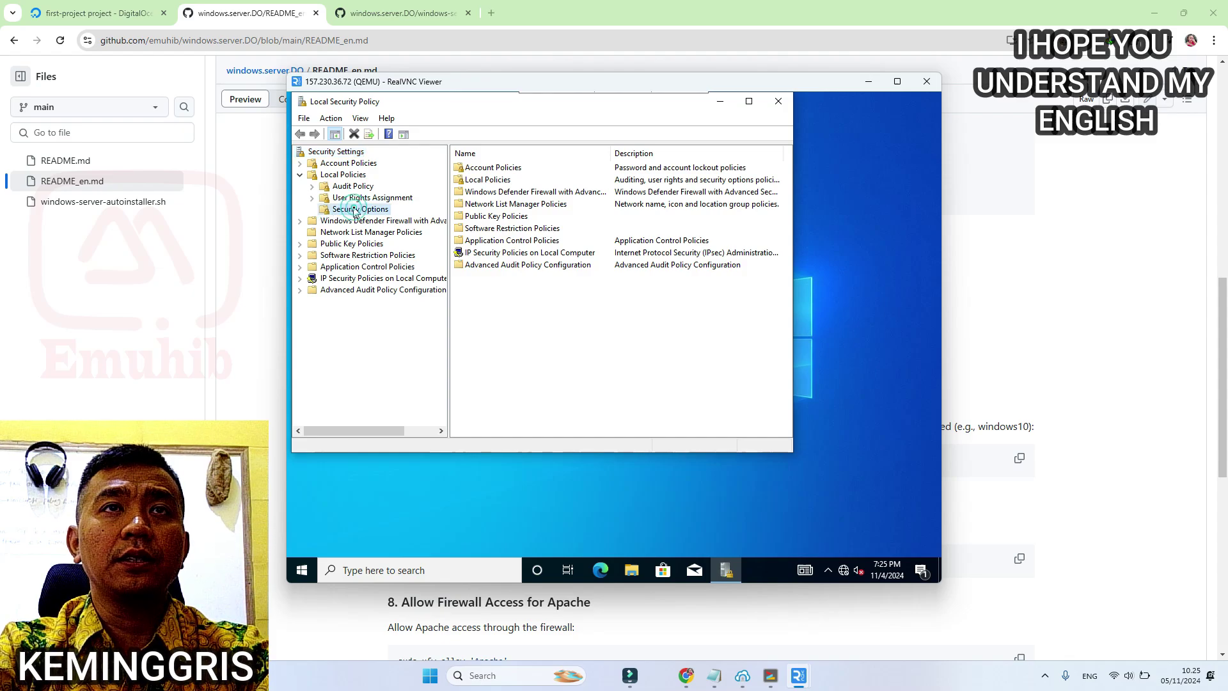
pyautogui.doubleClick(573, 204)
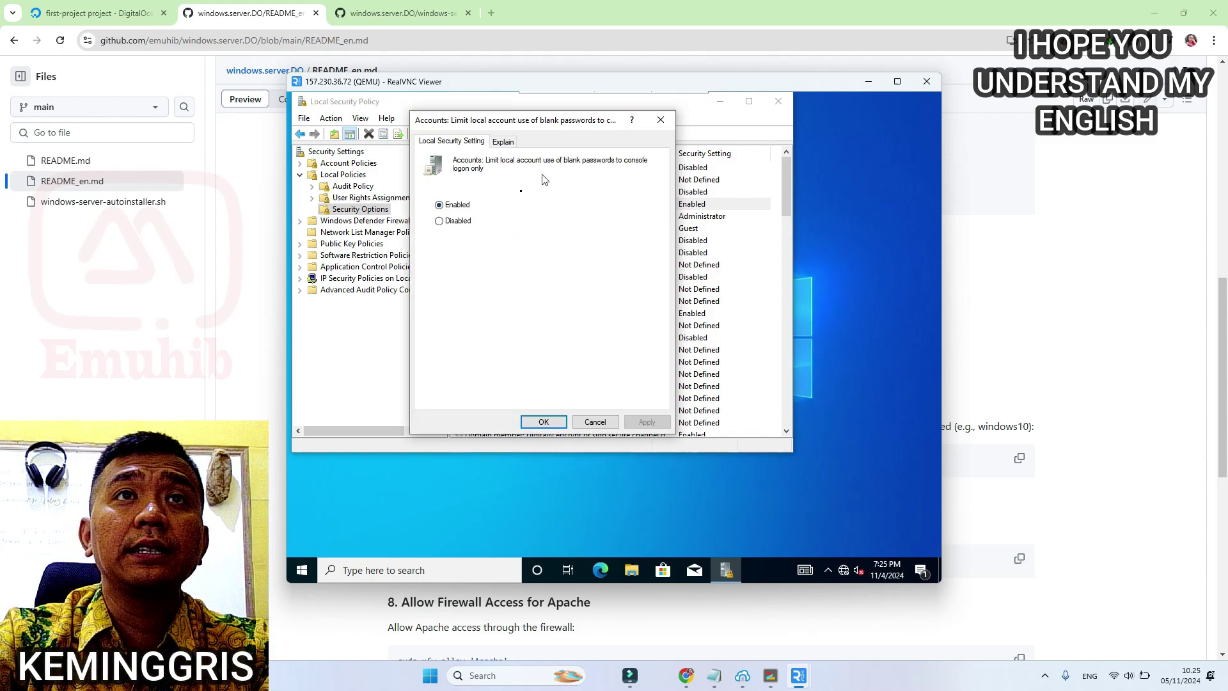
pyautogui.click(440, 221)
pyautogui.click(646, 423)
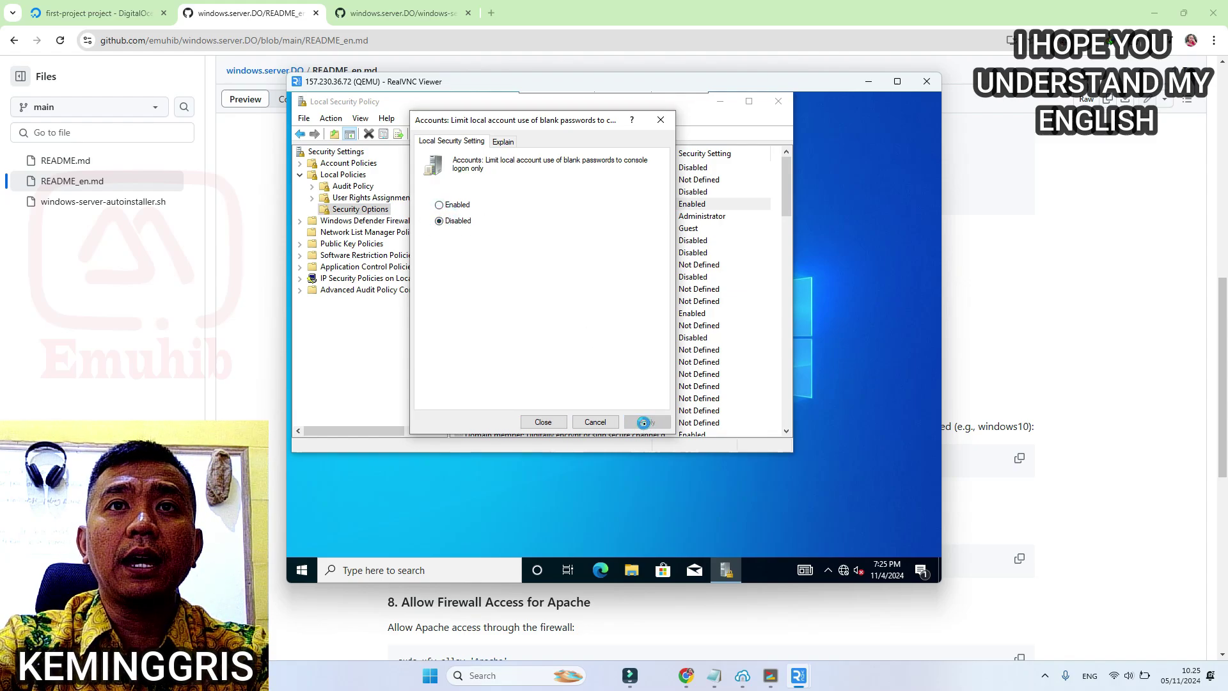
pyautogui.click(545, 423)
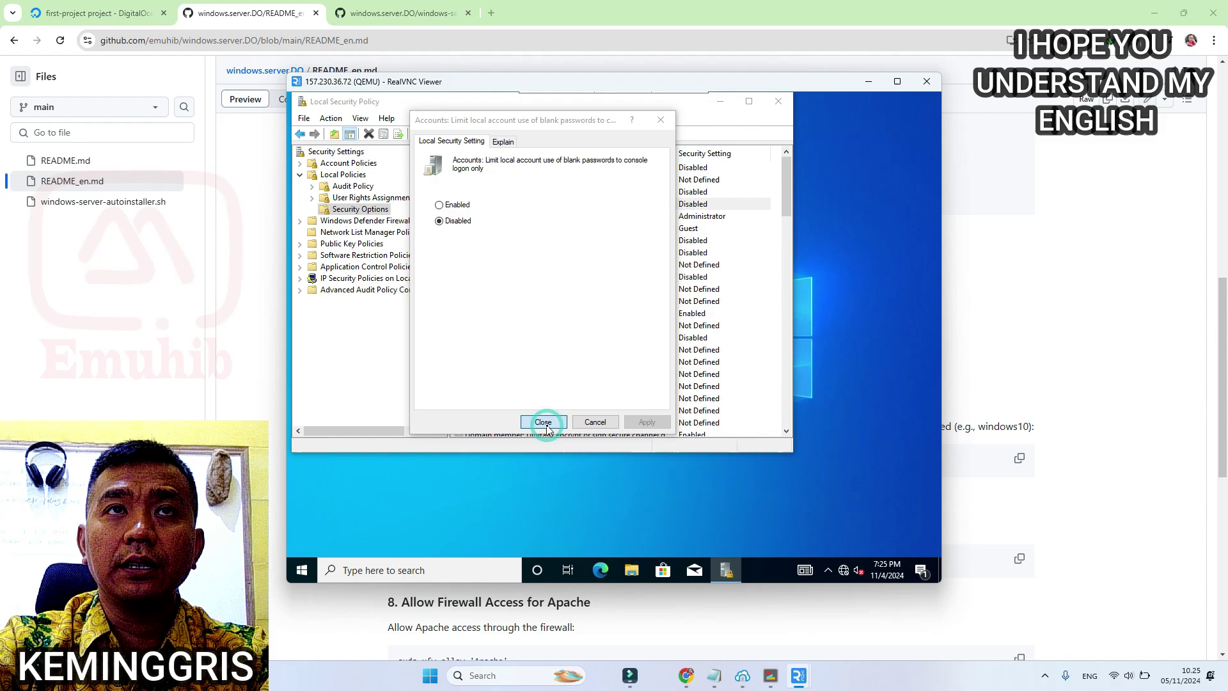
pyautogui.hotkey('alt', 'F4')
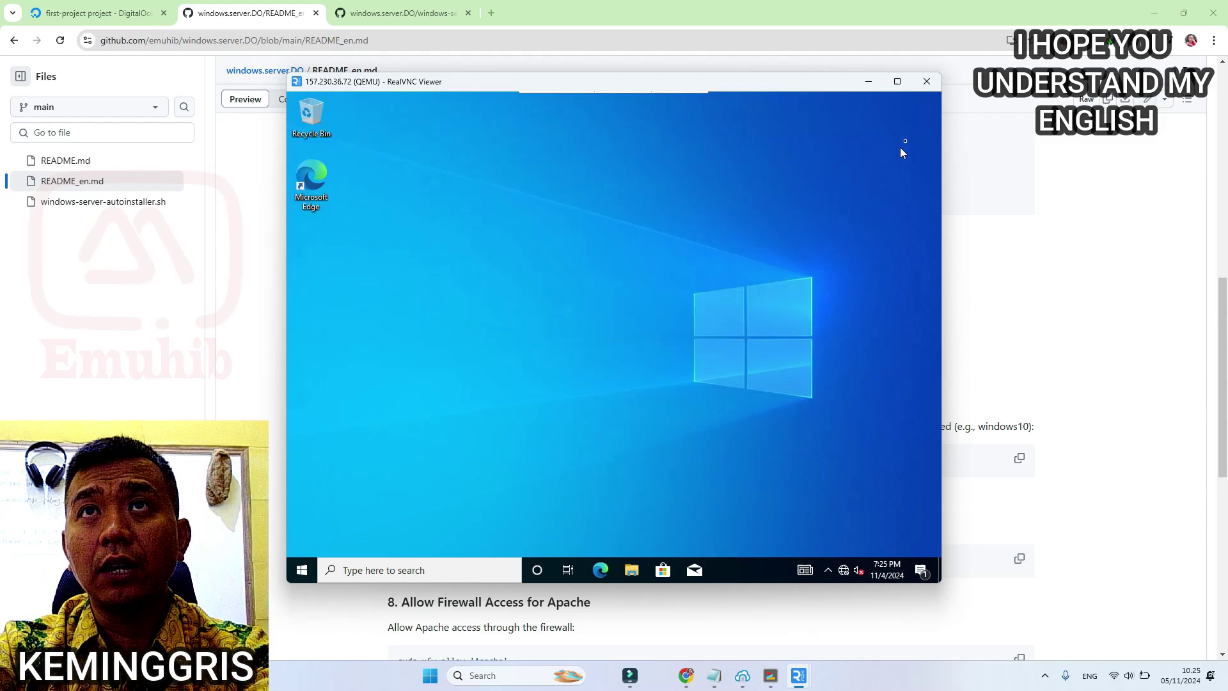
# Step: End the VNC session and close RealVNC Viewer
pyautogui.click(925, 86)
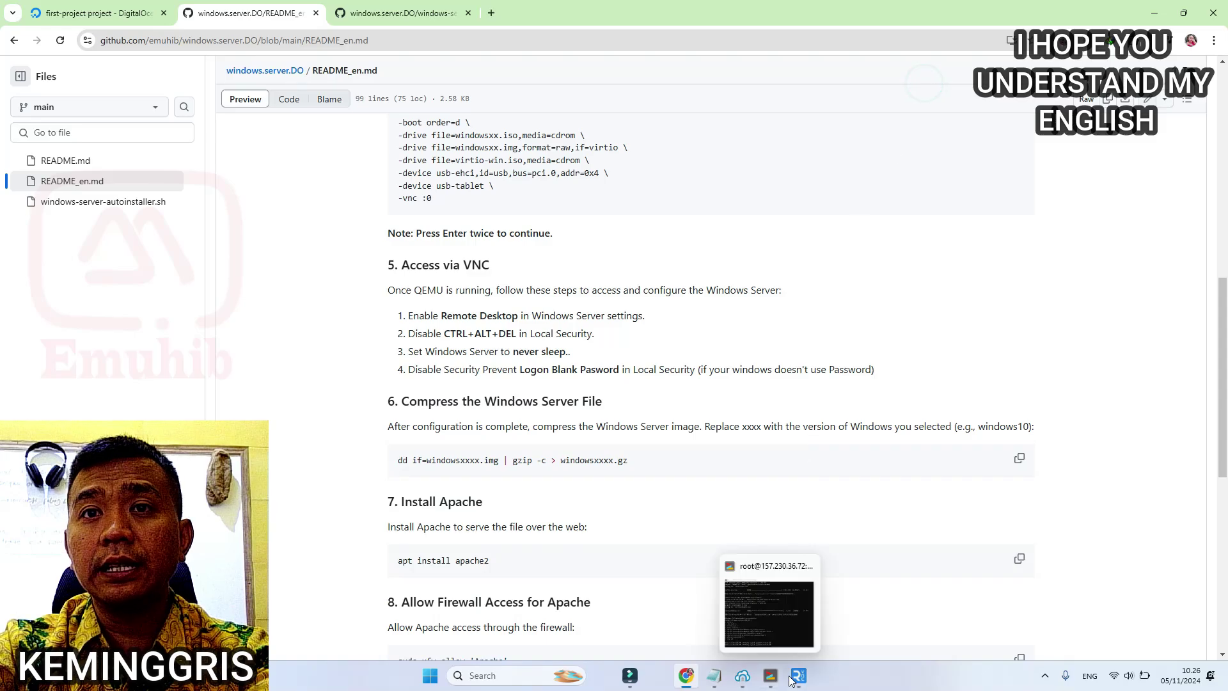
pyautogui.click(799, 675)
pyautogui.click(881, 135)
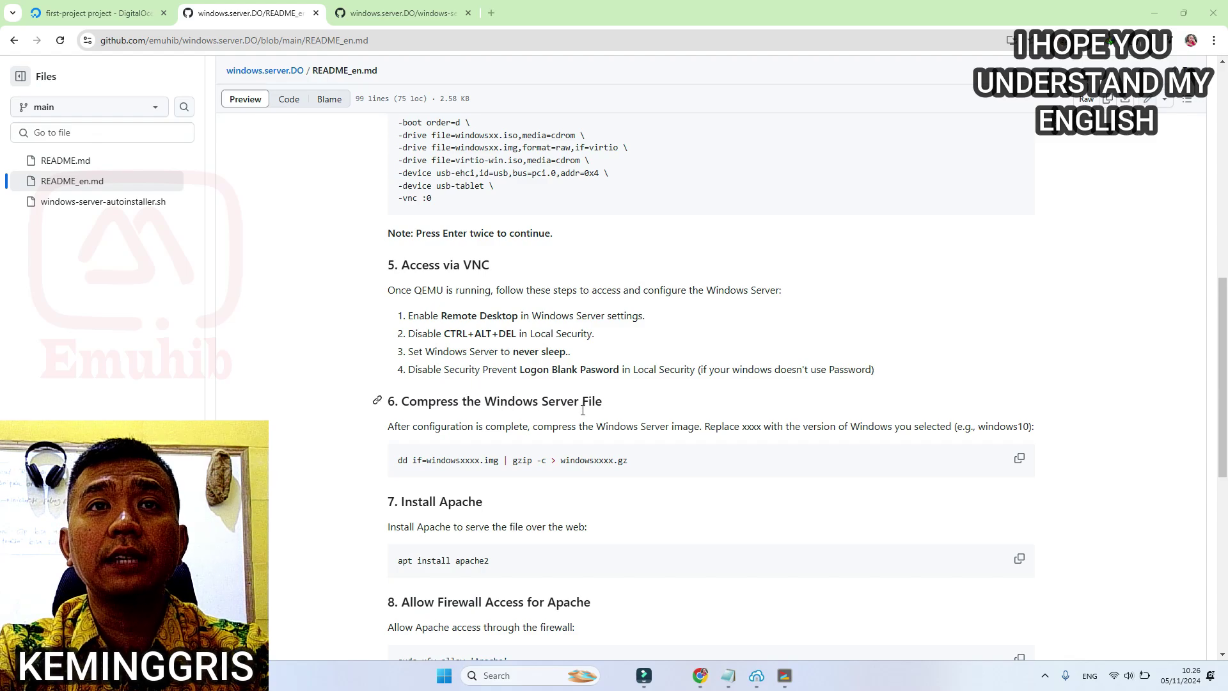
# Step: Stop QEMU and run the dd | gzip command compressing windows1021h2.img to windows1021h2.gz
pyautogui.click(1019, 458)
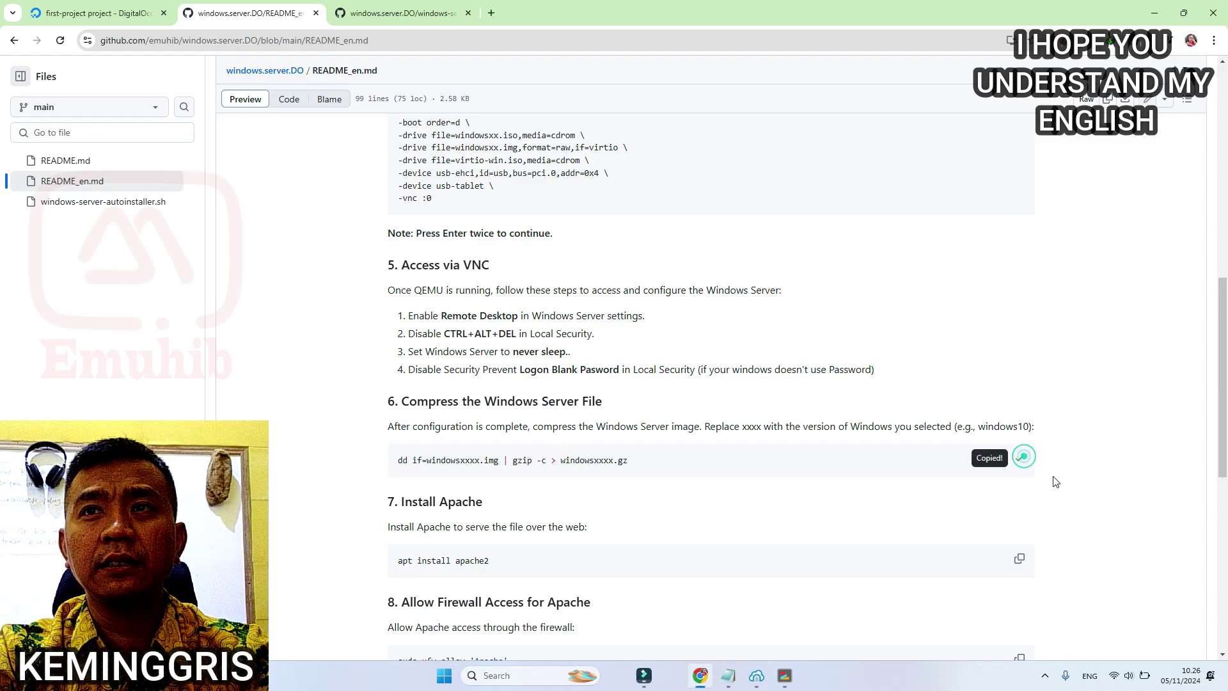
pyautogui.hotkey('alt', 'Tab')
pyautogui.write('21h2')
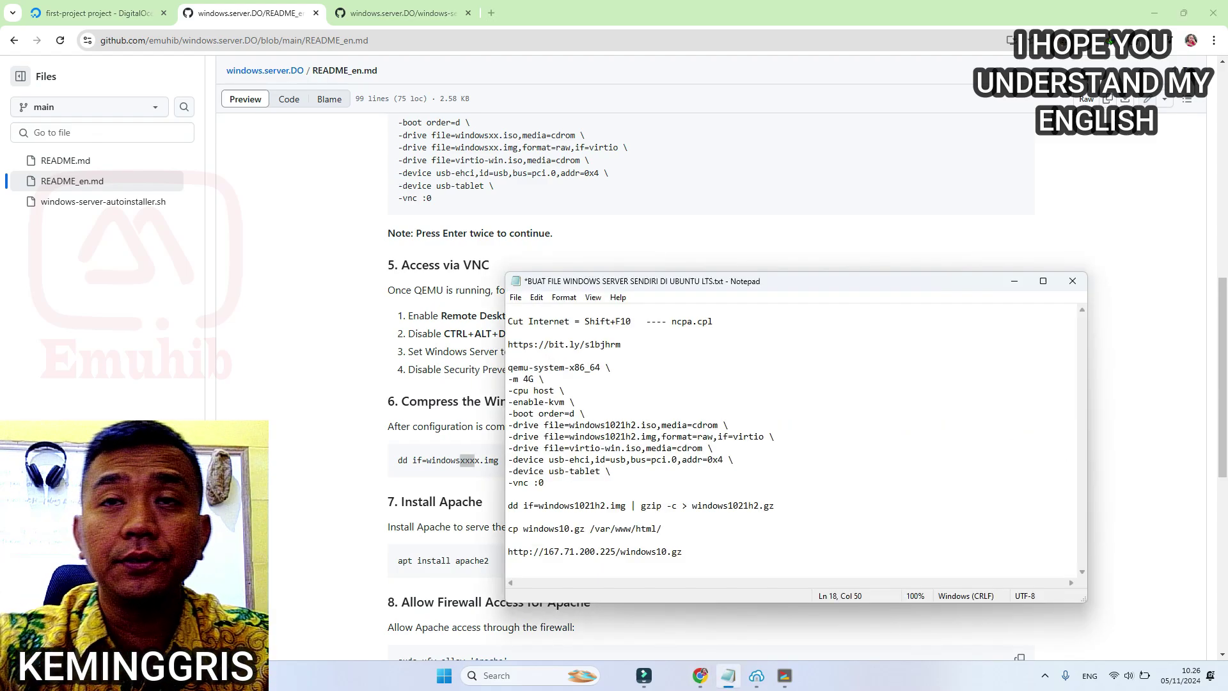
pyautogui.press('End')
pyautogui.hotkey('alt', 'Tab')
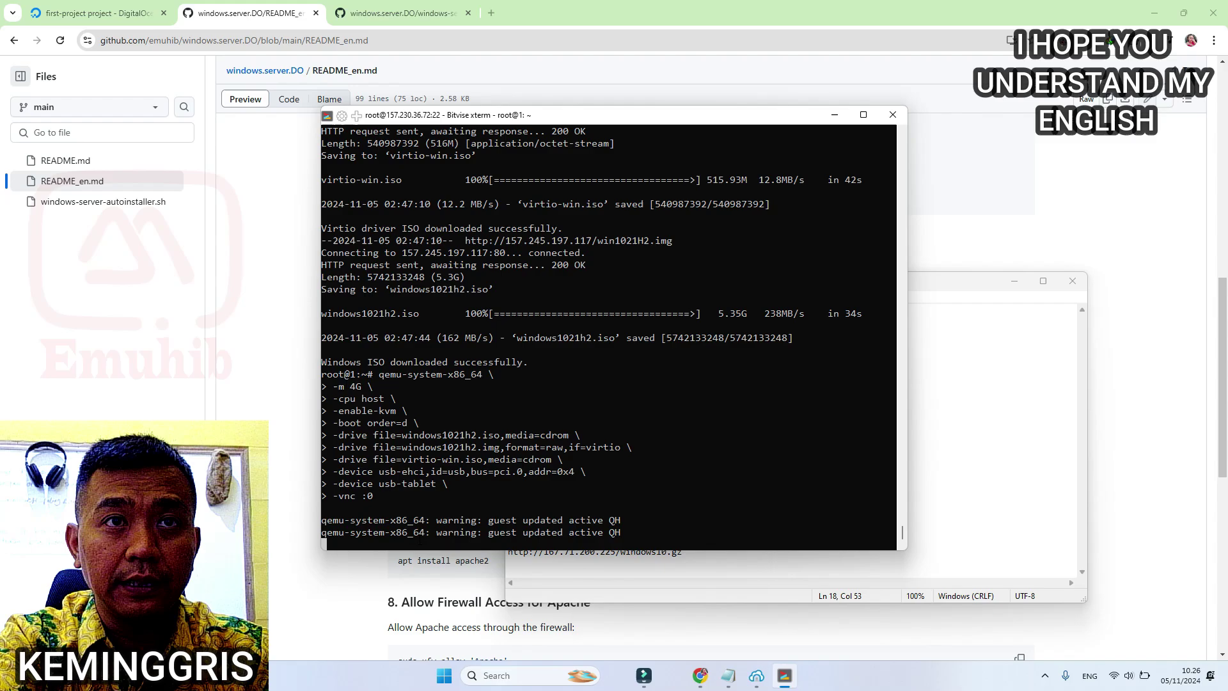
pyautogui.hotkey('ctrl', 'c')
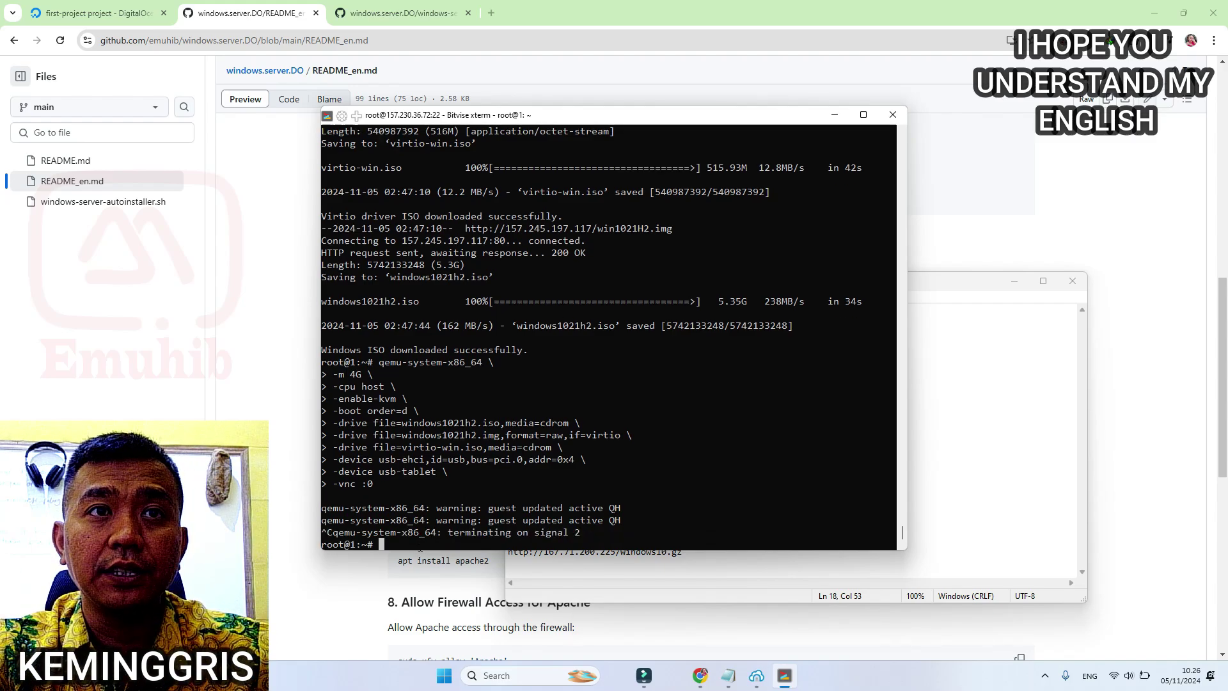
pyautogui.press('shift+Insert')
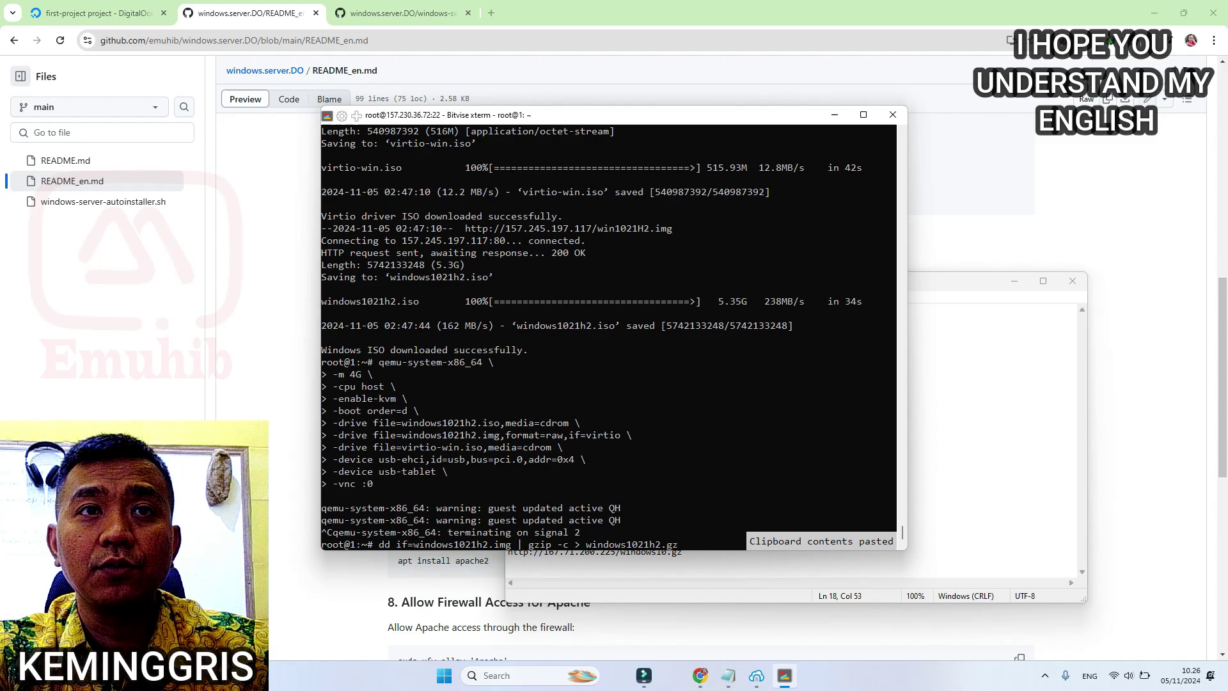
pyautogui.press('Return')
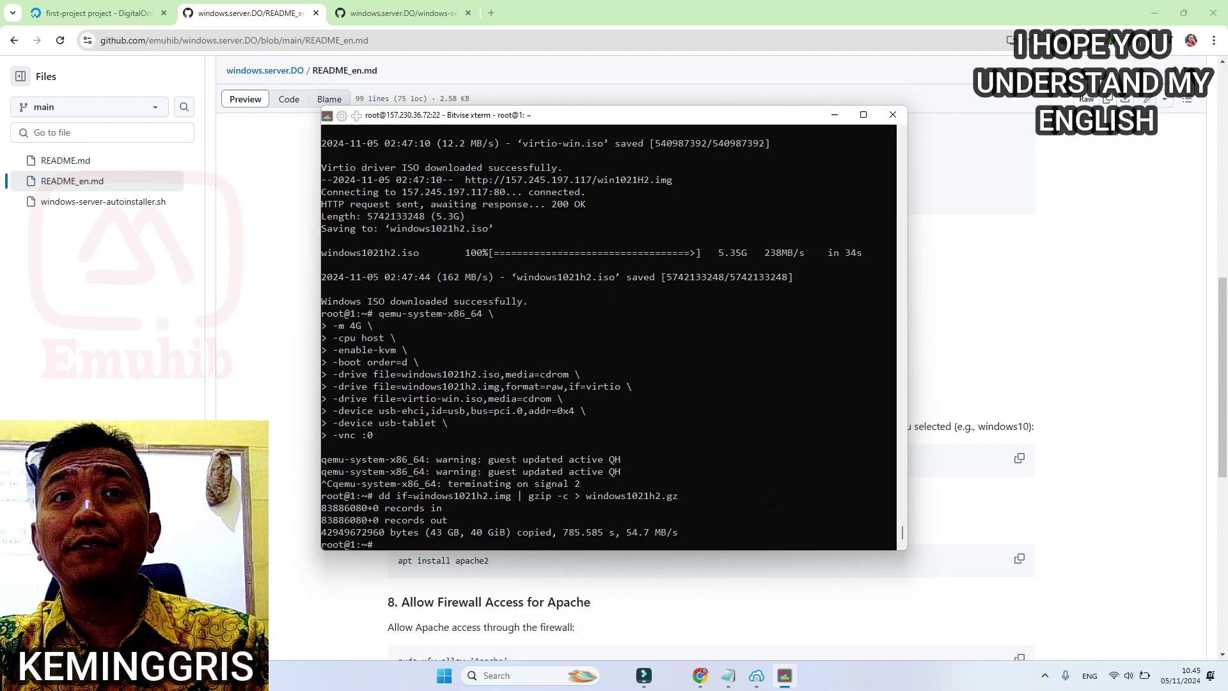
# Step: Install Apache with apt install apache2, answering y
pyautogui.click(1108, 431)
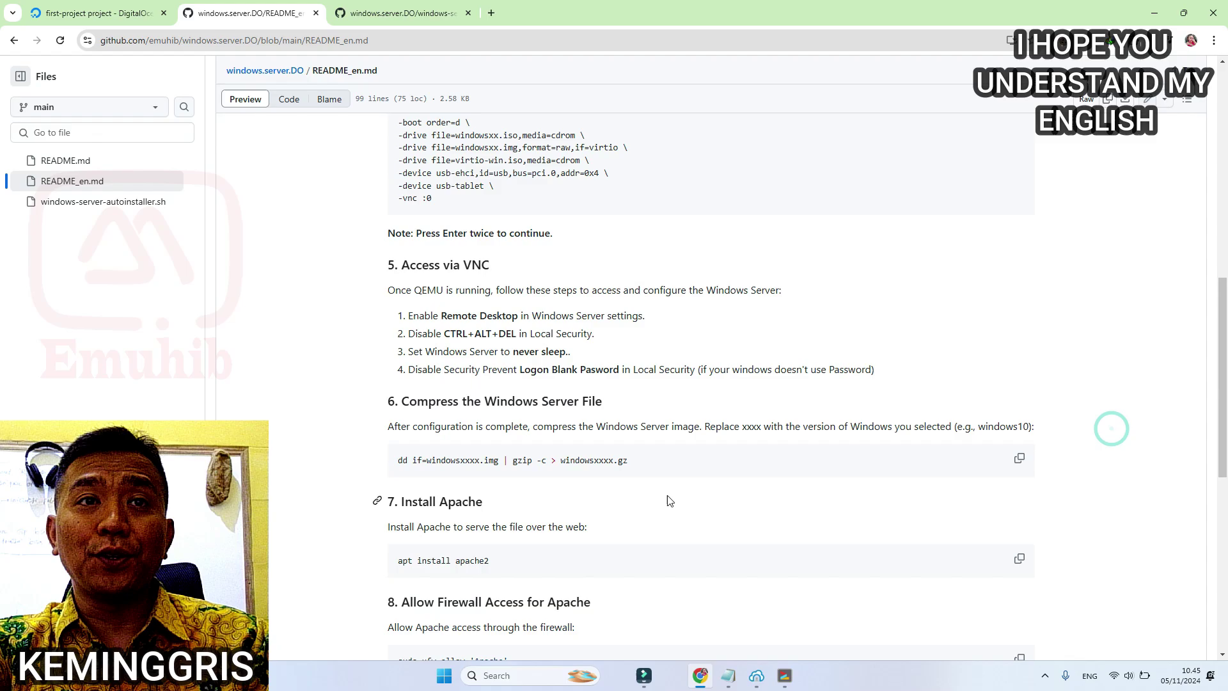
pyautogui.scroll(-2, 619, 425)
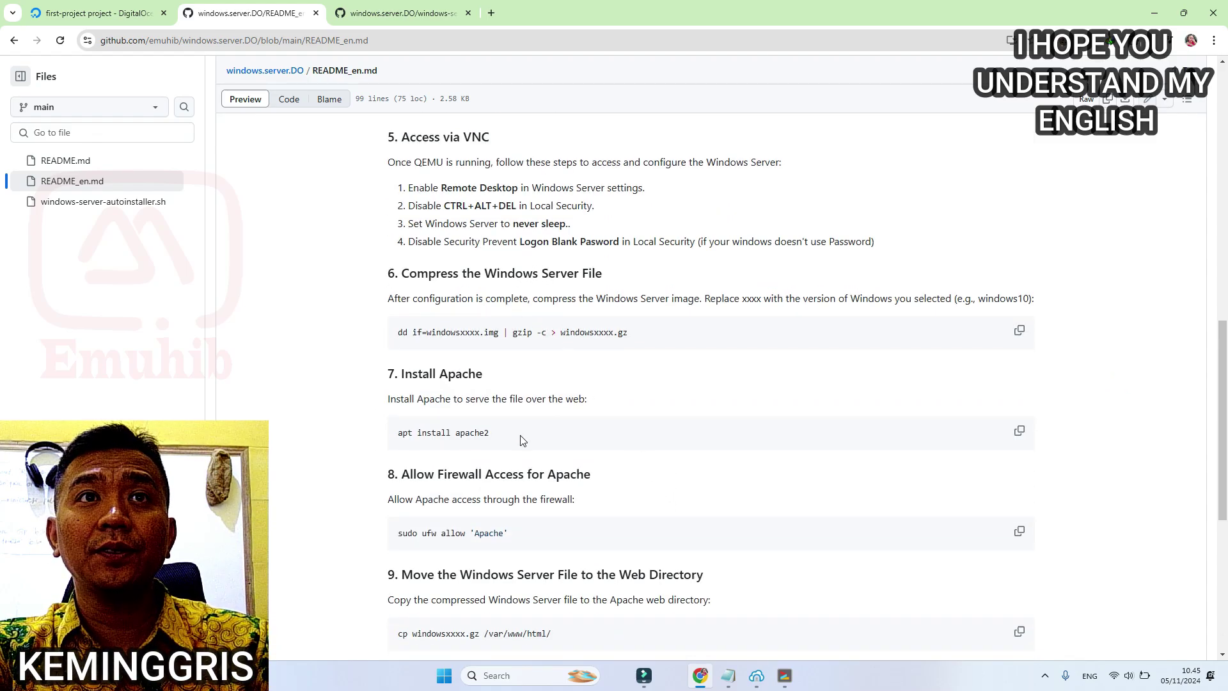
pyautogui.click(1019, 431)
pyautogui.click(784, 676)
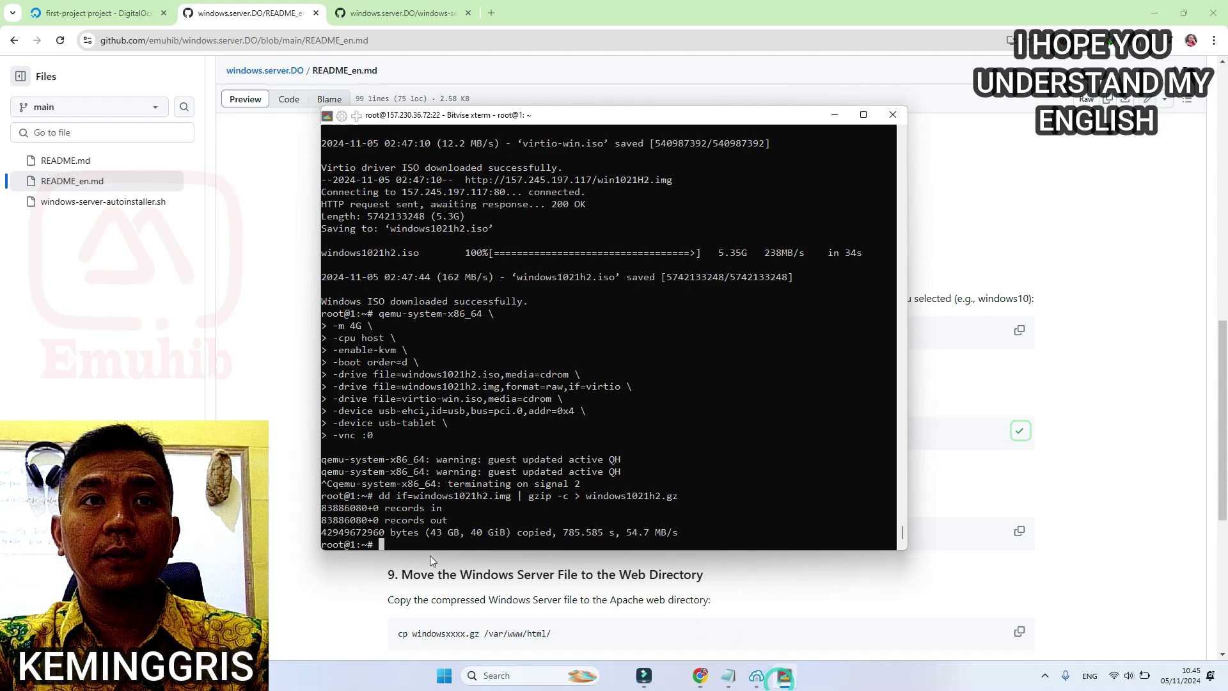
pyautogui.rightClick(417, 545)
pyautogui.press('Return')
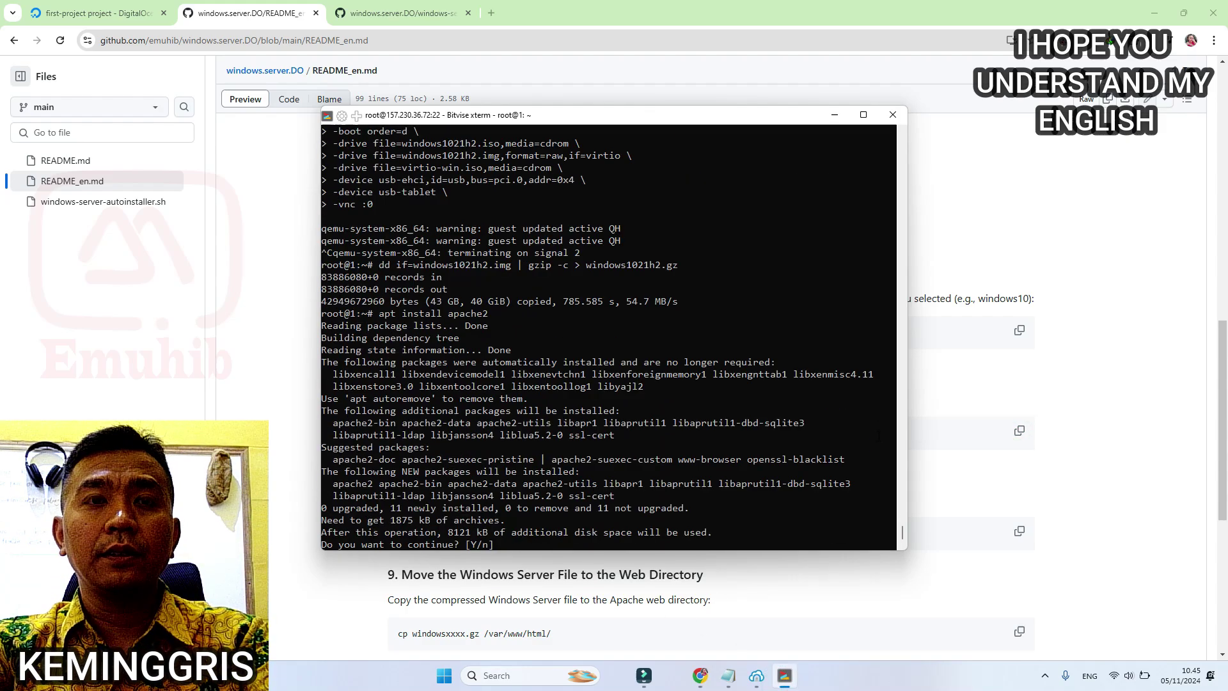
pyautogui.write('y')
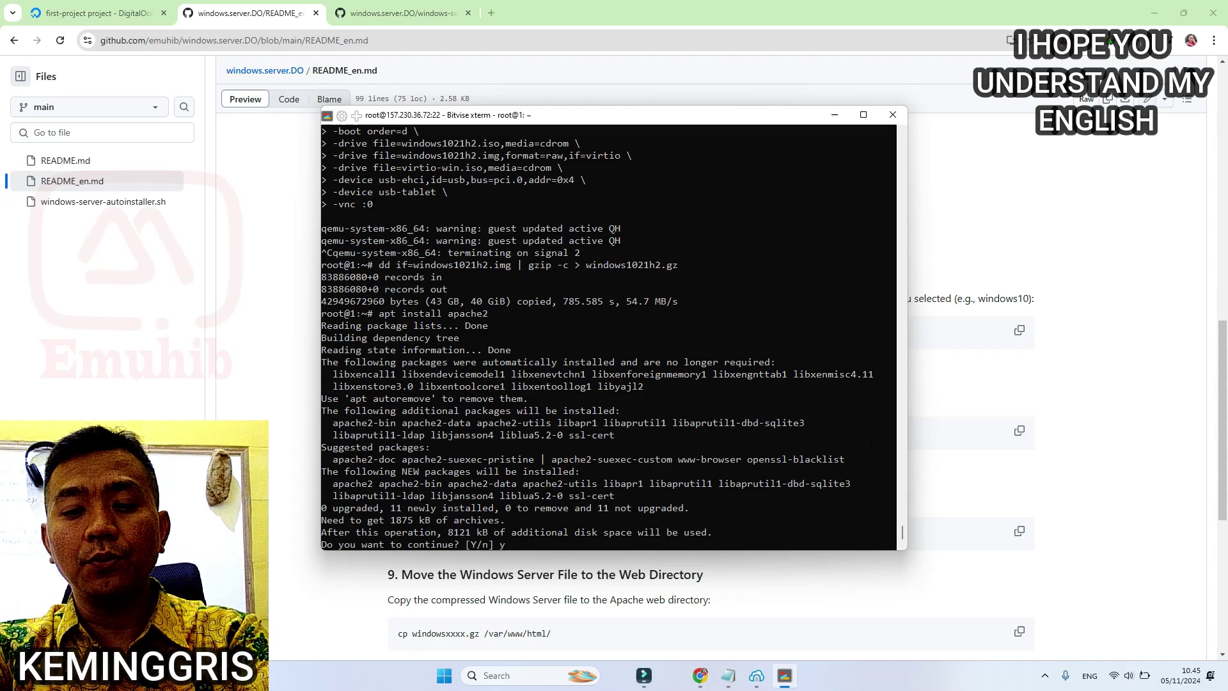
pyautogui.press('Return')
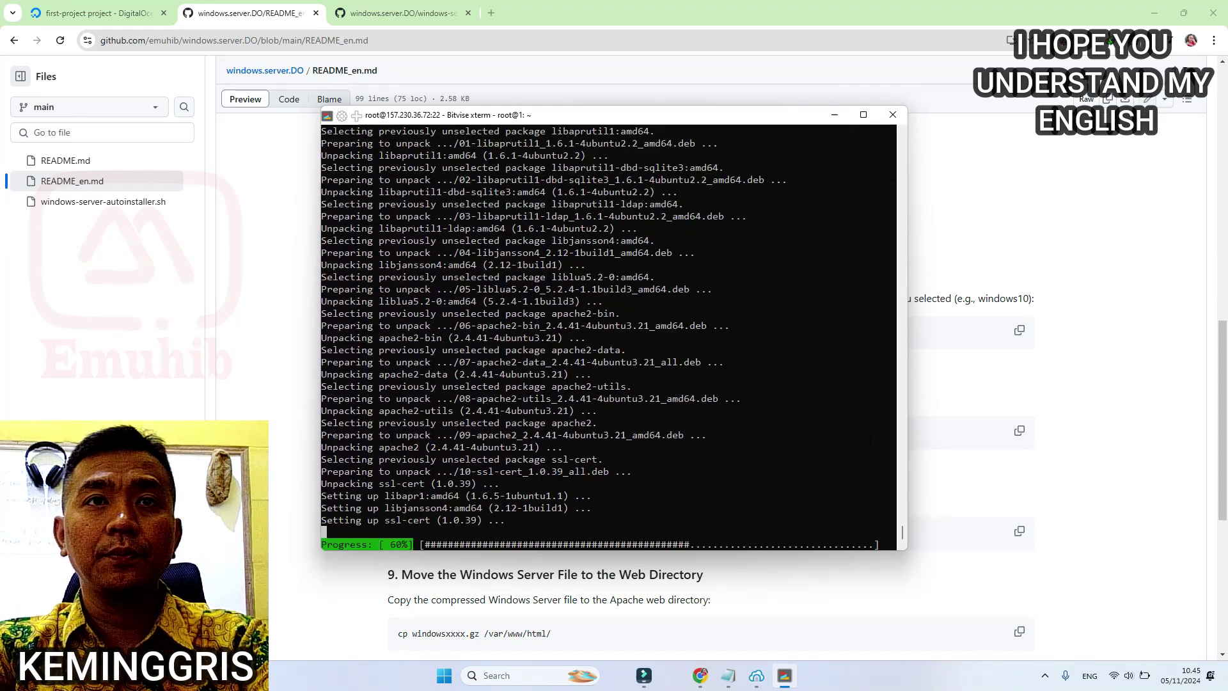
# Step: Allow Apache through the firewall with sudo ufw allow 'Apache'
pyautogui.hotkey('alt', 'Tab')
pyautogui.scroll(-2, 505, 376)
pyautogui.click(1020, 403)
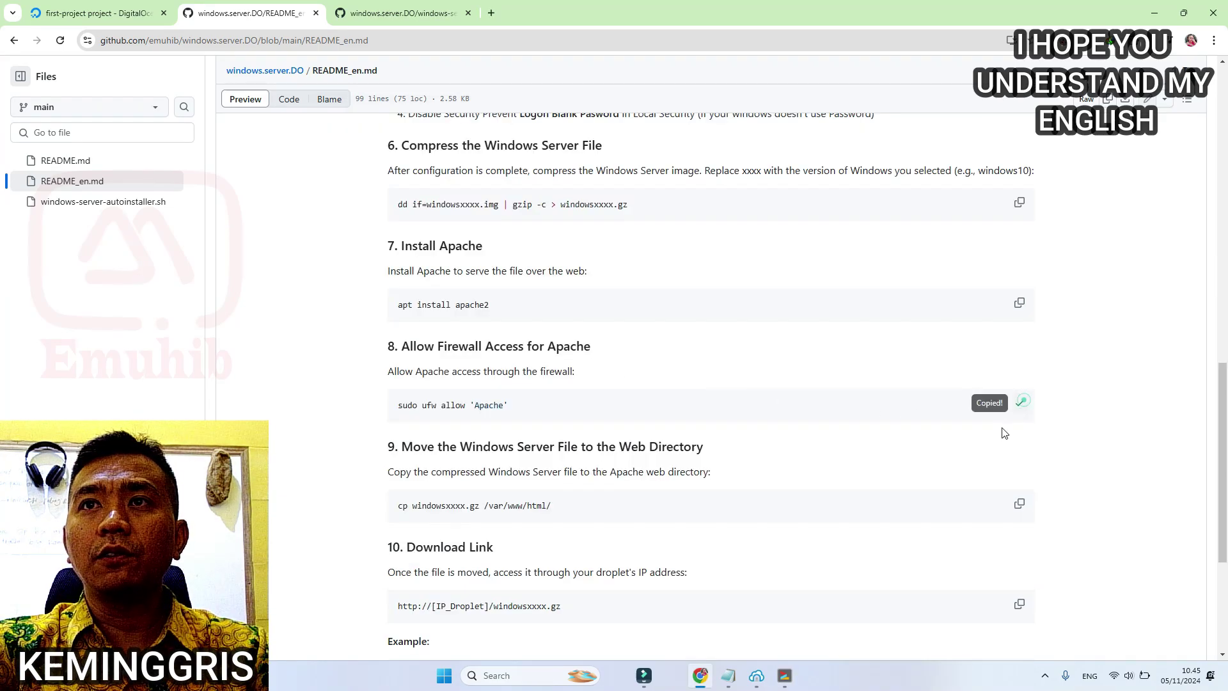
pyautogui.click(785, 676)
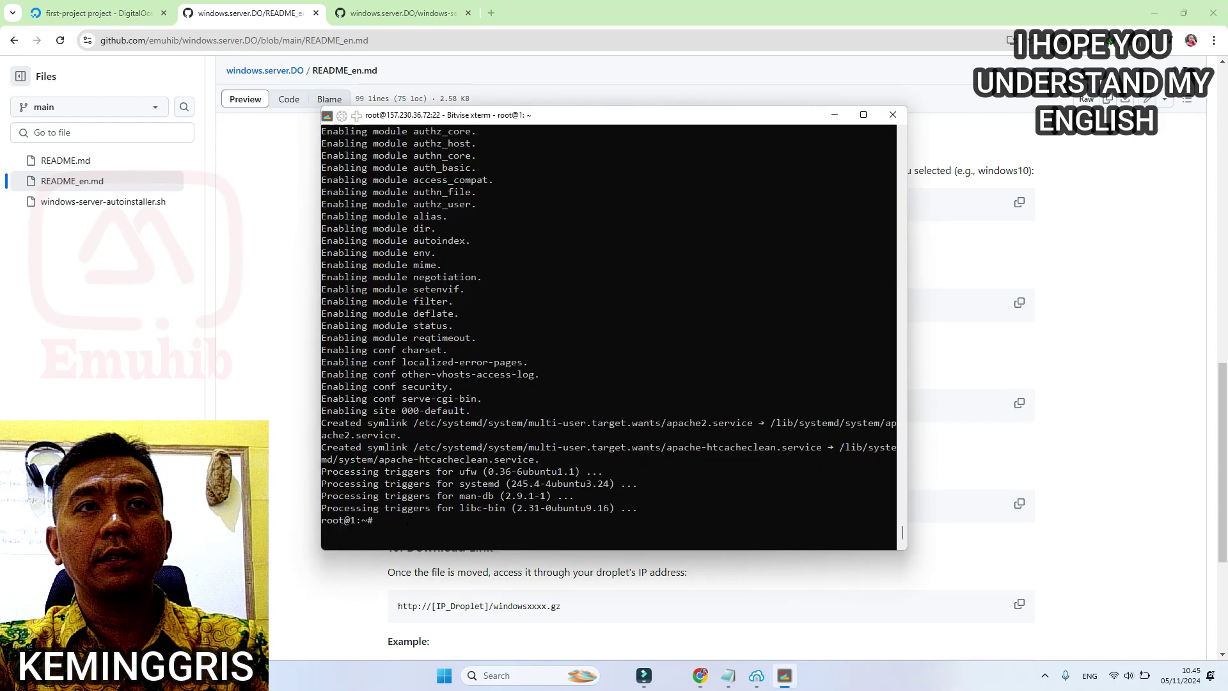
pyautogui.press('shift+Insert')
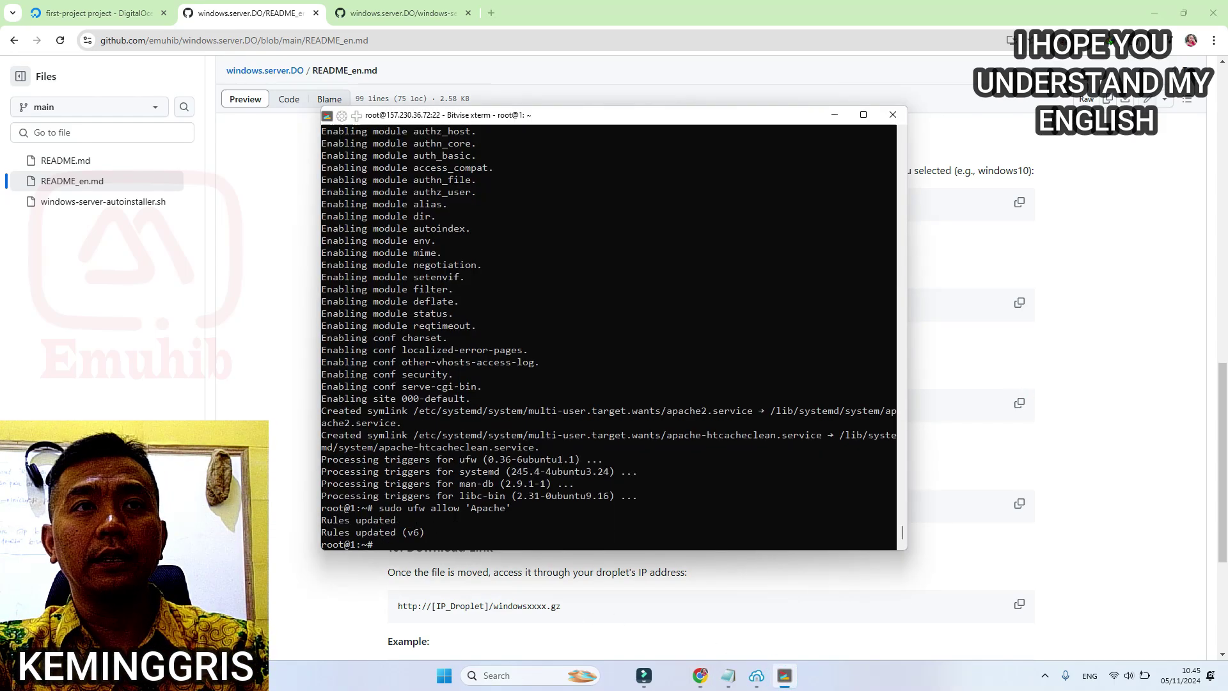
pyautogui.click(1072, 509)
# Step: Fix the Notepad cp line so it reads 'cp windows1021h2.gz /var/www/html/'
pyautogui.scroll(-2, 561, 489)
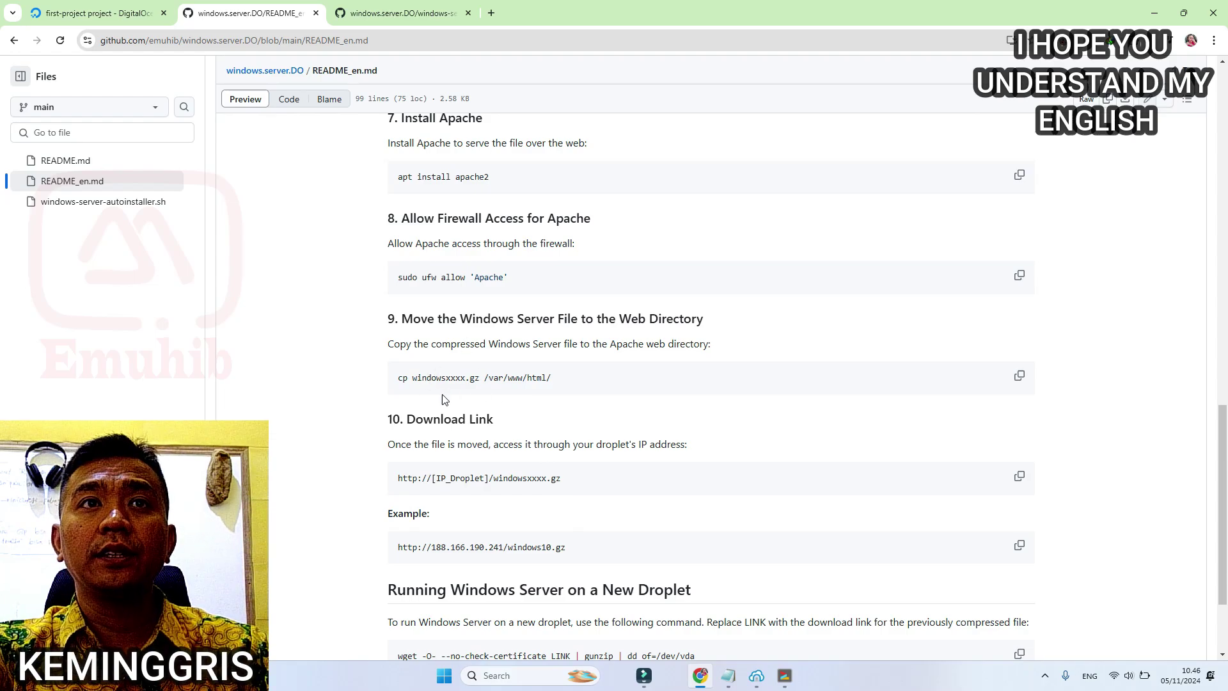
pyautogui.click(1019, 375)
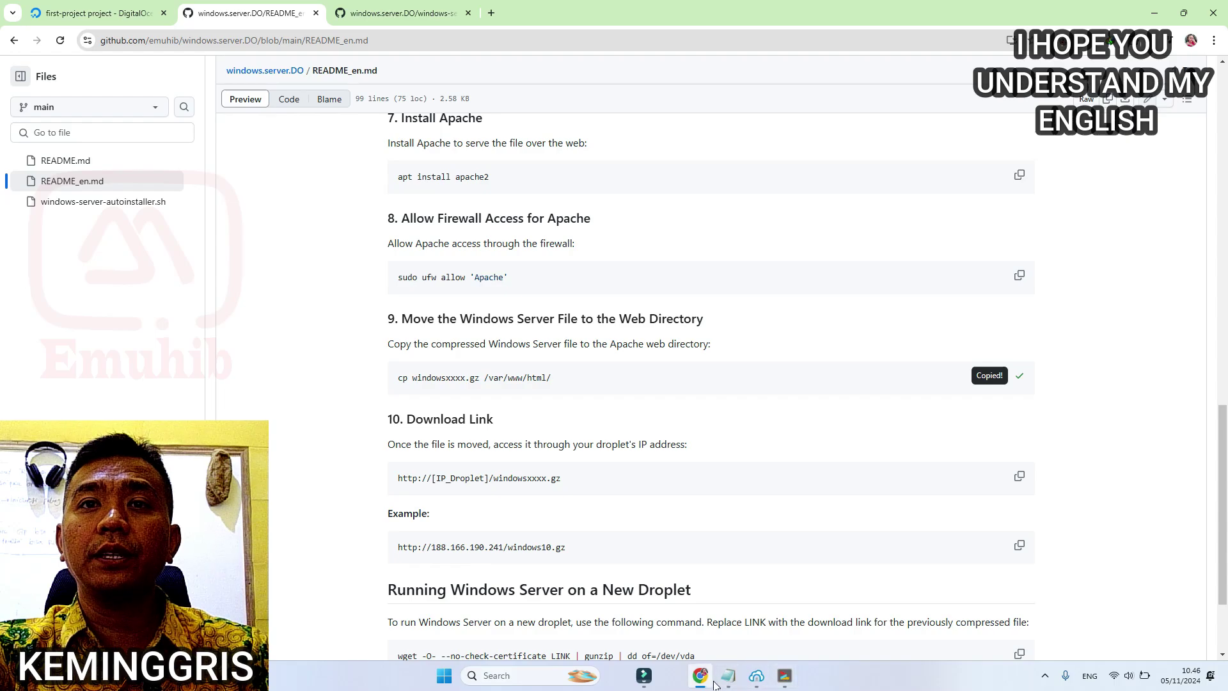
pyautogui.moveTo(446, 378); pyautogui.dragTo(468, 378)
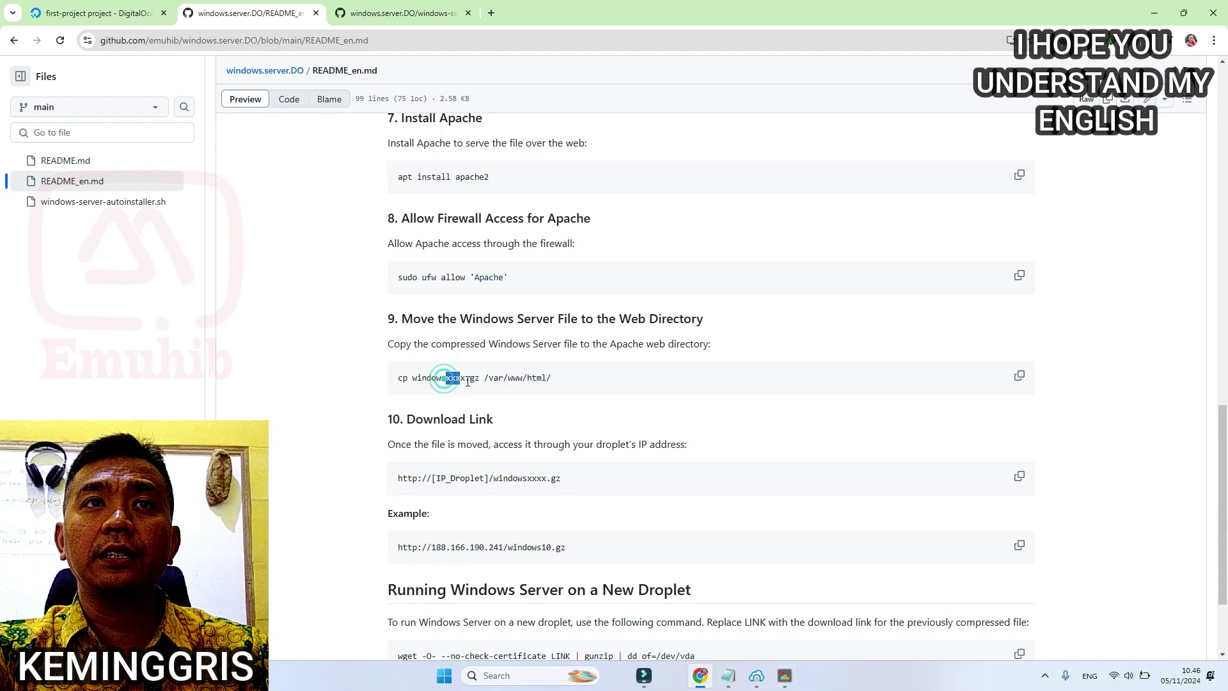
pyautogui.click(728, 676)
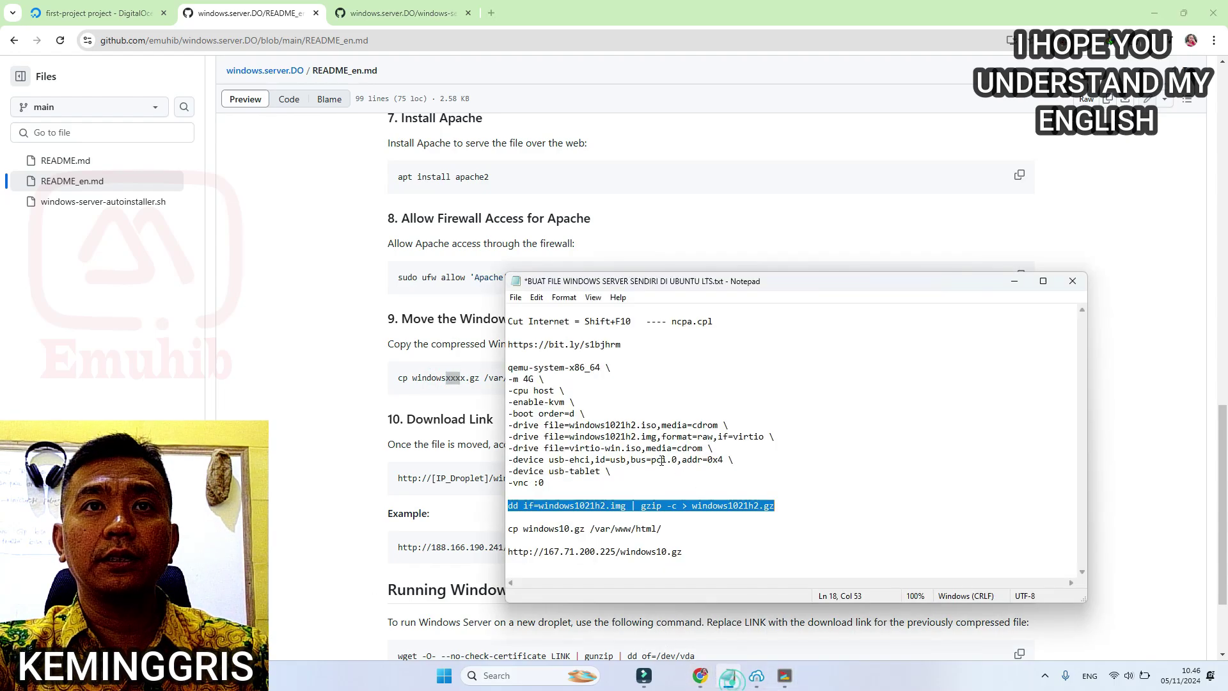
pyautogui.click(664, 530)
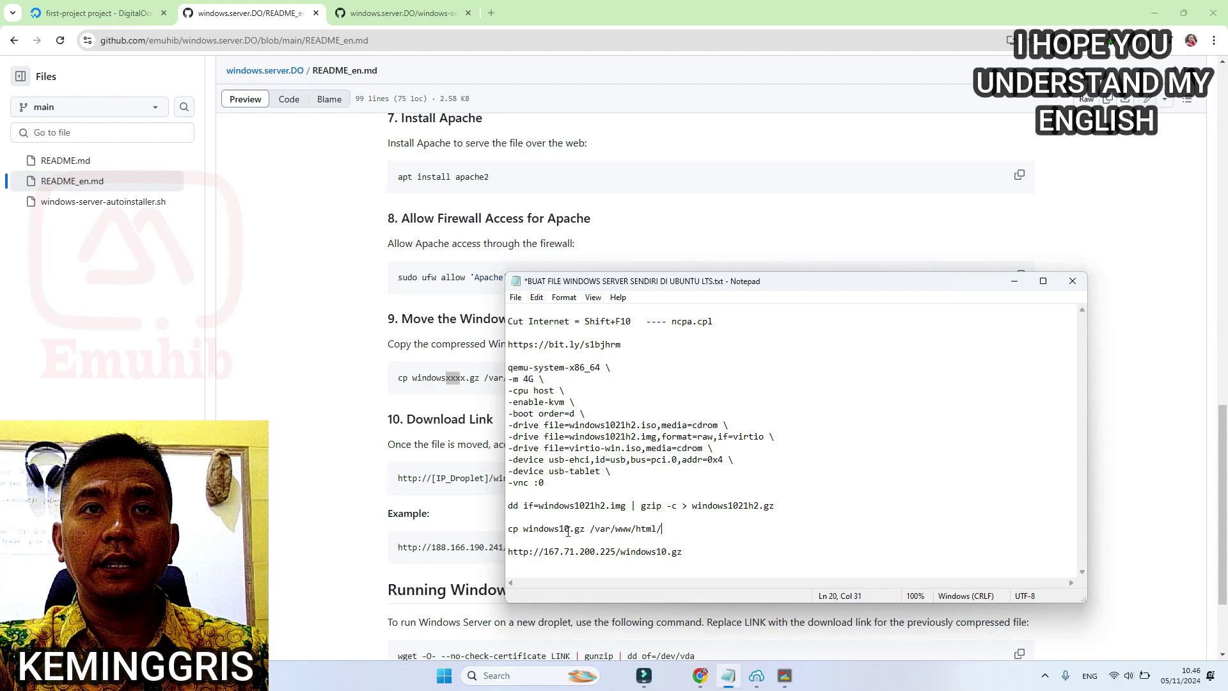
pyautogui.write('21h')
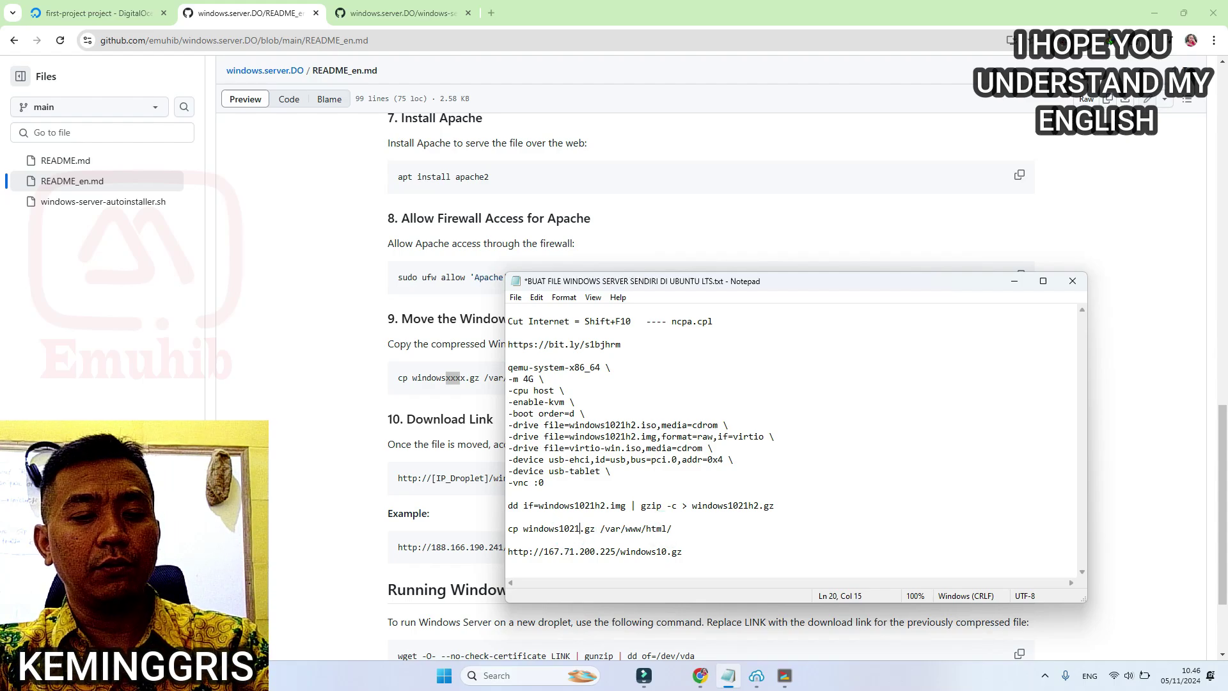
pyautogui.write('2')
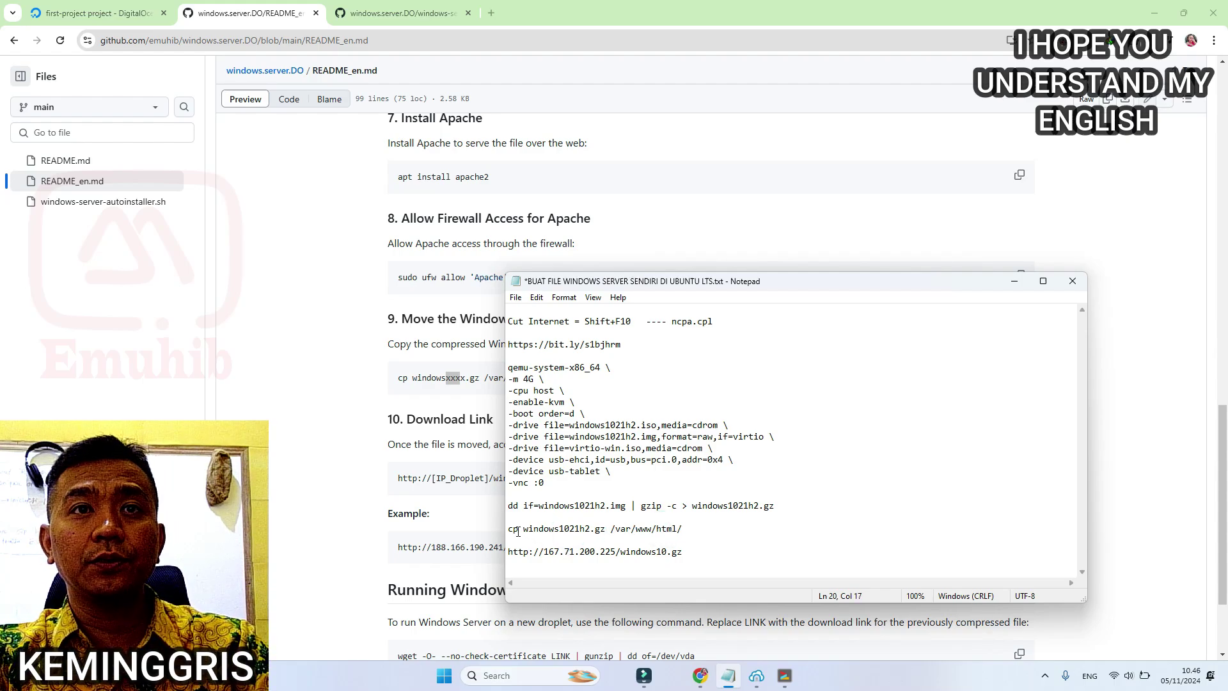
# Step: Run the corrected cp command on the droplet to copy windows1021h2.gz into /var/www/html/
pyautogui.moveTo(511, 528); pyautogui.dragTo(691, 528)
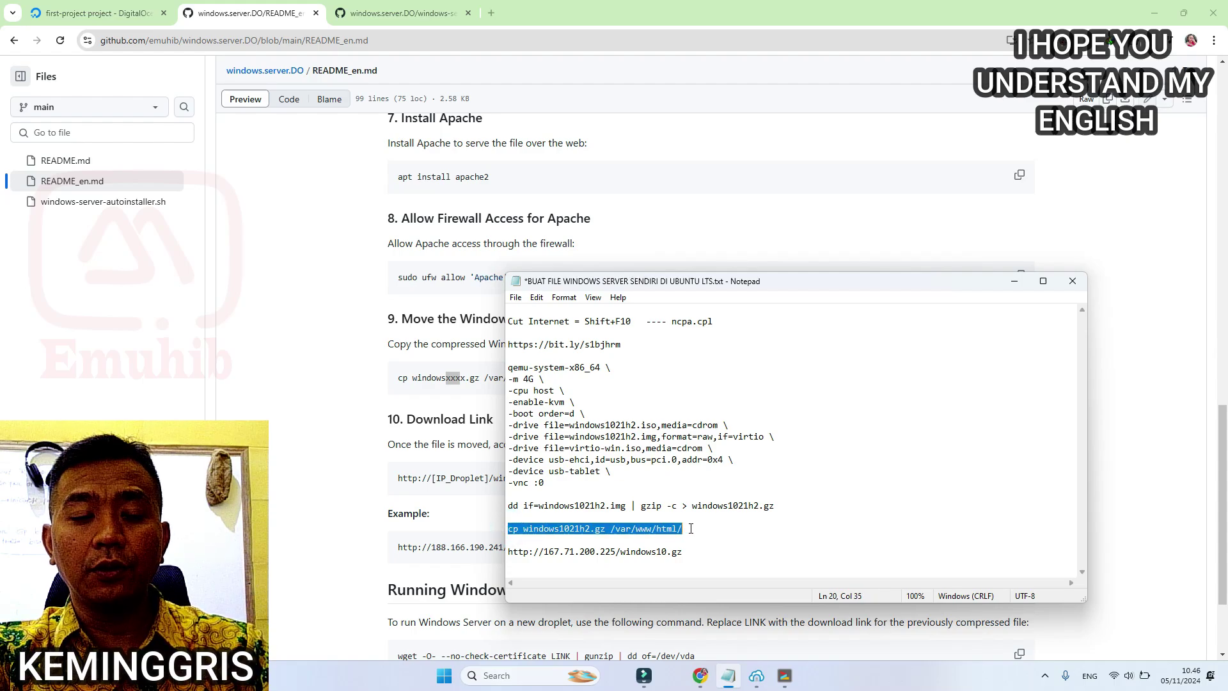
pyautogui.click(784, 676)
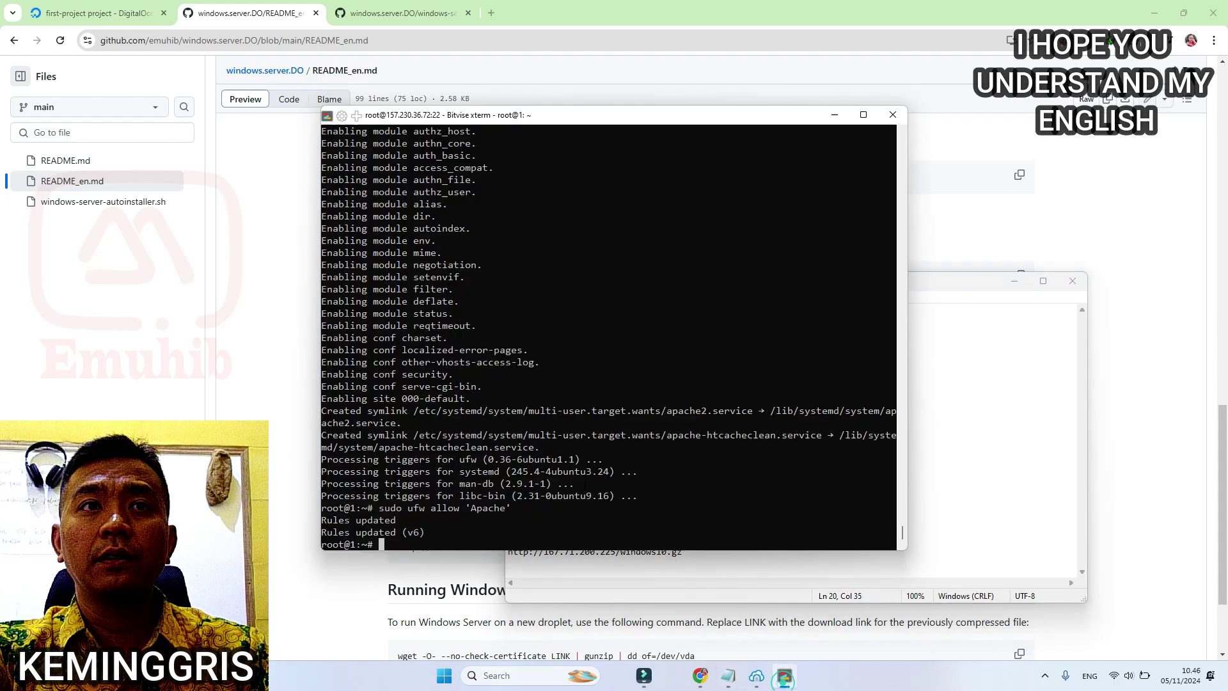
pyautogui.rightClick(745, 542)
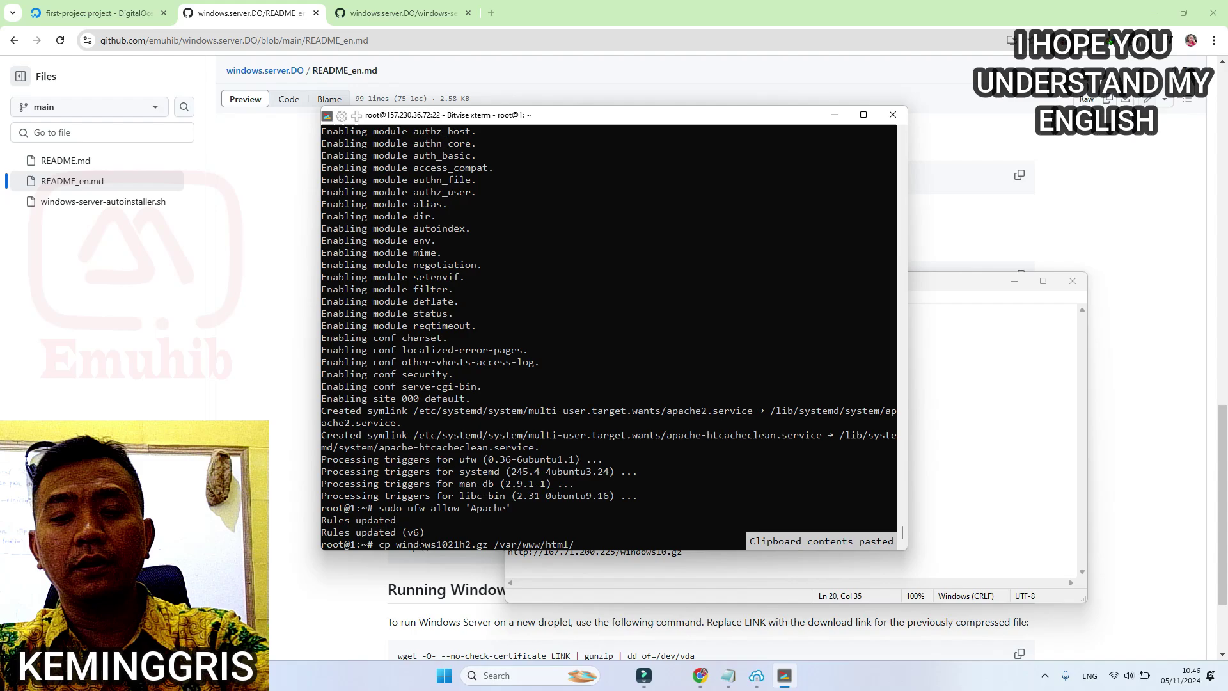
pyautogui.press('Return')
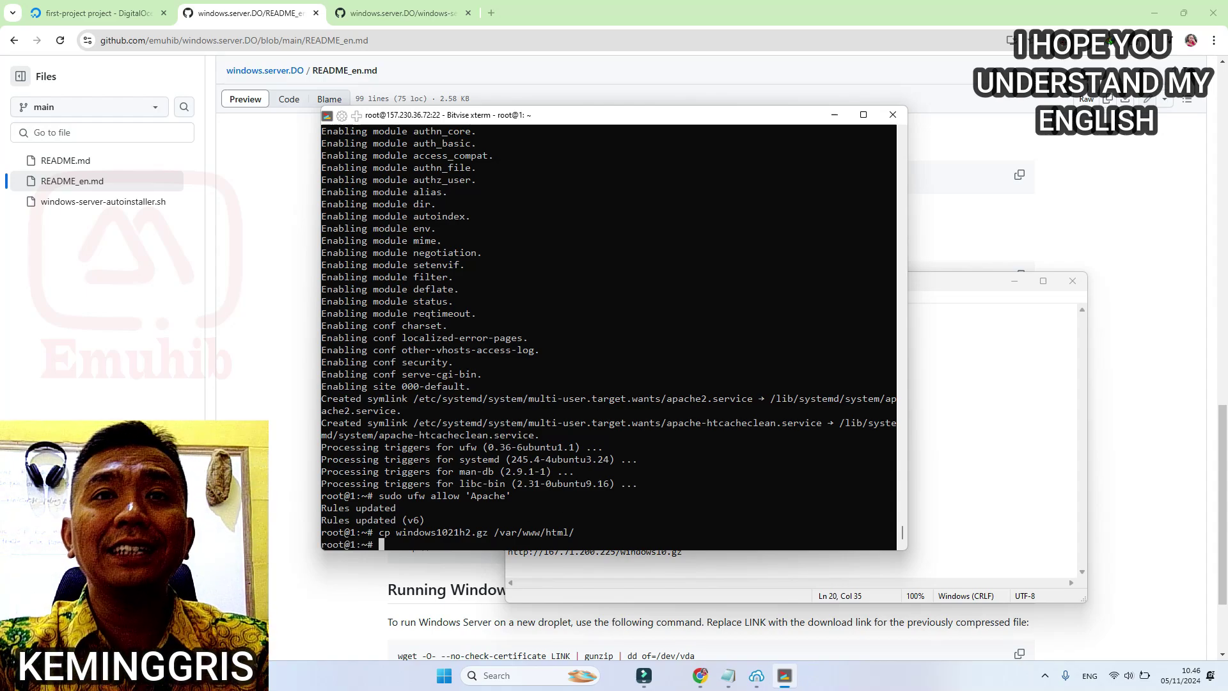
# Step: Copy the droplet's IP address 157.230.36.72 from the DigitalOcean project page
pyautogui.click(895, 117)
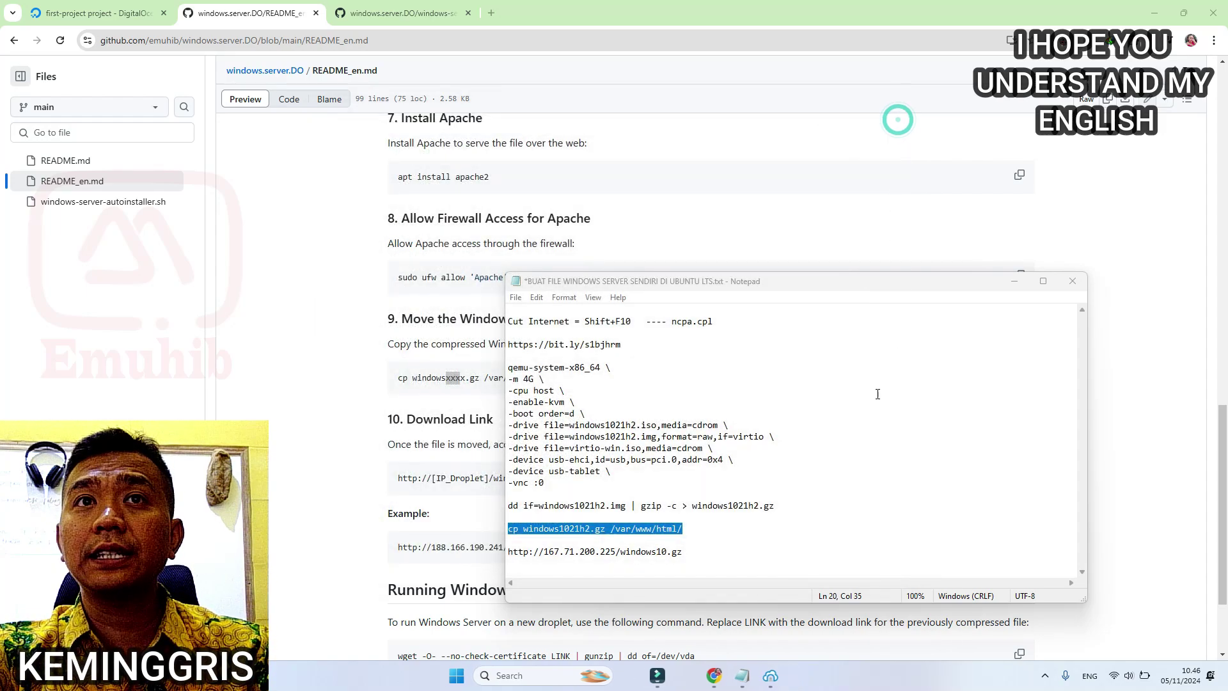
pyautogui.click(99, 14)
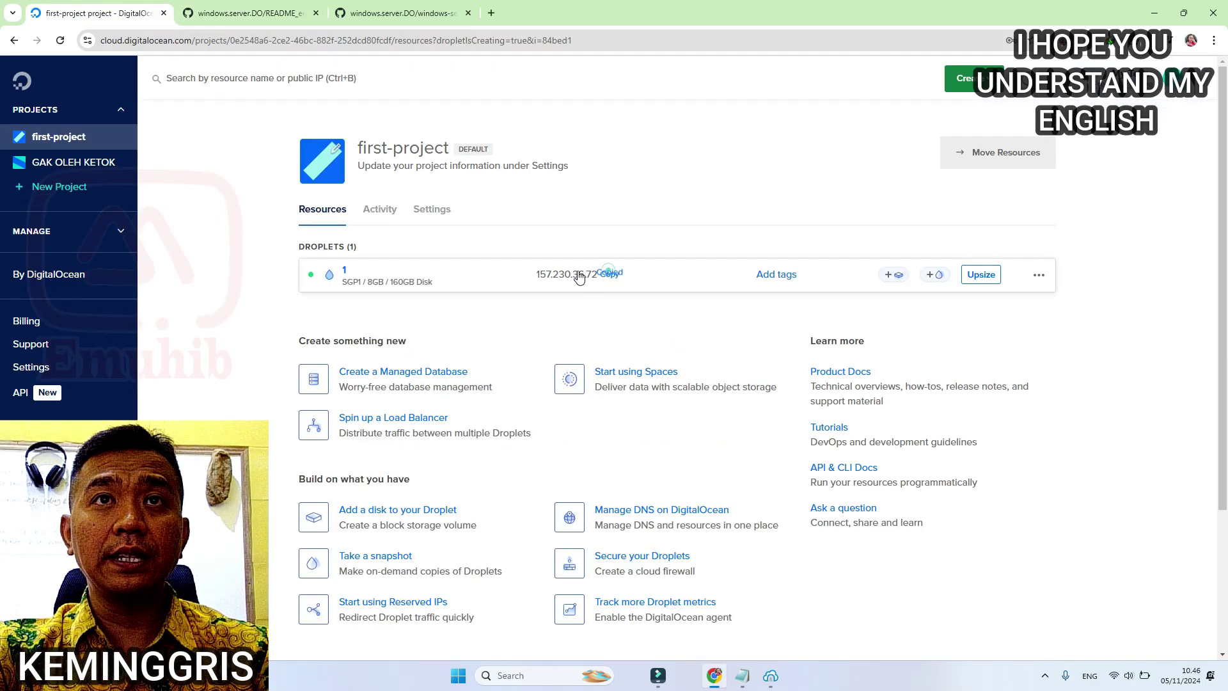
pyautogui.click(607, 271)
pyautogui.hotkey('ctrl', 'Tab')
pyautogui.scroll(-3, 765, 472)
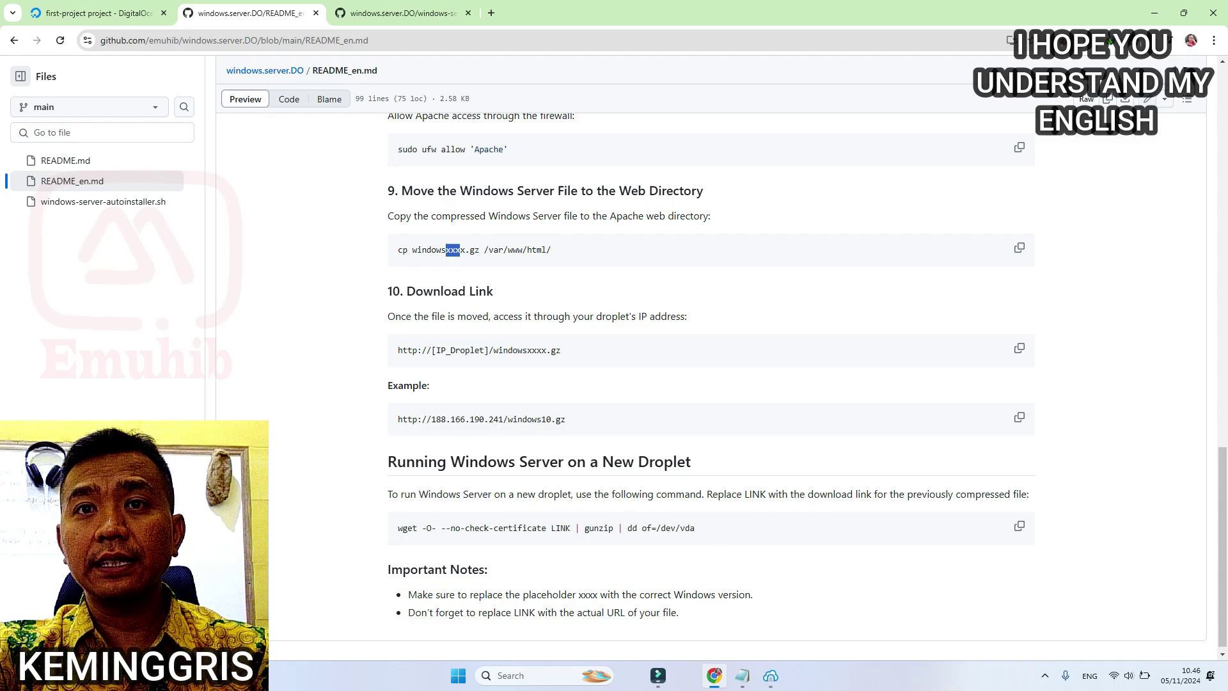
pyautogui.click(742, 675)
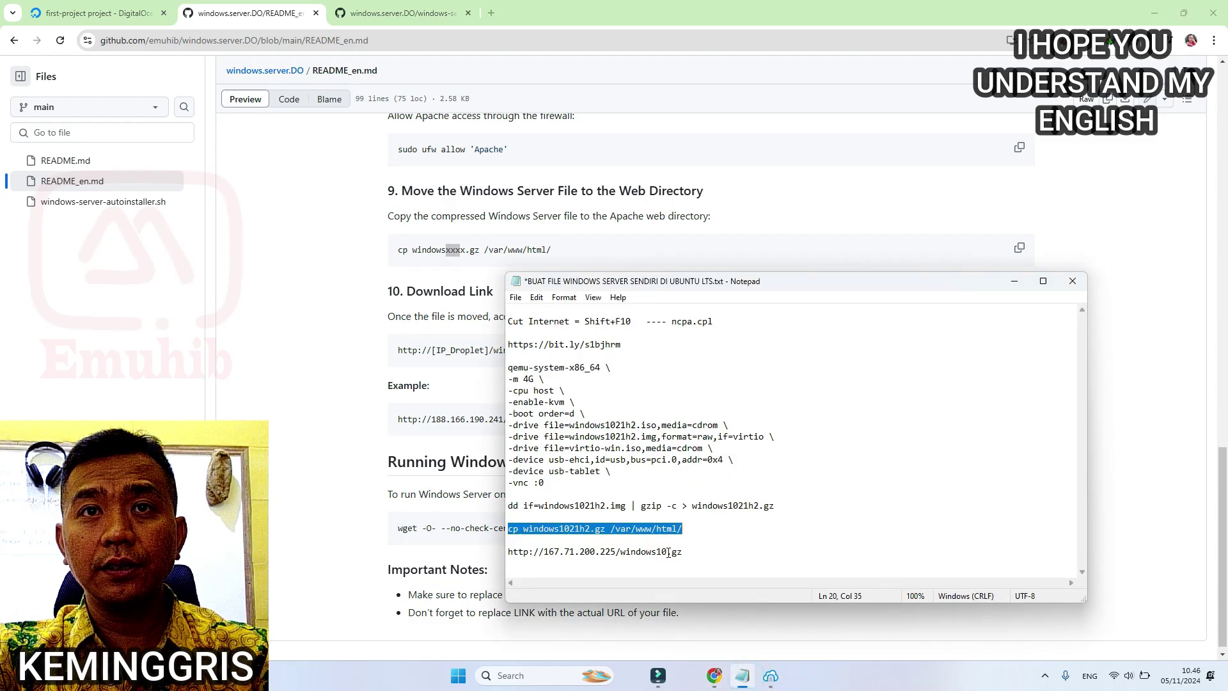
pyautogui.click(670, 552)
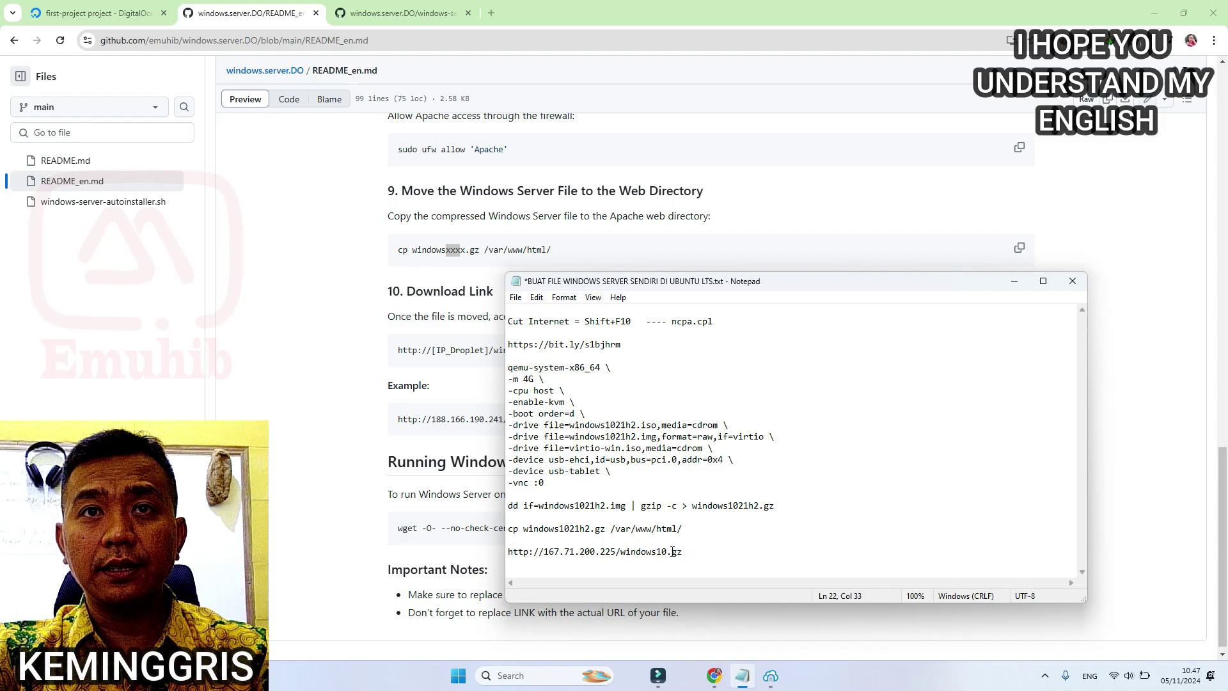
pyautogui.write('21')
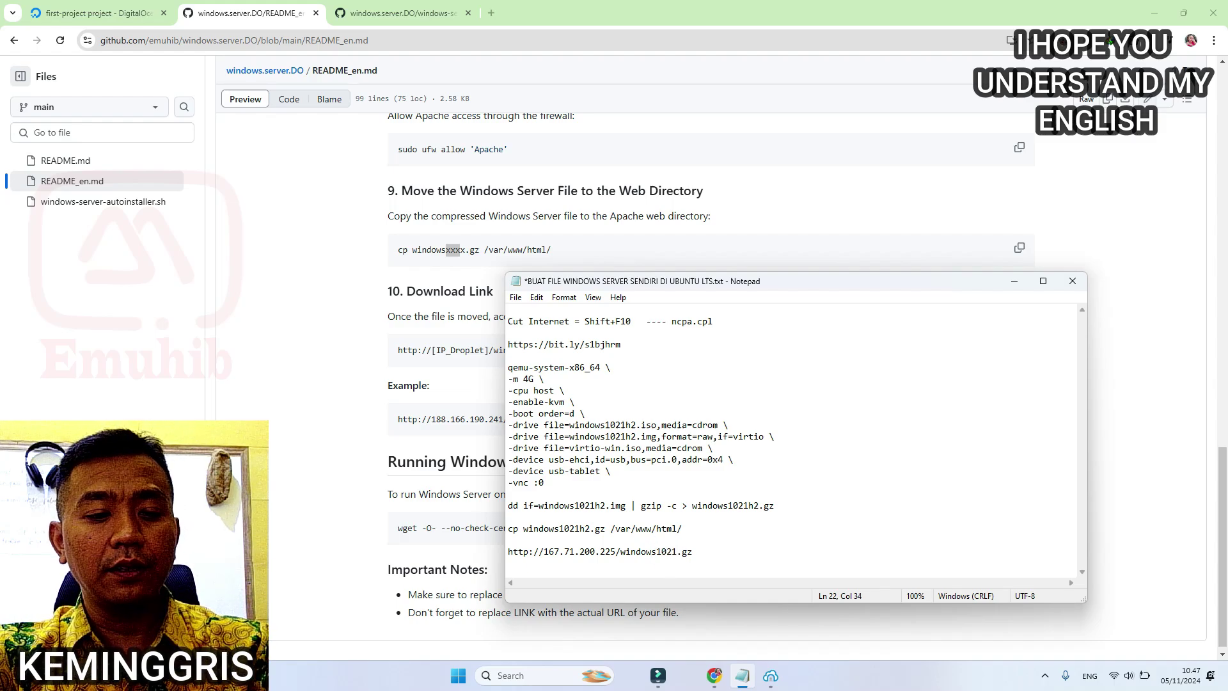
pyautogui.write('h')
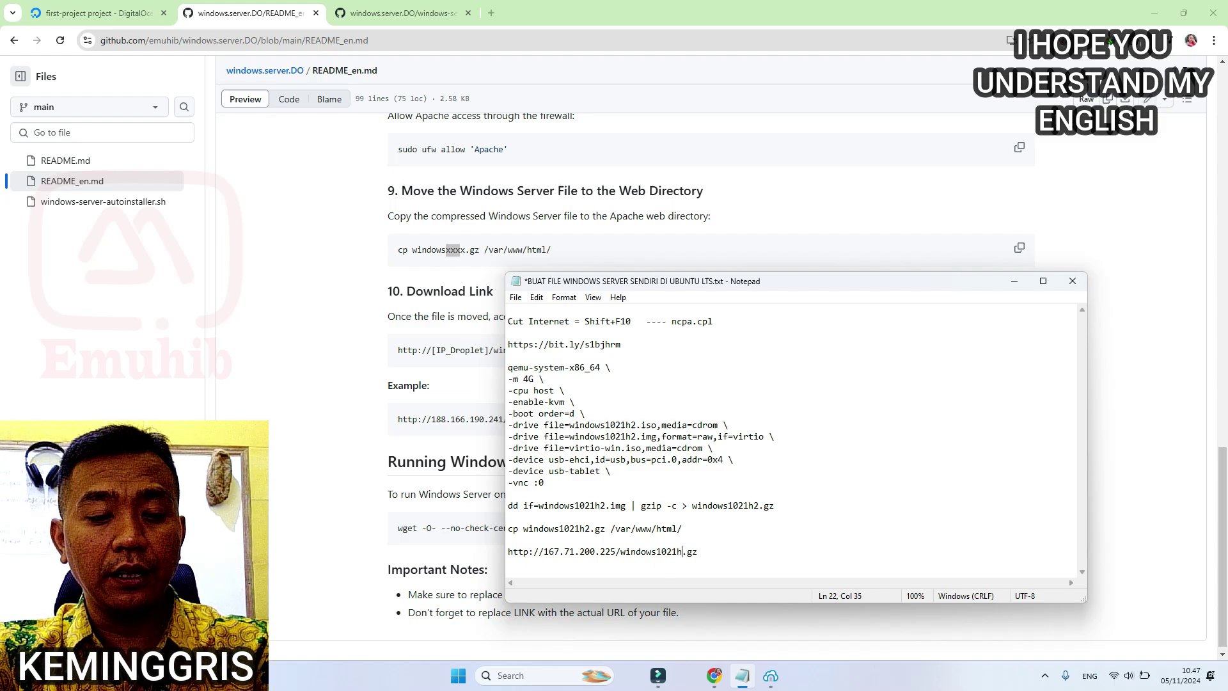
pyautogui.write('2')
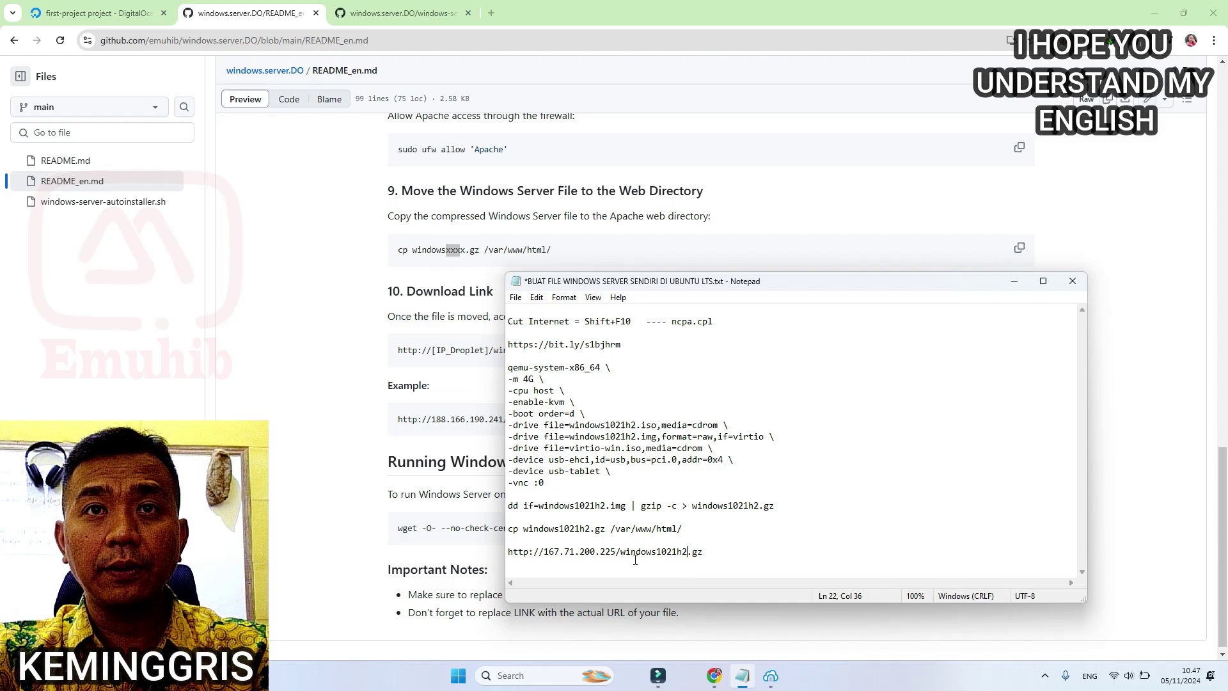
pyautogui.moveTo(616, 552); pyautogui.dragTo(550, 555)
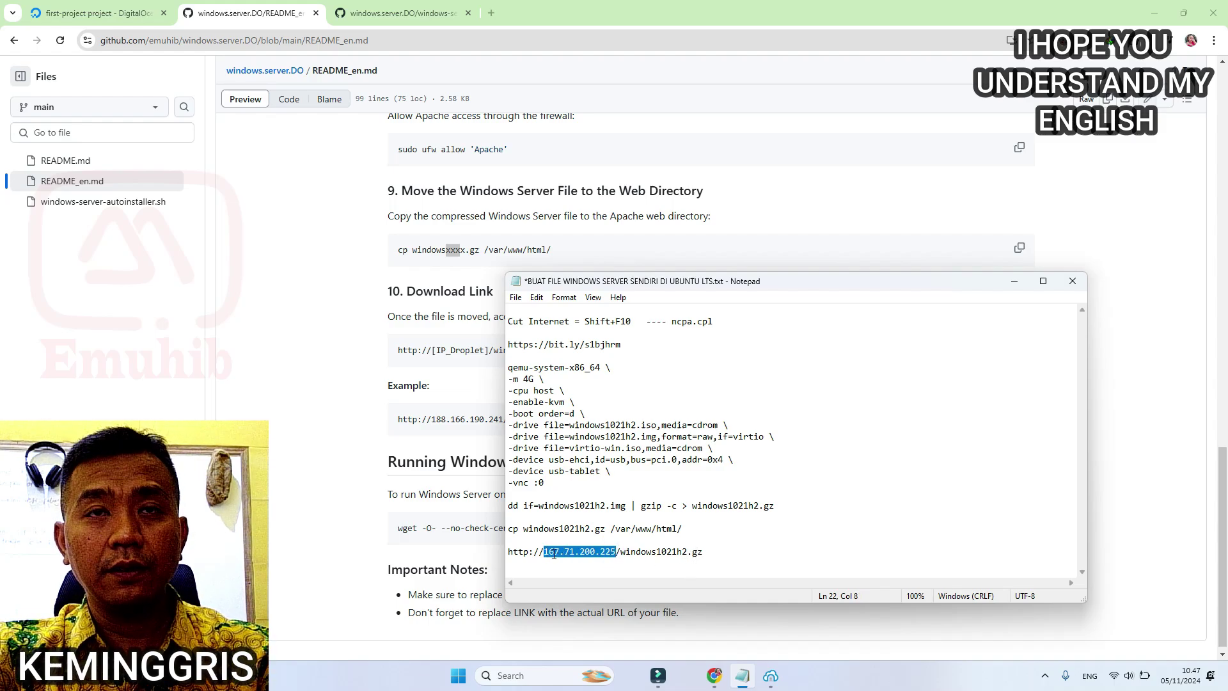
pyautogui.write('157.230.36.72')
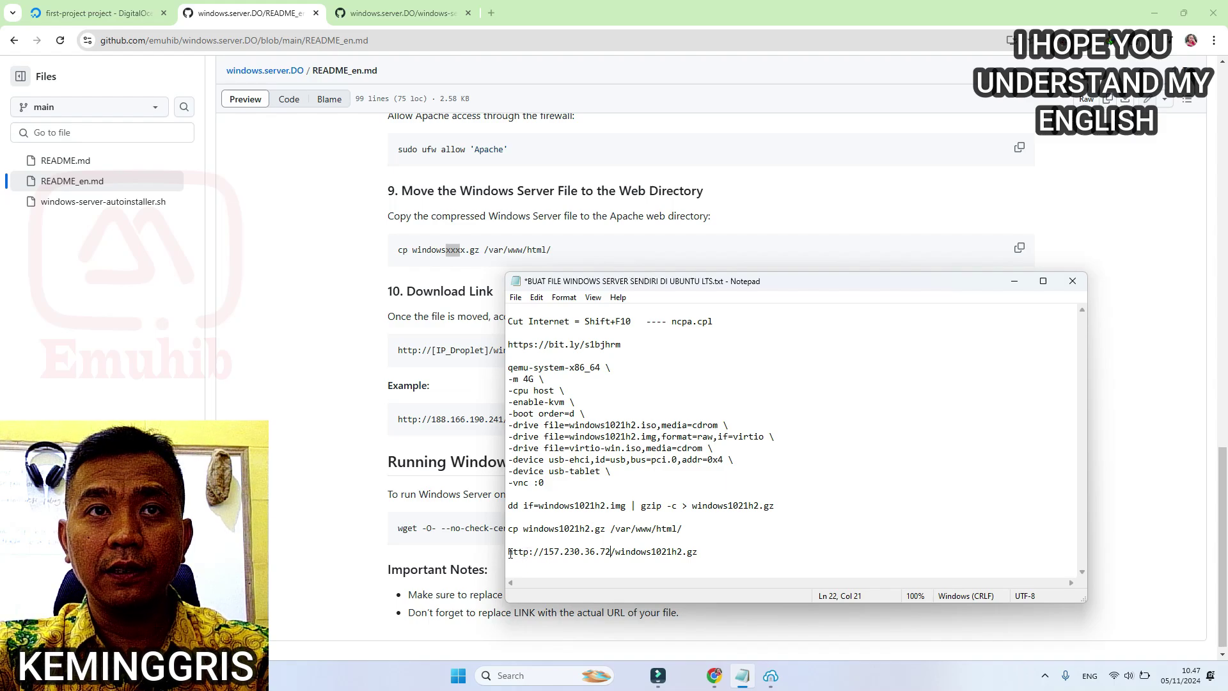
pyautogui.moveTo(509, 553); pyautogui.dragTo(700, 559)
pyautogui.hotkey('ctrl', 'c')
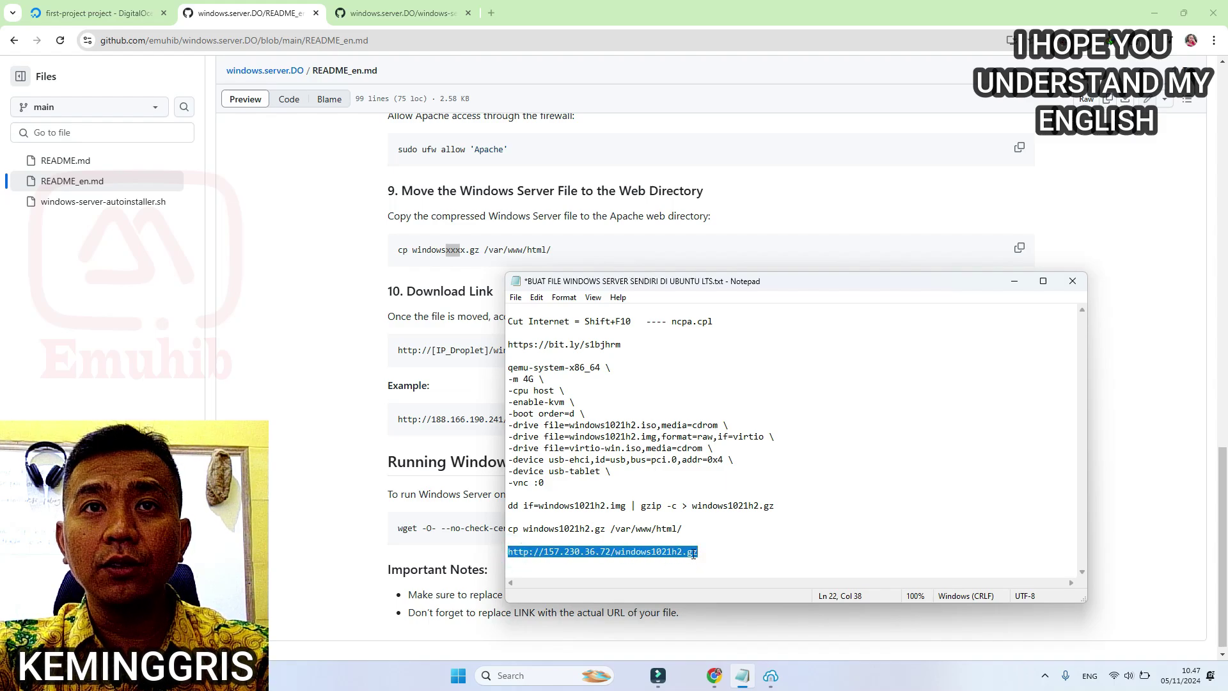
pyautogui.click(531, 25)
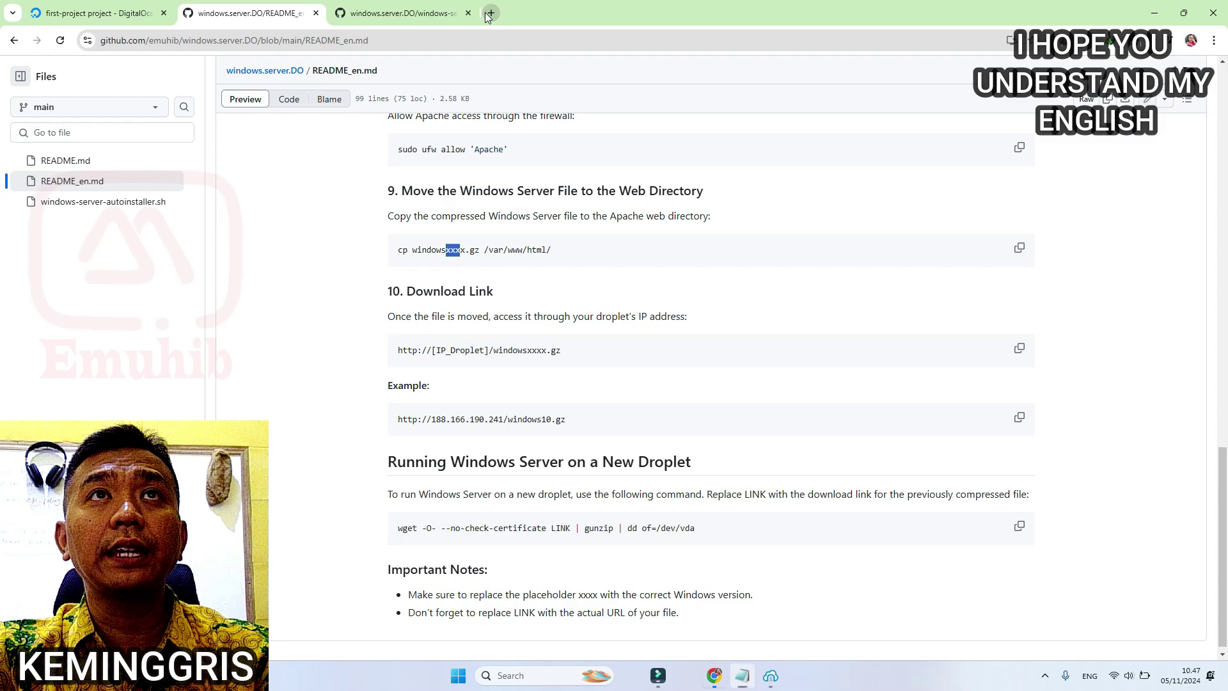
pyautogui.hotkey('ctrl', 't')
pyautogui.click(494, 38)
pyautogui.hotkey('ctrl', 'v')
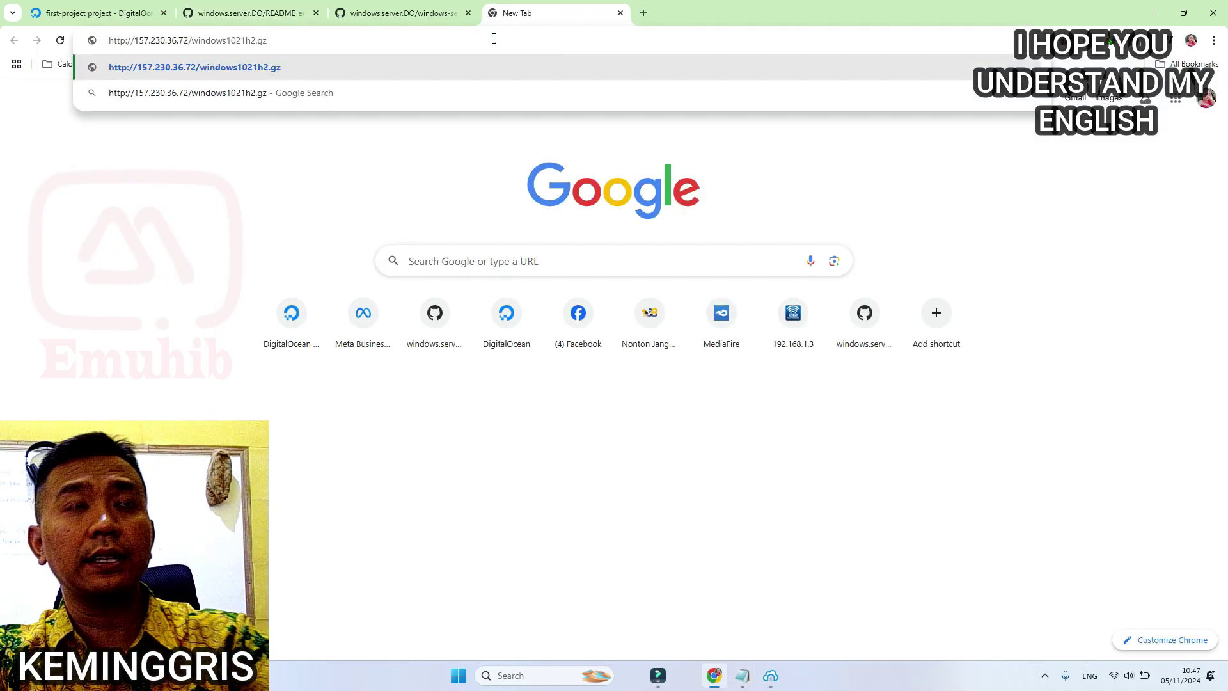
pyautogui.press('Return')
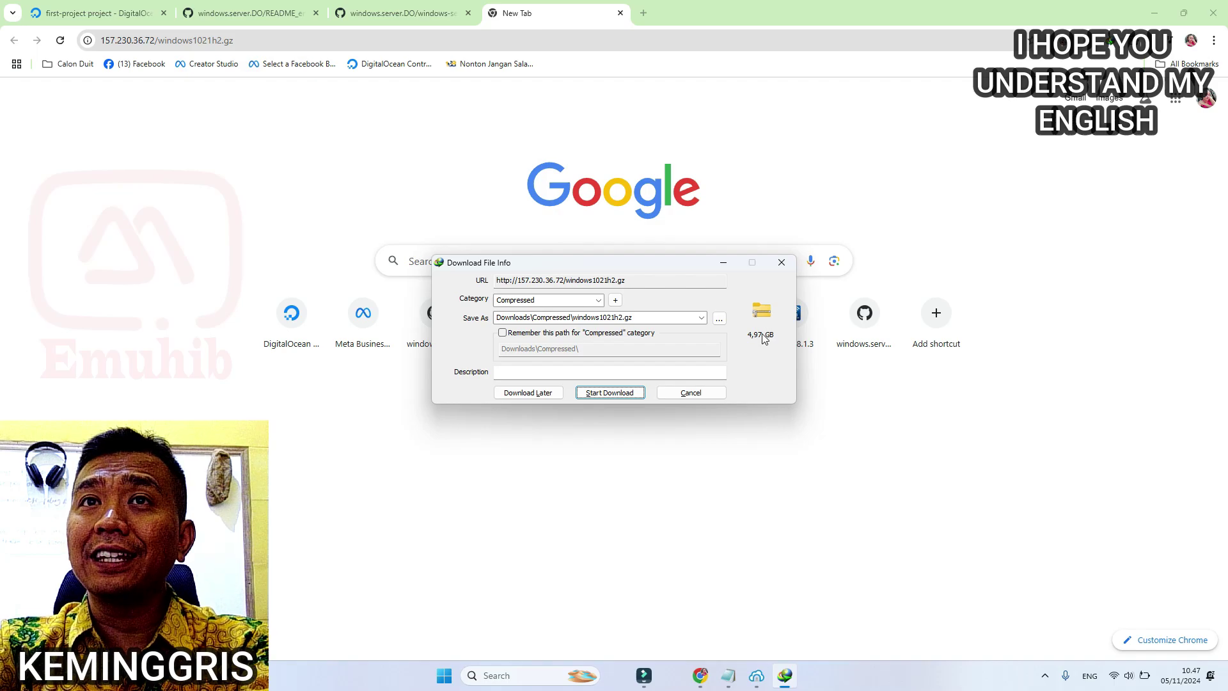
pyautogui.click(781, 262)
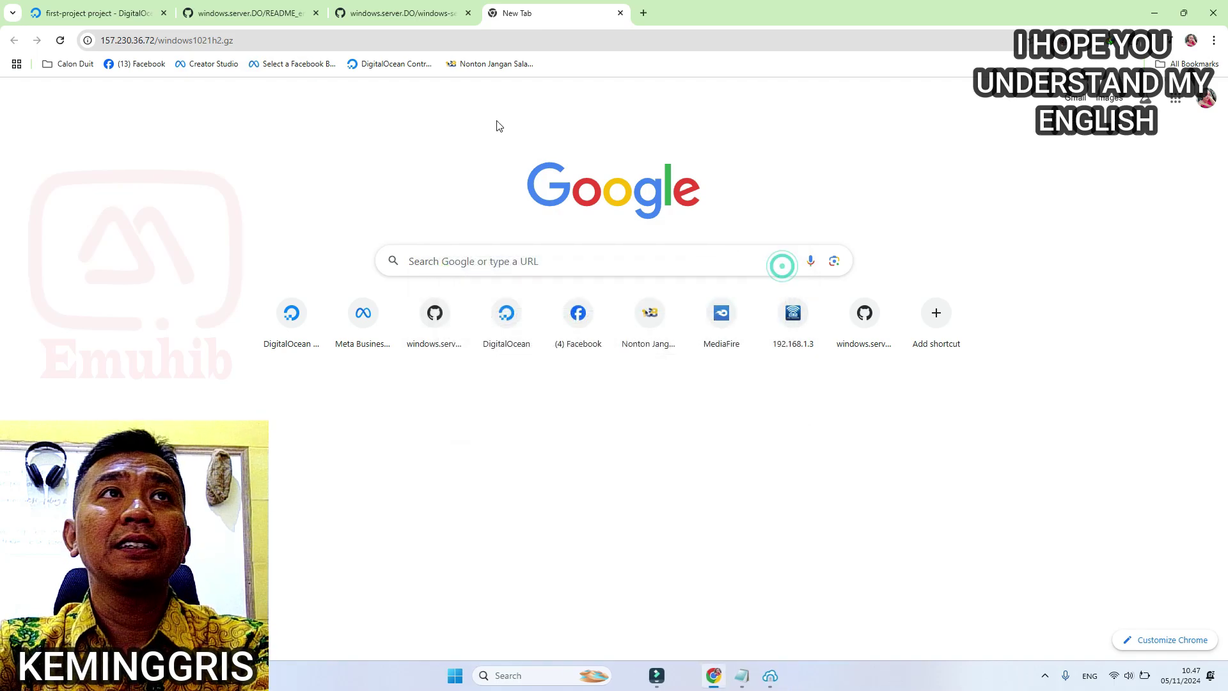
pyautogui.click(82, 18)
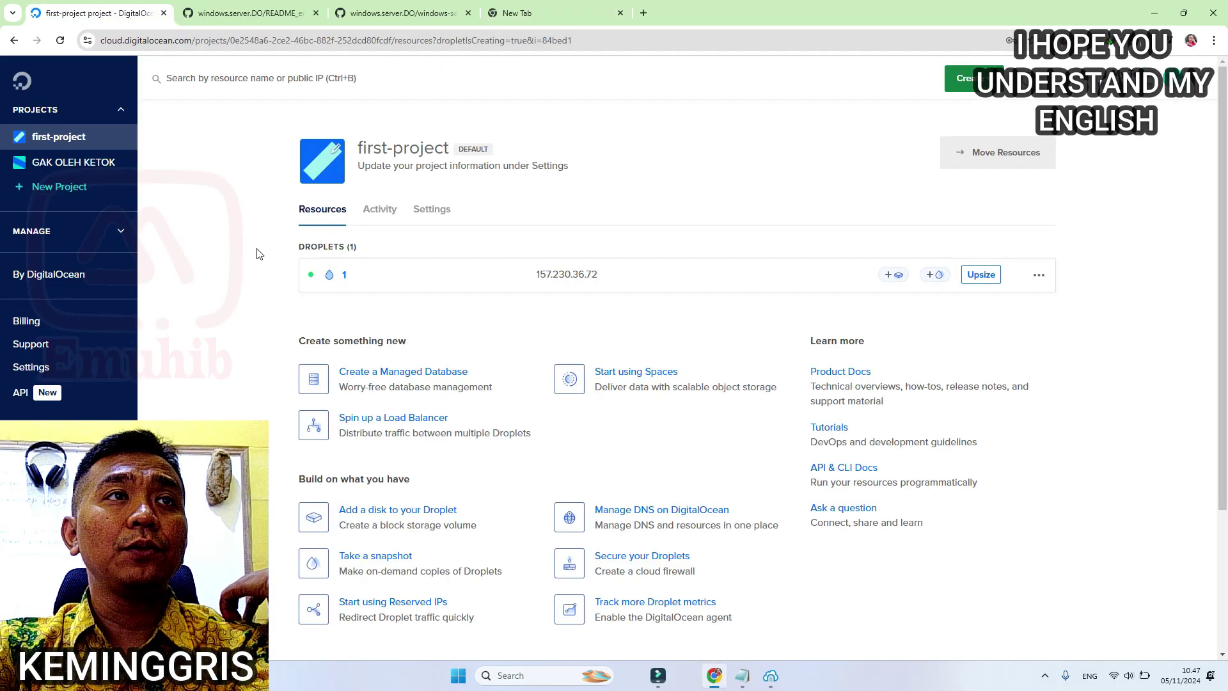
# Step: Start a Custom Images 'Import via URL' in Backups & Snapshots using the windows1021h2.gz link
pyautogui.click(114, 233)
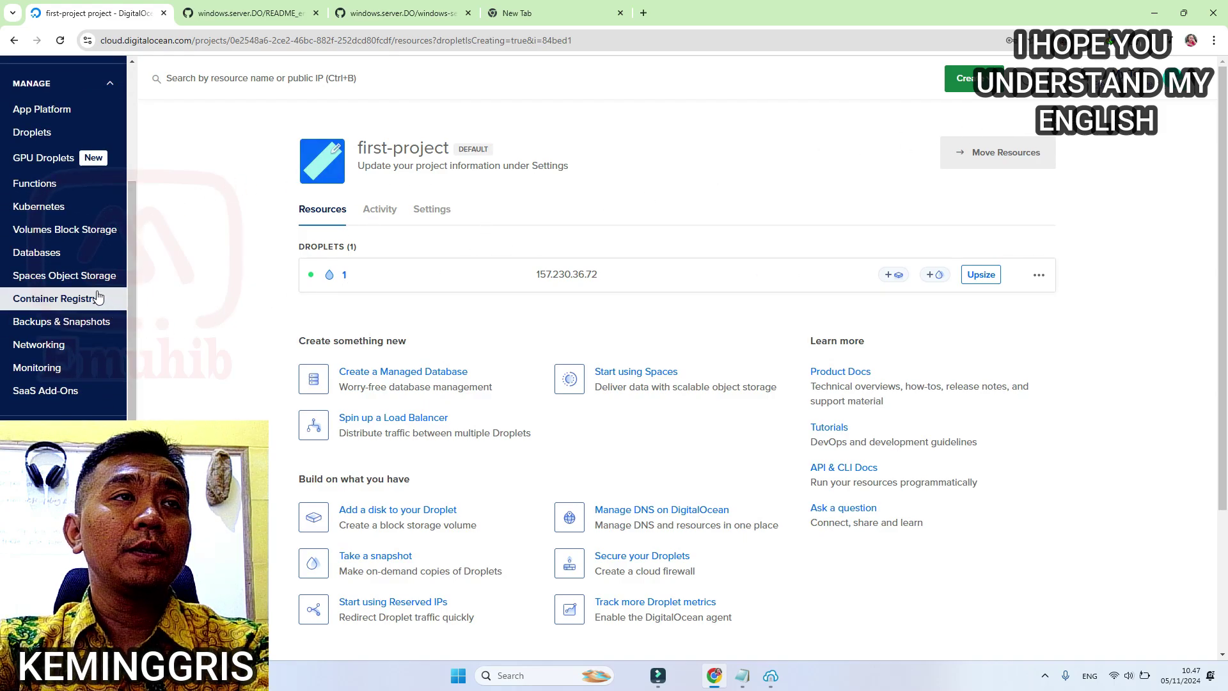
pyautogui.click(78, 324)
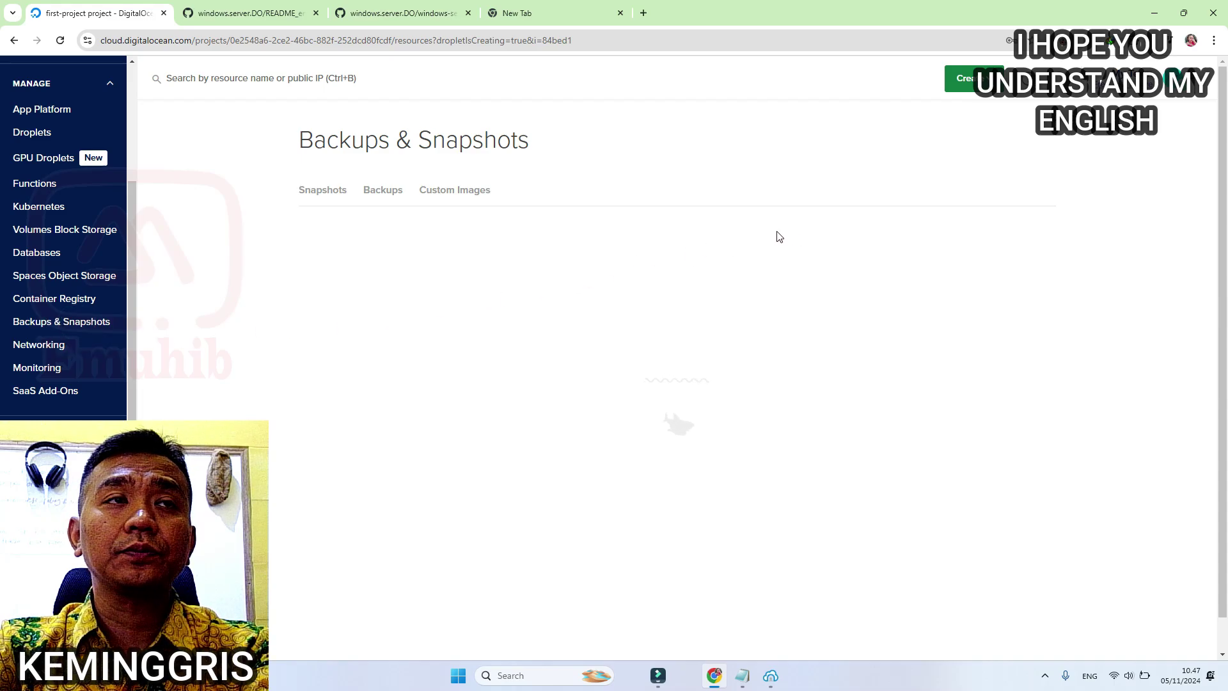
pyautogui.click(461, 192)
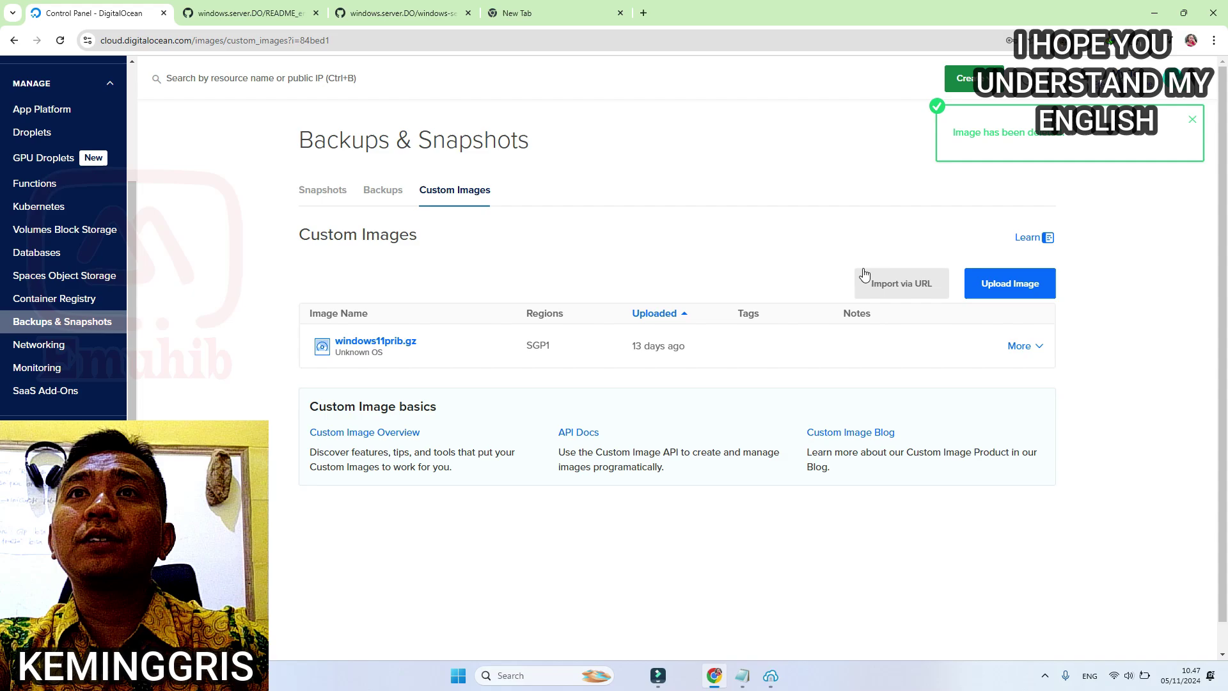
pyautogui.click(907, 289)
pyautogui.click(582, 183)
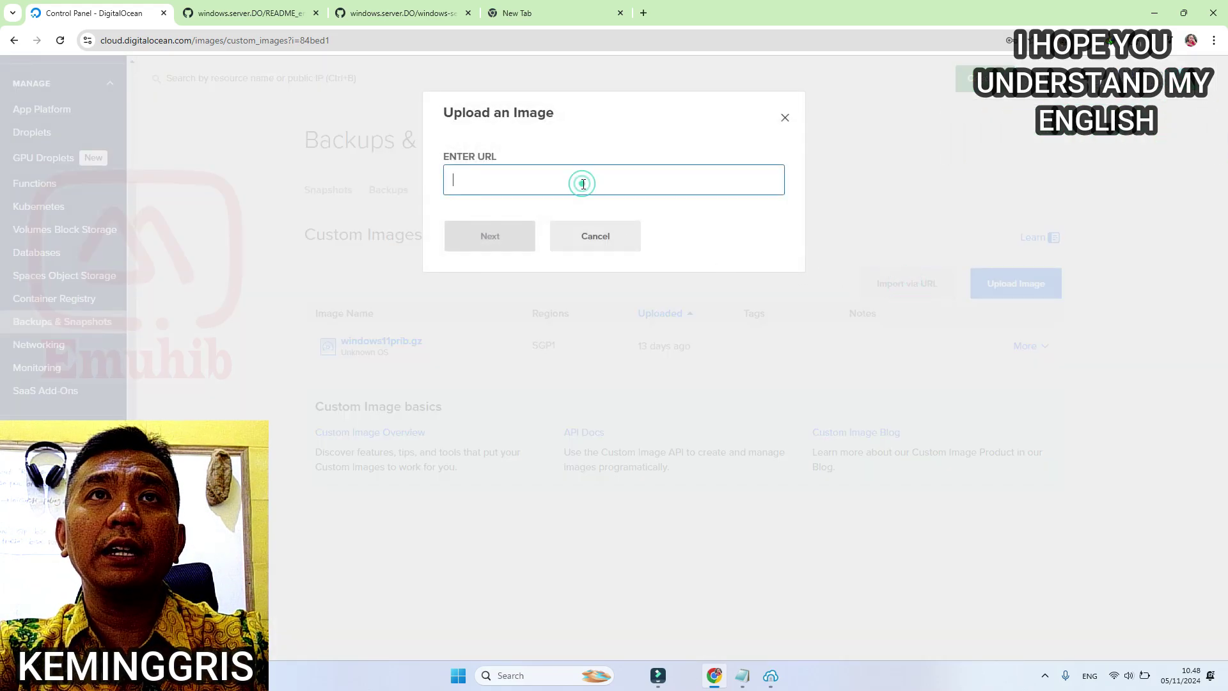
pyautogui.hotkey('ctrl', 'v')
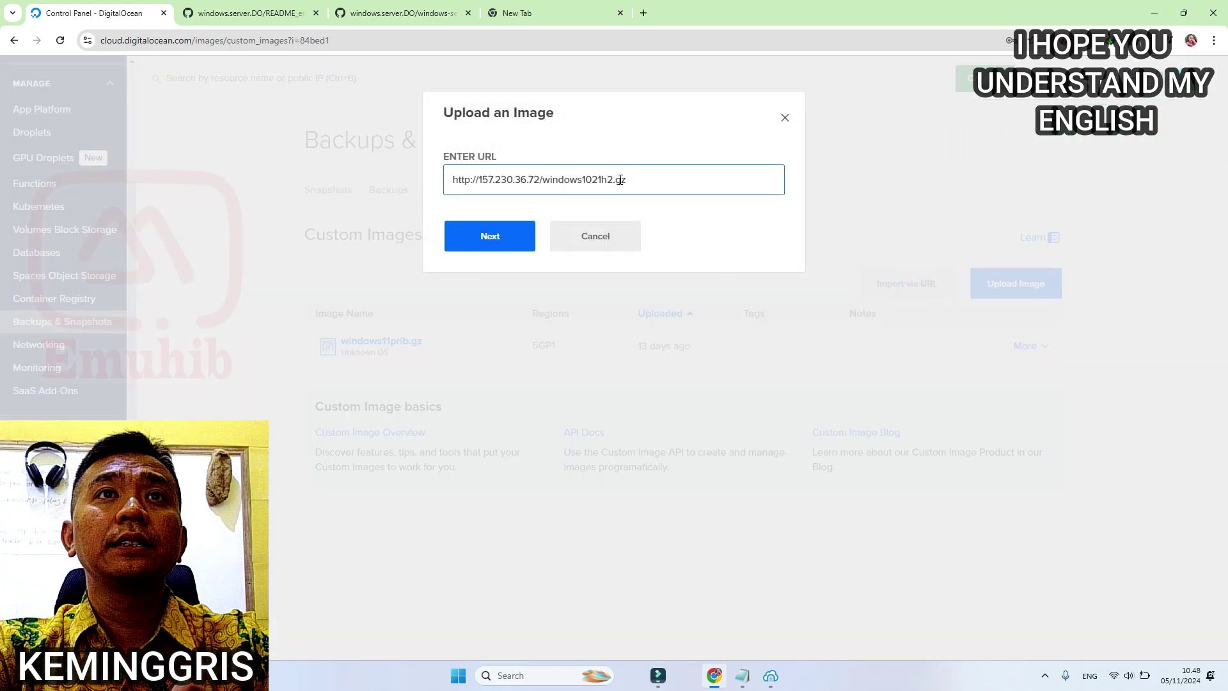
pyautogui.click(492, 243)
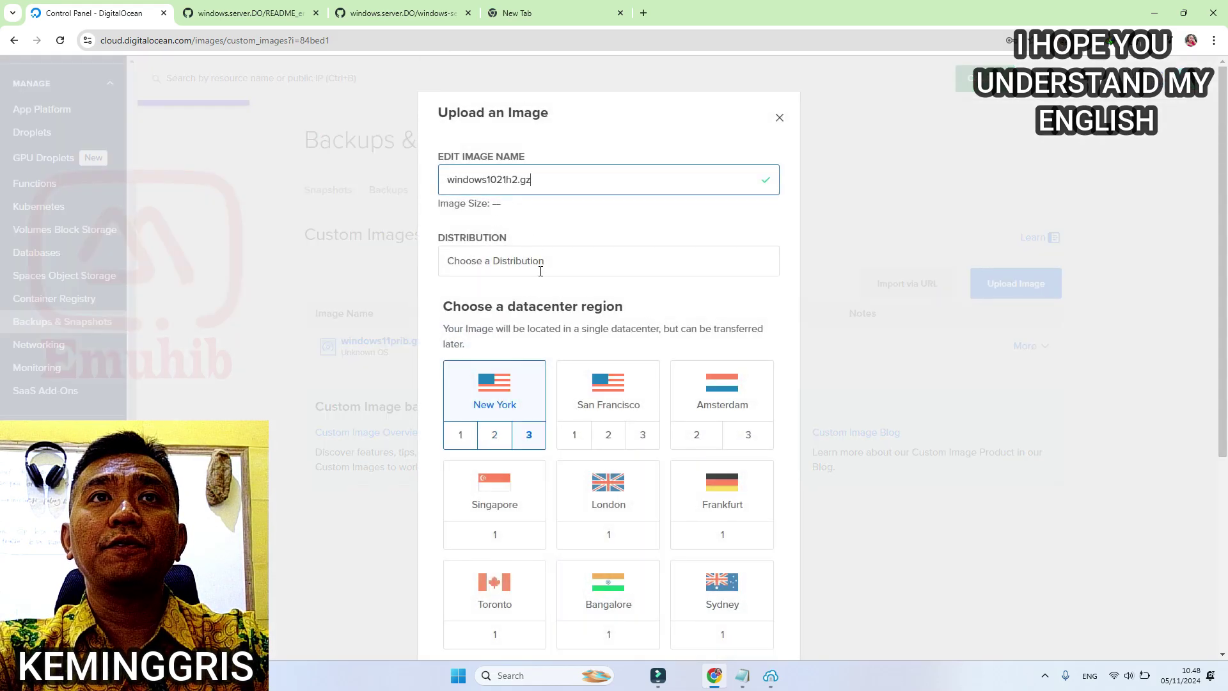
# Step: Set distribution Unknown and region Singapore, then upload the custom image
pyautogui.click(541, 272)
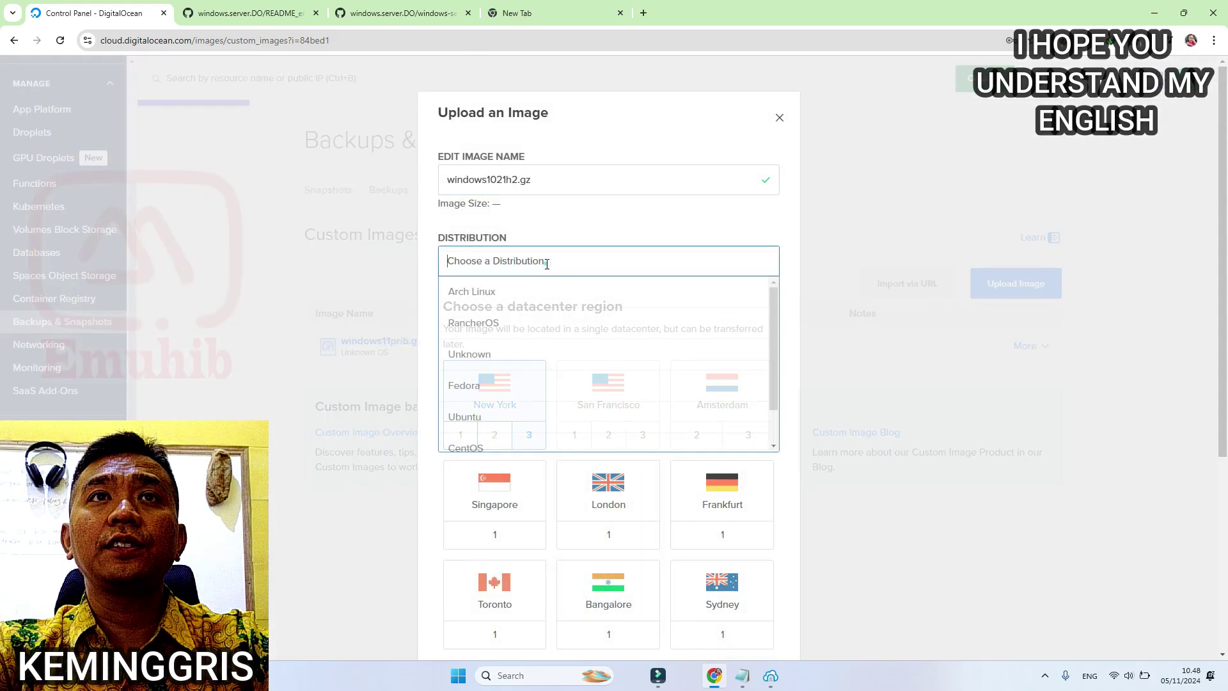
pyautogui.click(495, 355)
pyautogui.scroll(-1, 707, 329)
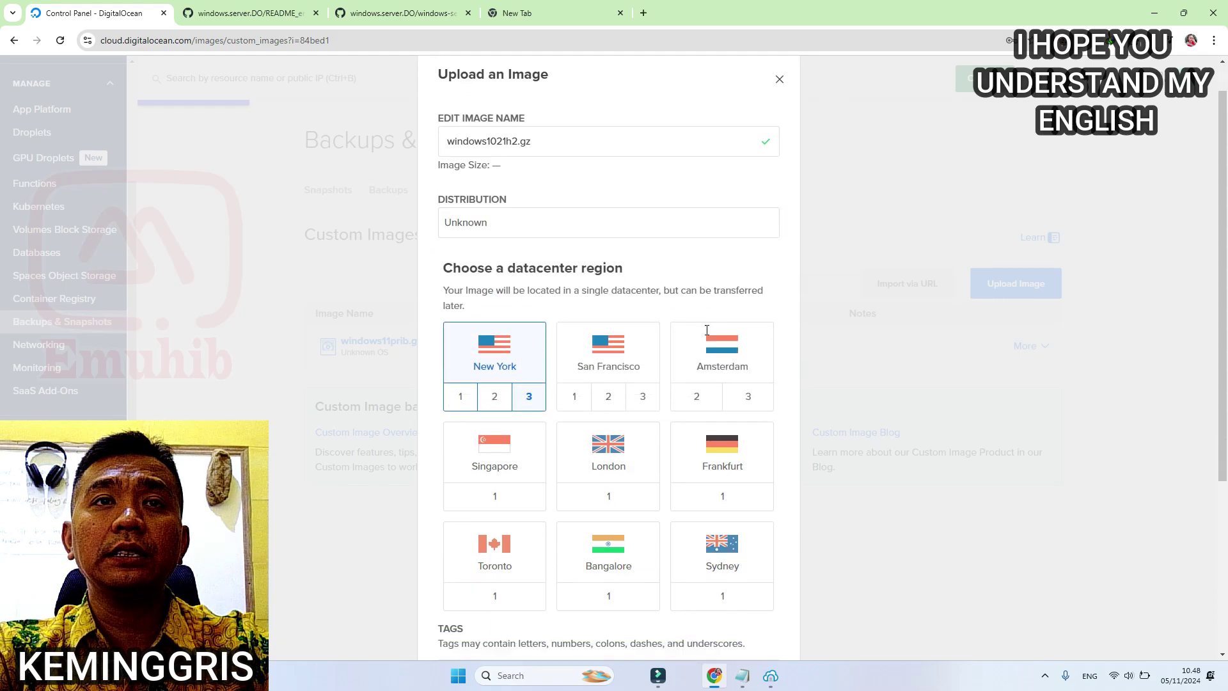
pyautogui.scroll(-4, 455, 255)
pyautogui.scroll(5, 486, 307)
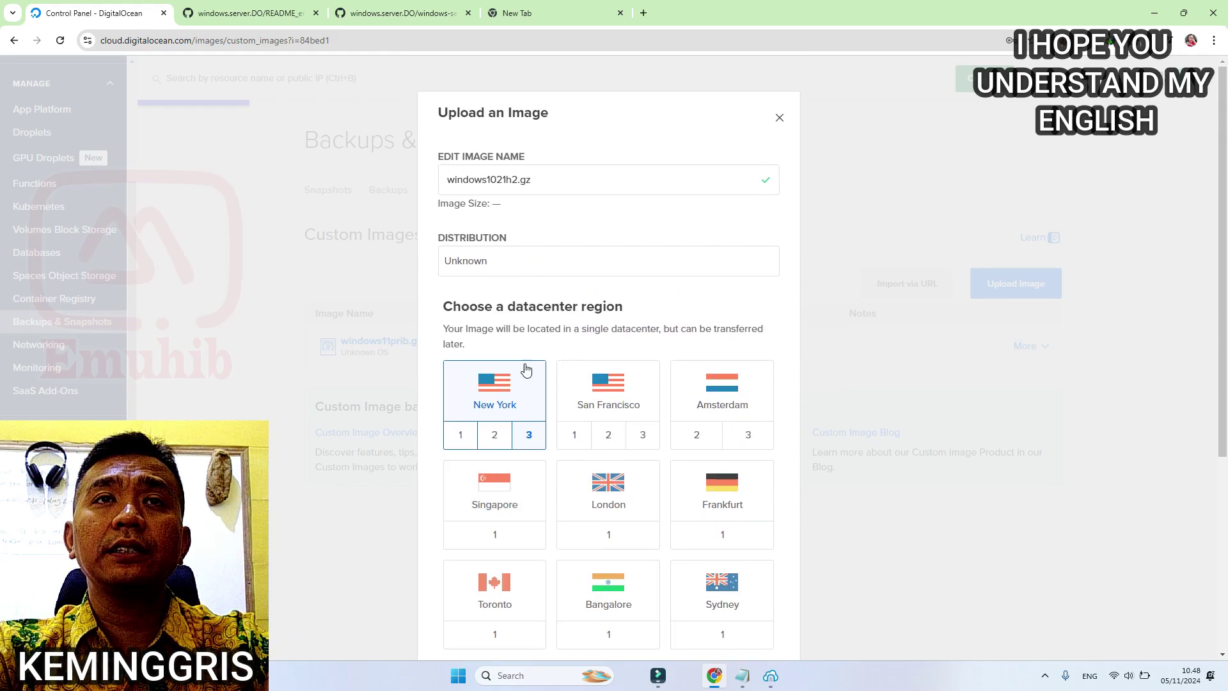
pyautogui.scroll(-2, 666, 417)
pyautogui.click(486, 374)
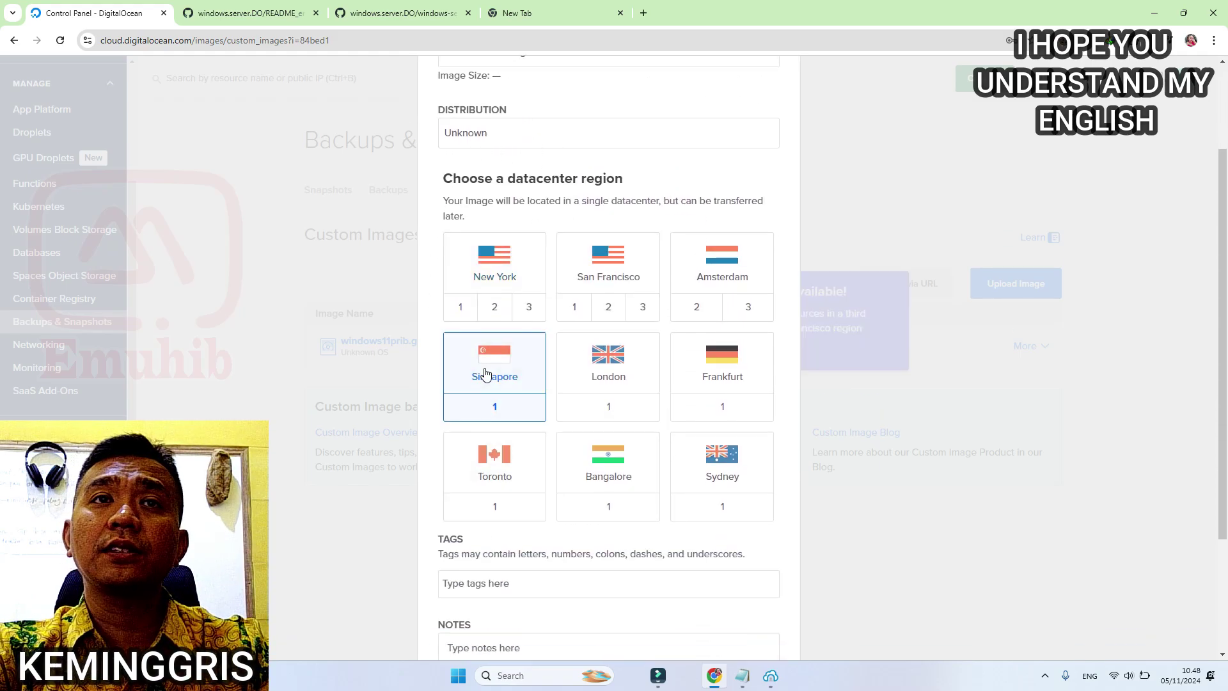
pyautogui.click(485, 370)
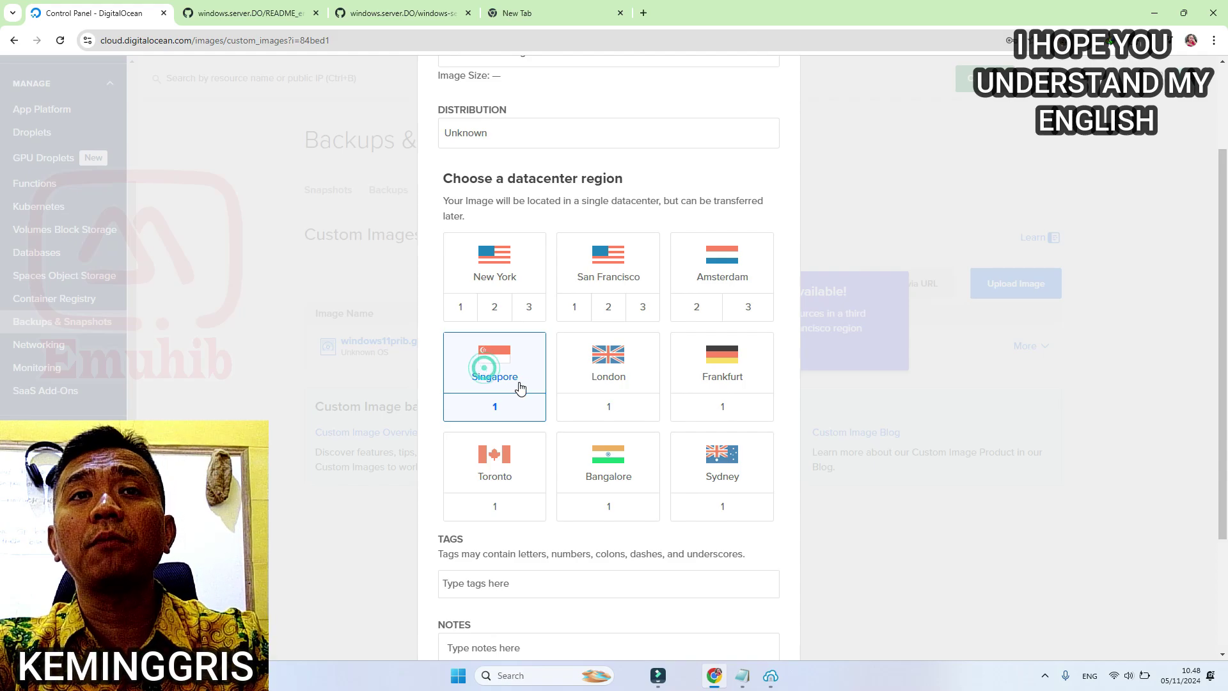
pyautogui.scroll(-3, 555, 518)
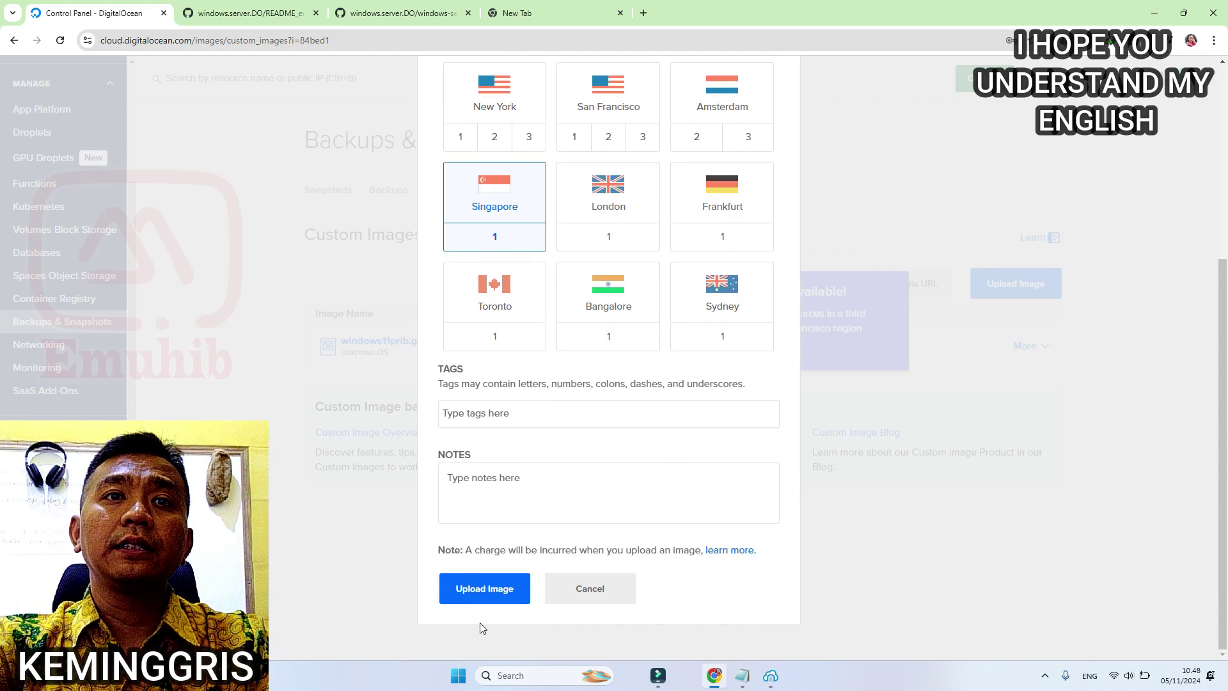
pyautogui.click(498, 593)
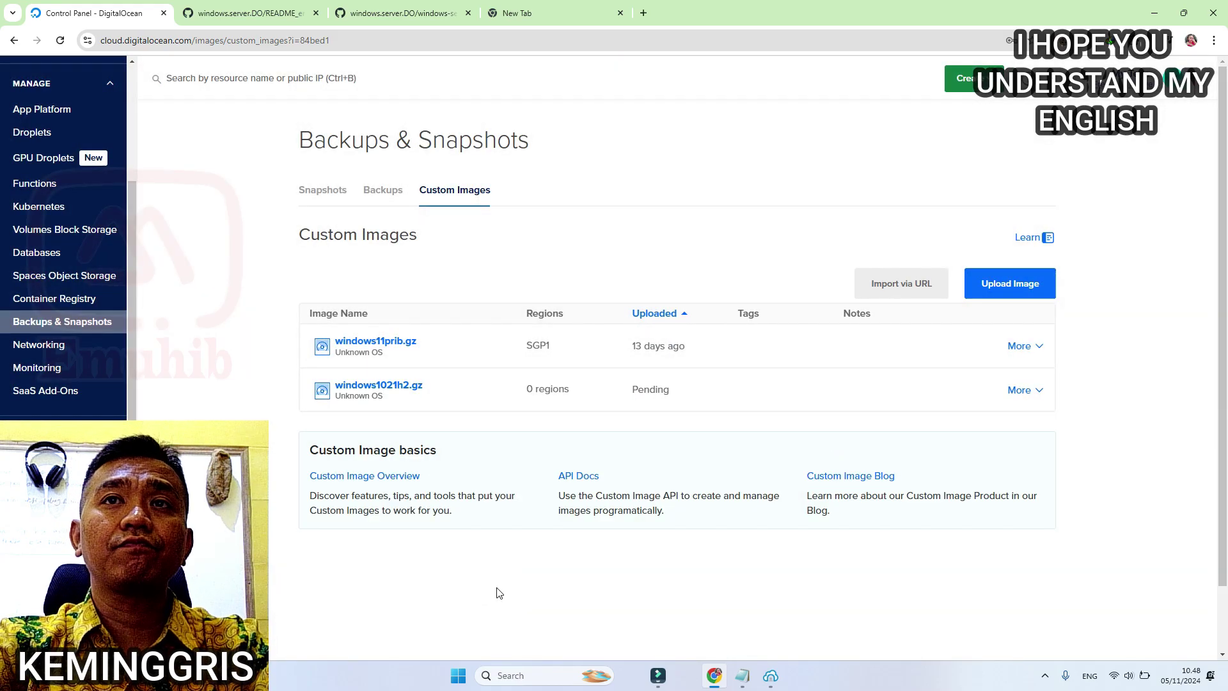